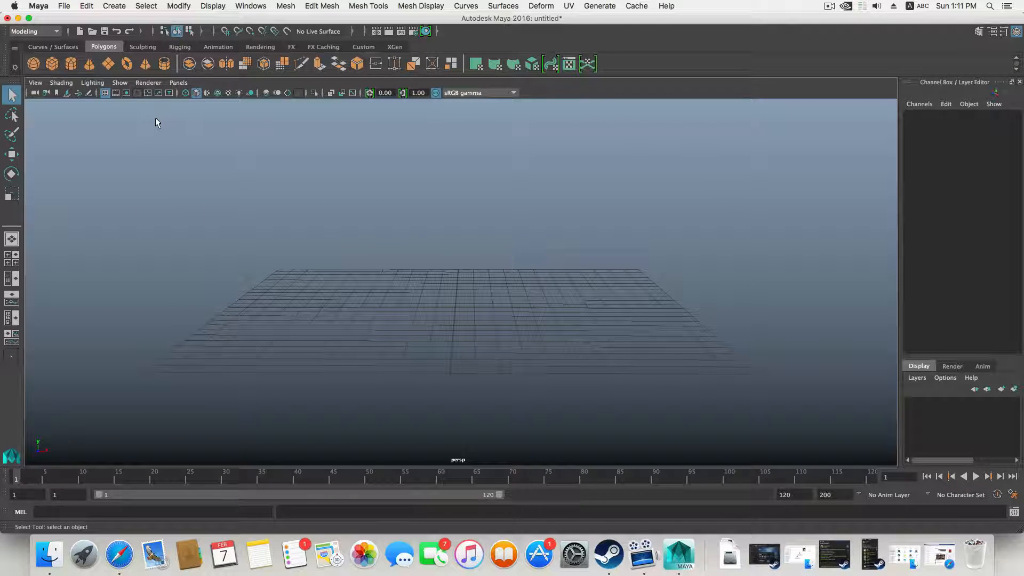
Create a polygon cube at the origin and scale it up uniformly.
click(52, 64)
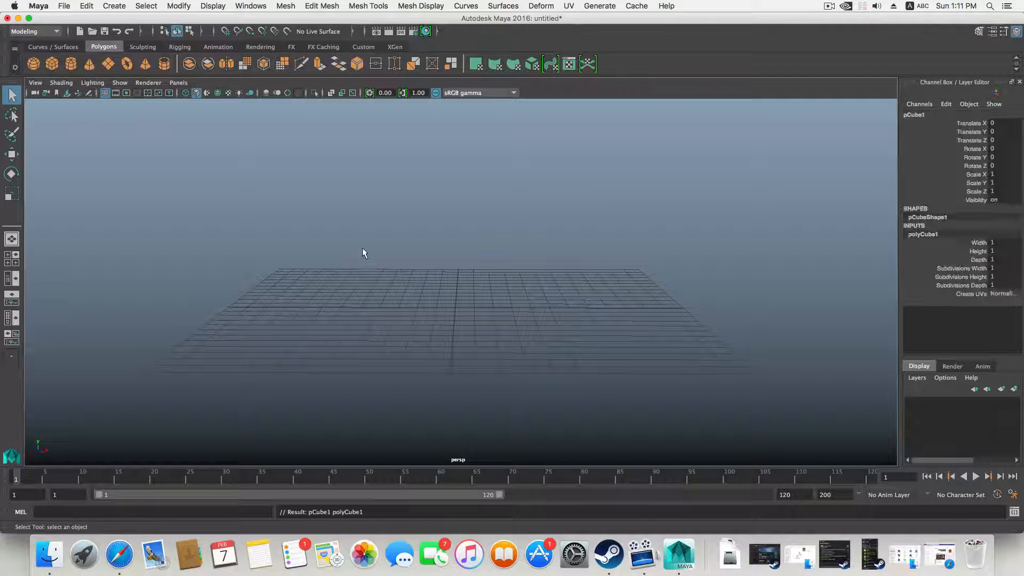
key(r)
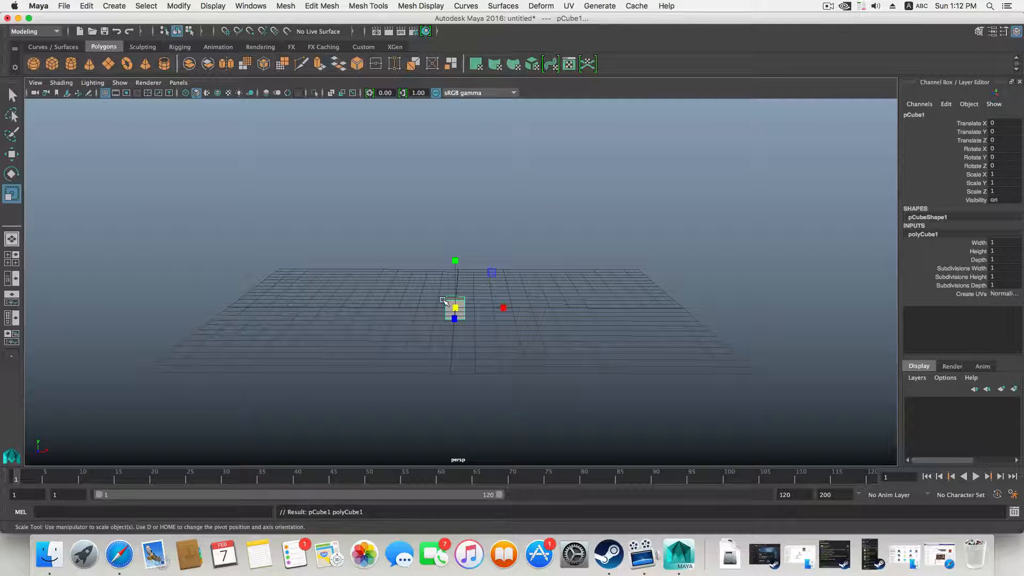
drag(457, 307, 447, 328)
Scale the cube's four rear vertices outward along X to form a trapezoidal footprint, and deny the network connection request.
alt+drag(487, 272, 457, 357)
right_click(447, 272)
click(393, 269)
drag(504, 312, 620, 381)
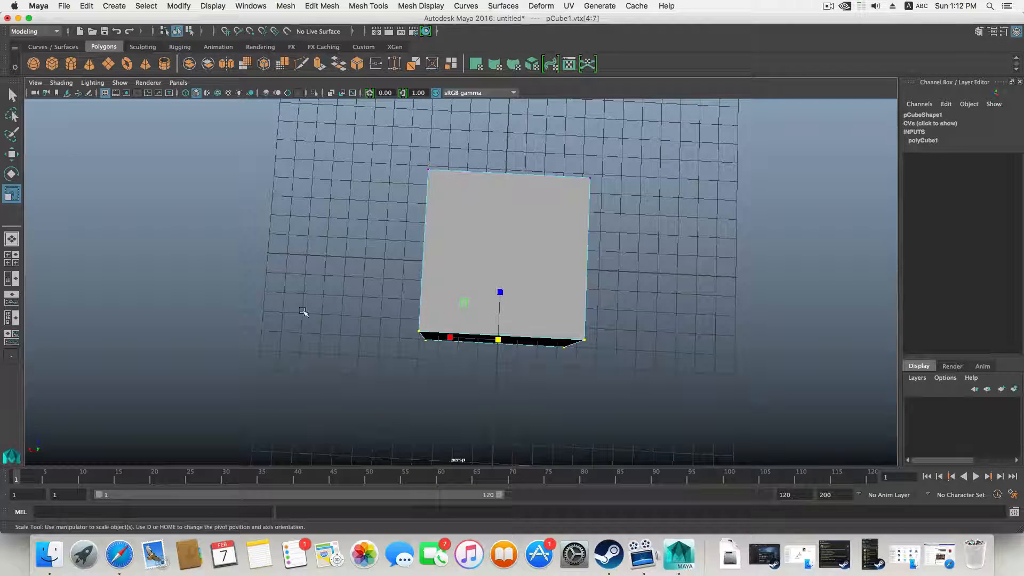
drag(457, 338, 537, 245)
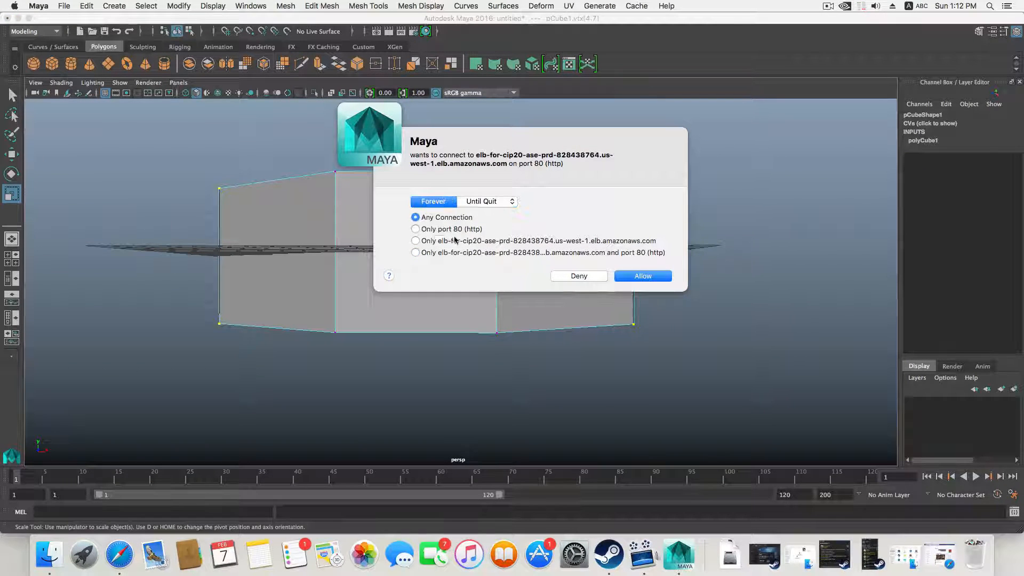
click(579, 276)
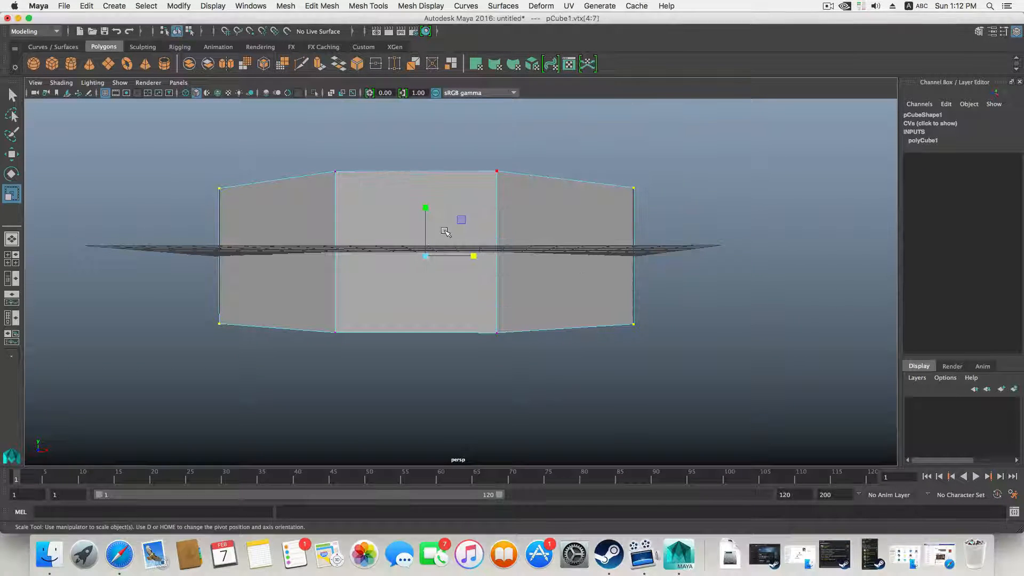
Select the block's four top vertices and move them straight up to make the block much taller.
scroll(445, 232, down, 3)
alt+middle_drag(433, 238, 451, 265)
alt+drag(450, 265, 453, 265)
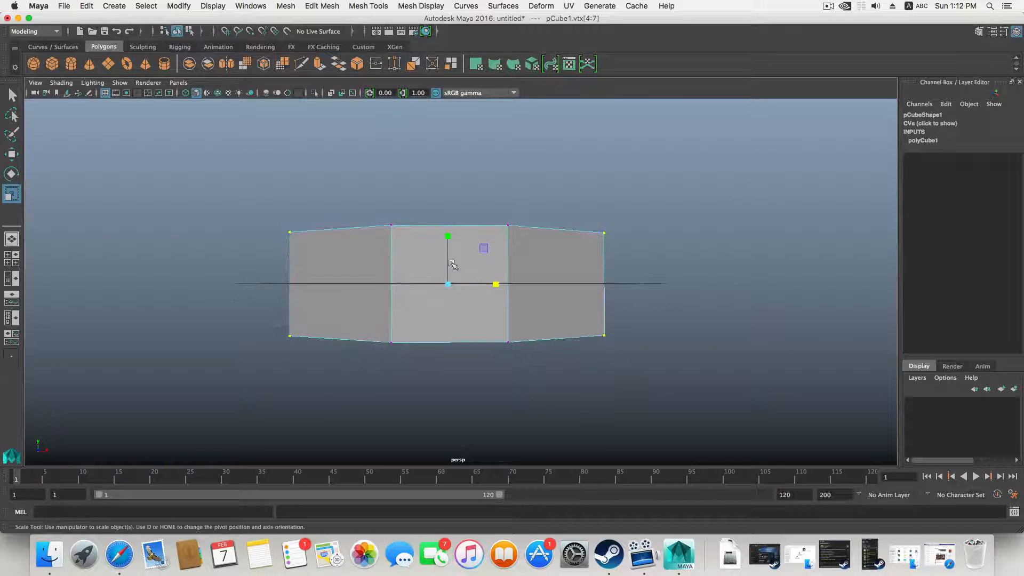
drag(264, 203, 643, 240)
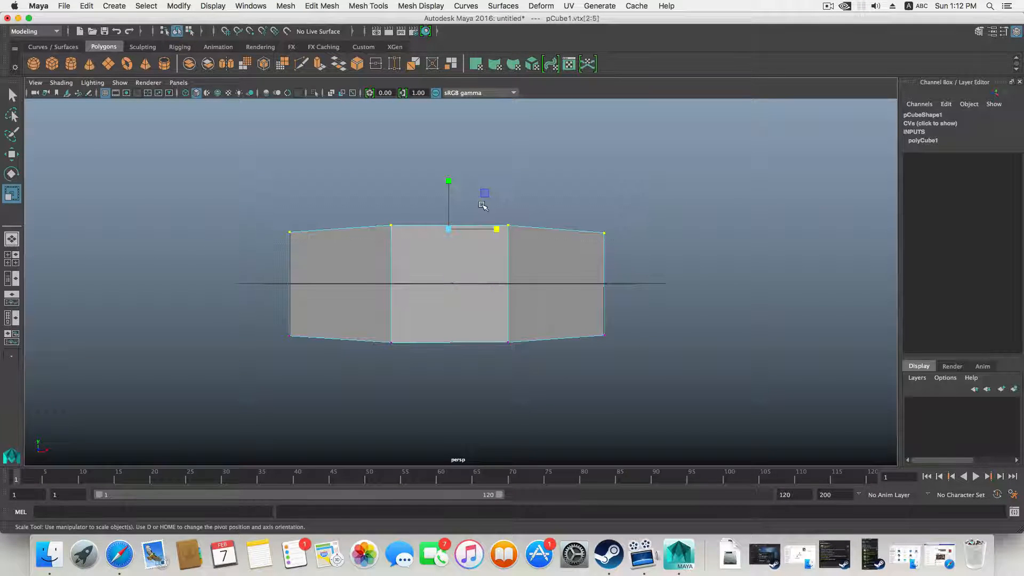
key(w)
middle_drag(483, 206, 482, 147)
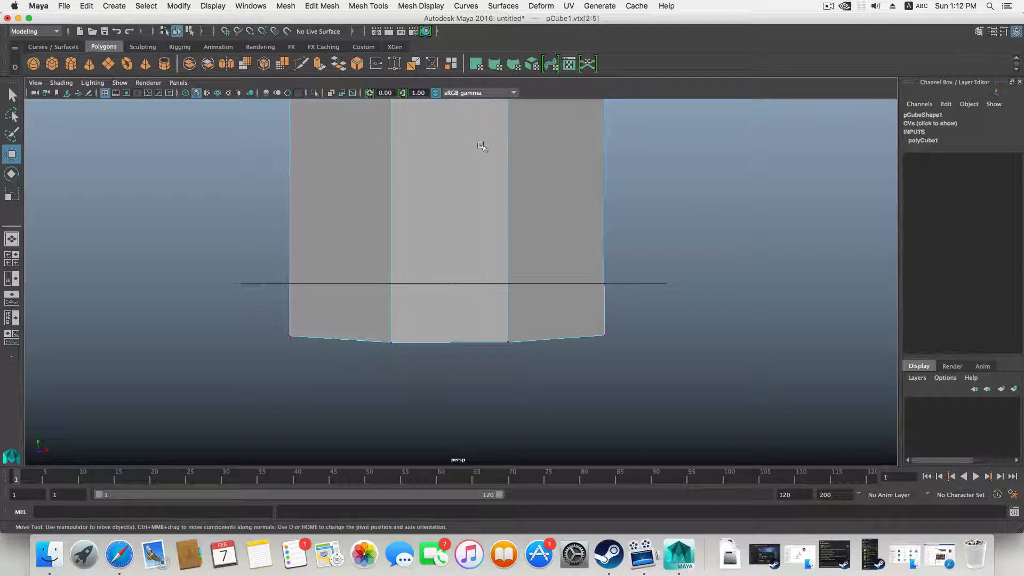
Rescale the rear and front vertex groups along X so the front face is wider and the side taper gentler.
scroll(482, 147, down, 3)
alt+drag(508, 204, 499, 228)
drag(292, 230, 528, 265)
key(t)
key(r)
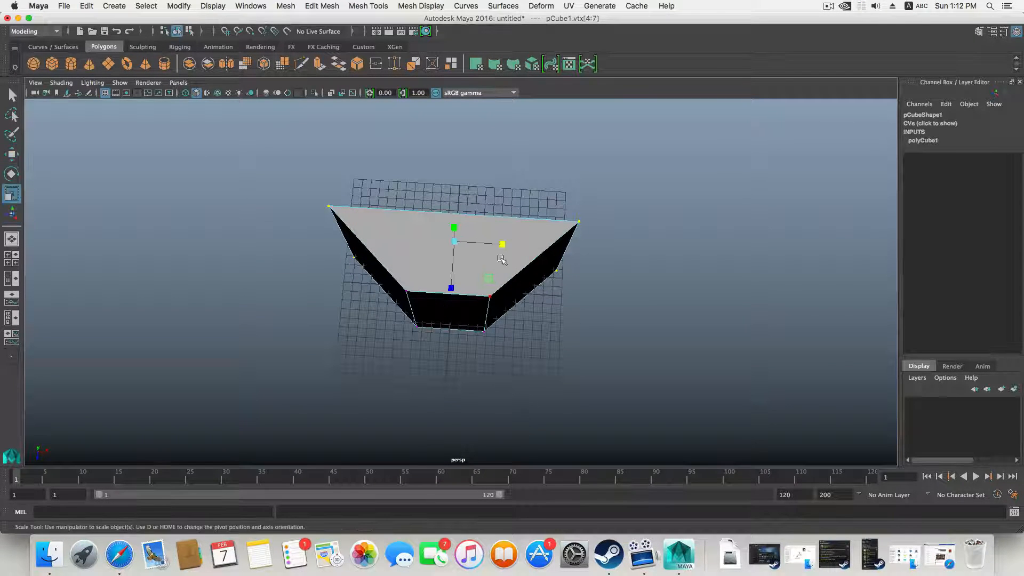
alt+drag(470, 277, 523, 270)
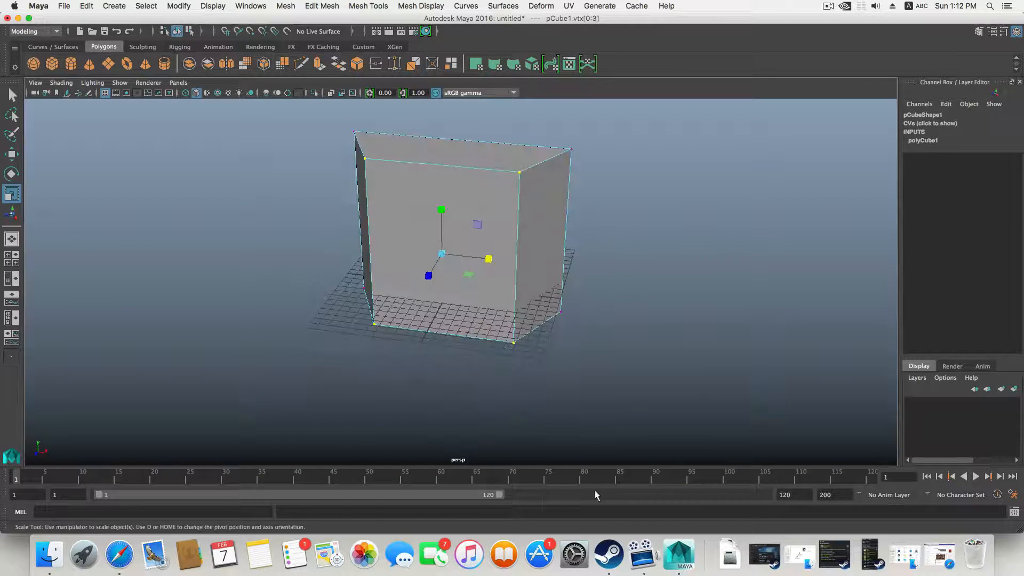
Switch to Safari to check the bookshop storefront reference photo in the message thread, and minimize the browser window again.
click(120, 558)
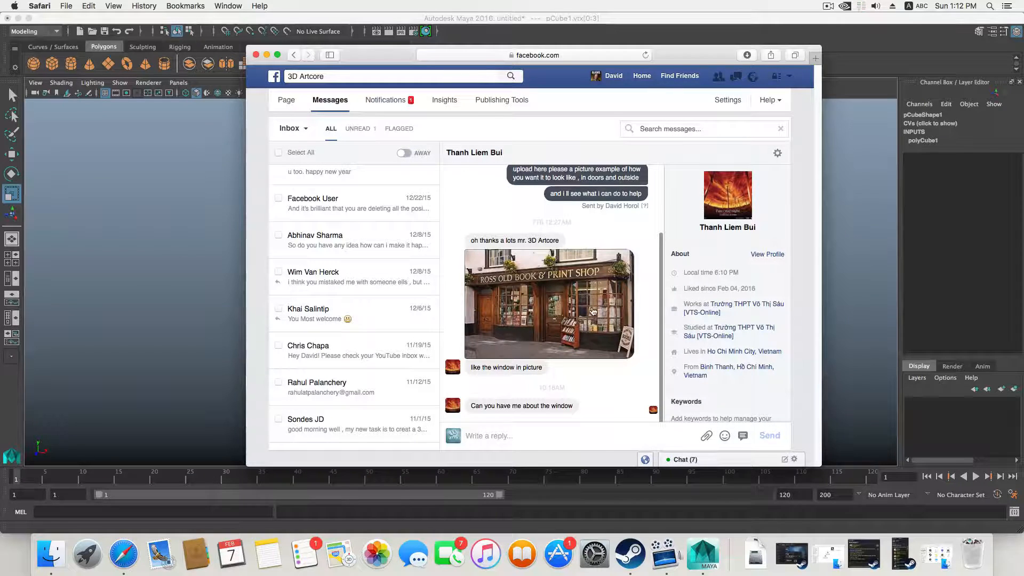
click(266, 55)
Insert one vertical edge loop through the middle of the front face and another halfway across its right half.
alt+drag(381, 246, 414, 242)
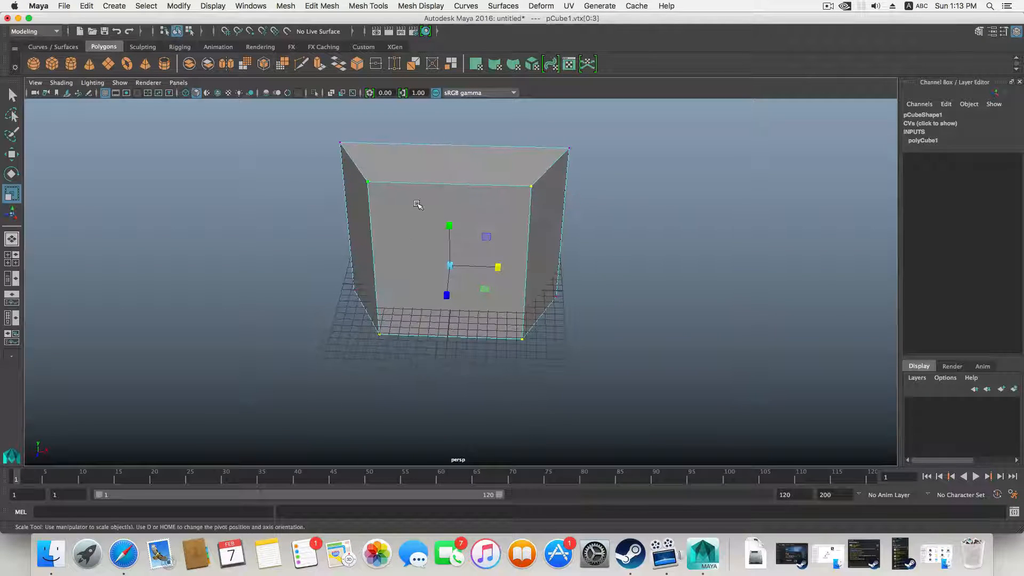
mouse_move(416, 205)
right_down()
mouse_move(416, 174)
mouse_move(434, 185)
mouse_move(376, 200)
mouse_move(435, 212)
right_up()
click(426, 185)
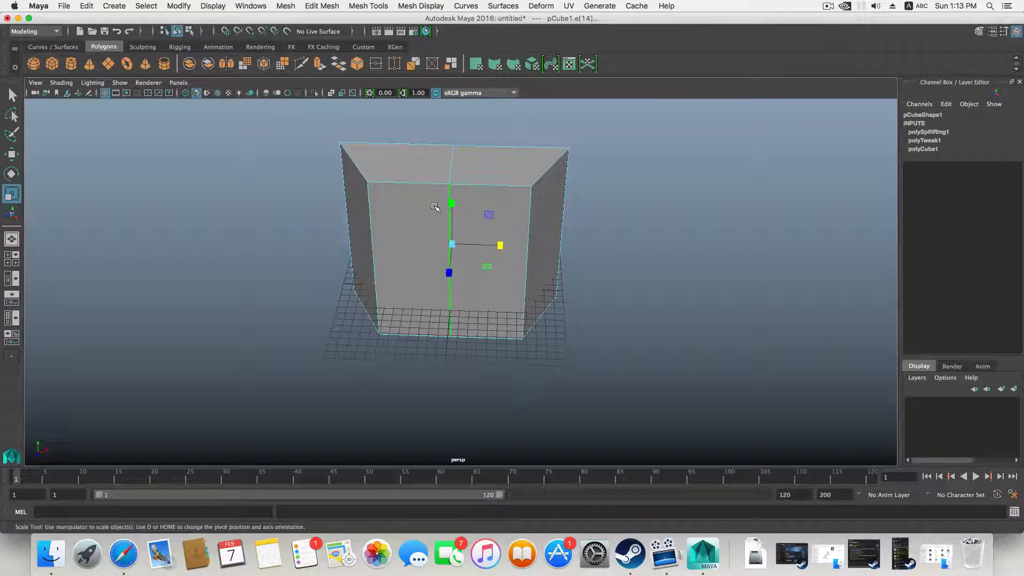
alt+drag(435, 207, 454, 192)
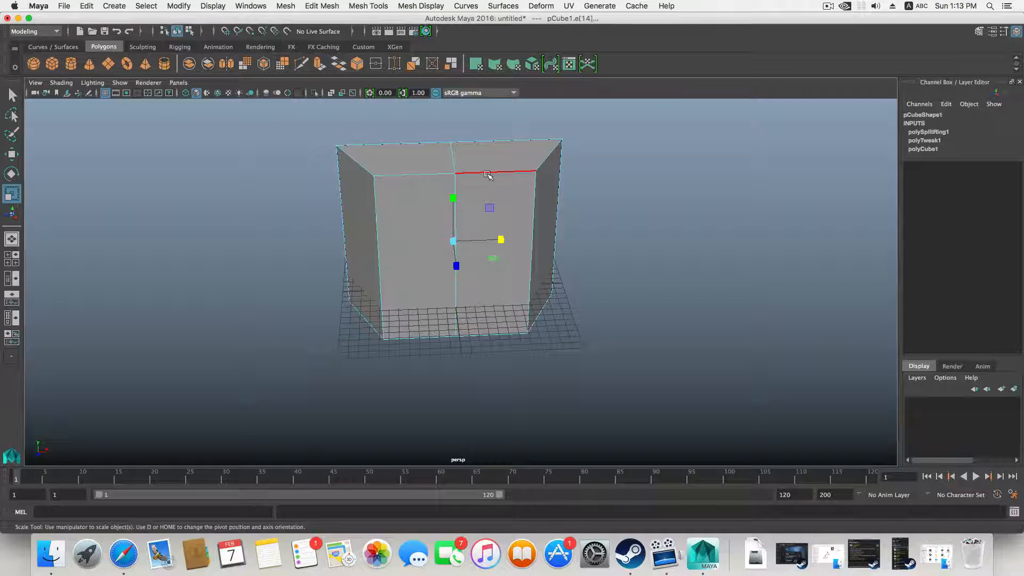
click(487, 174)
alt+drag(483, 222, 474, 180)
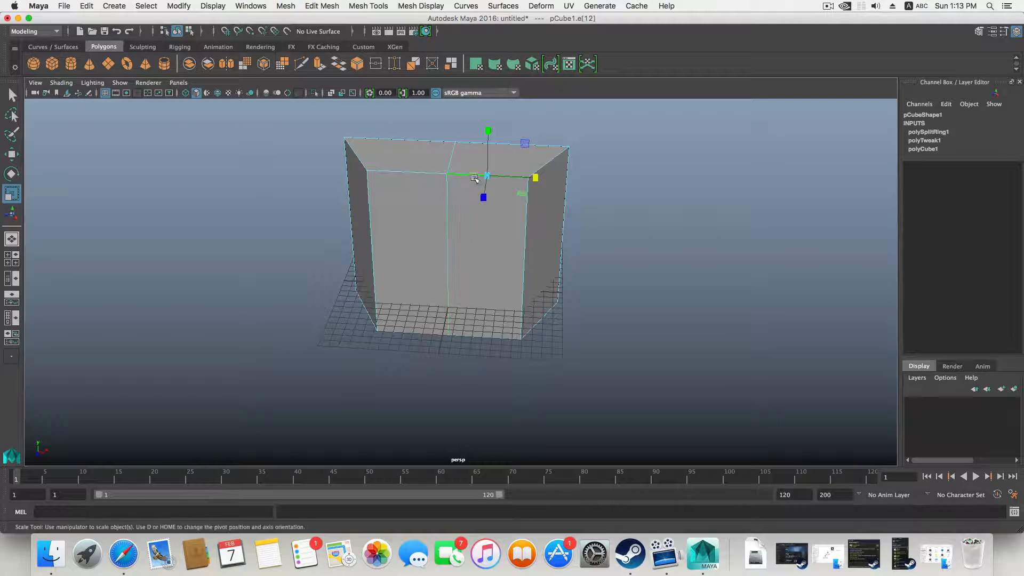
key(g)
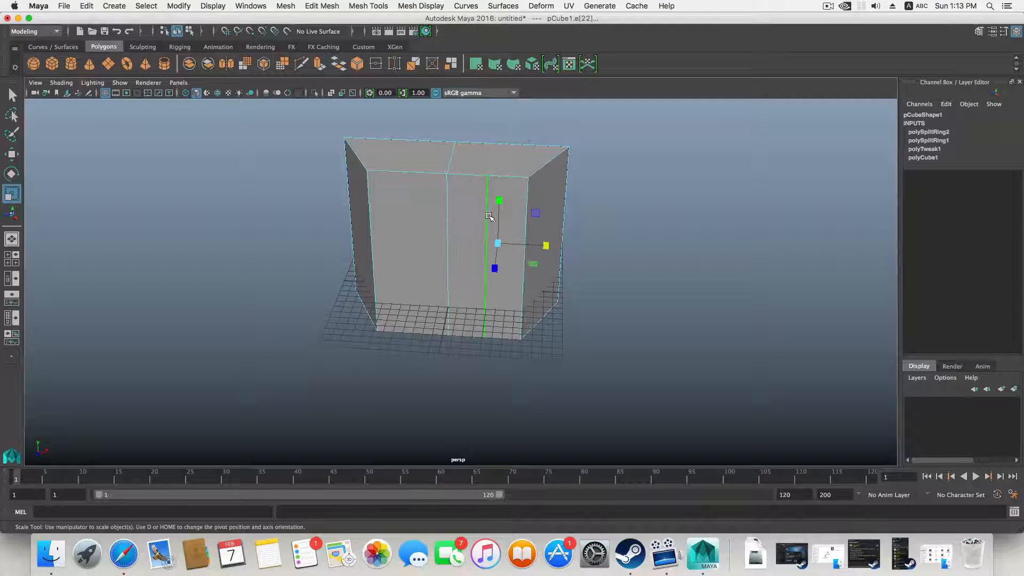
Move the right-hand loop's rear vertices along X to line up with its front vertices.
alt+drag(489, 219, 495, 273)
right_drag(497, 268, 440, 264)
alt+middle_drag(495, 259, 430, 255)
drag(431, 233, 459, 274)
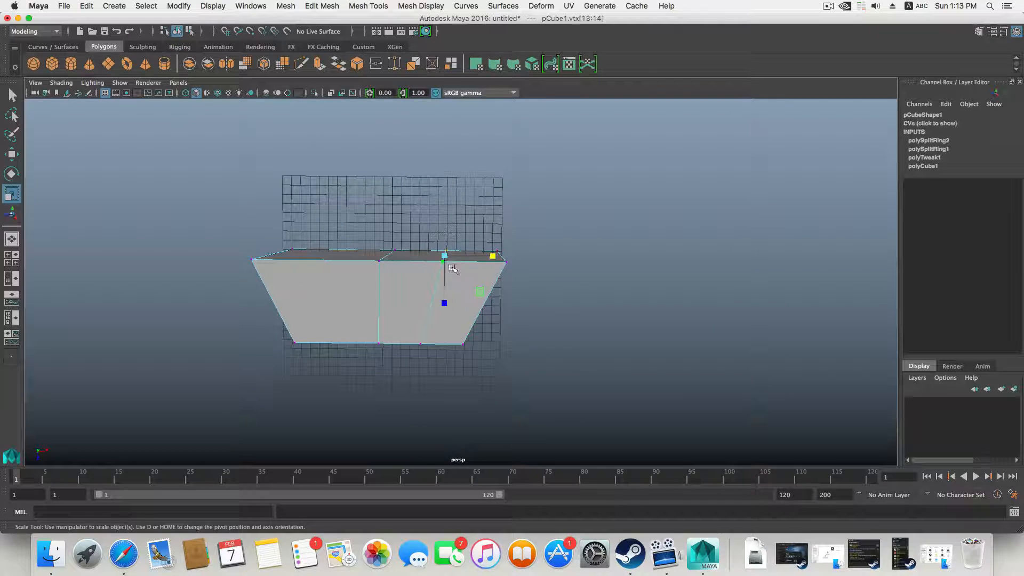
key(w)
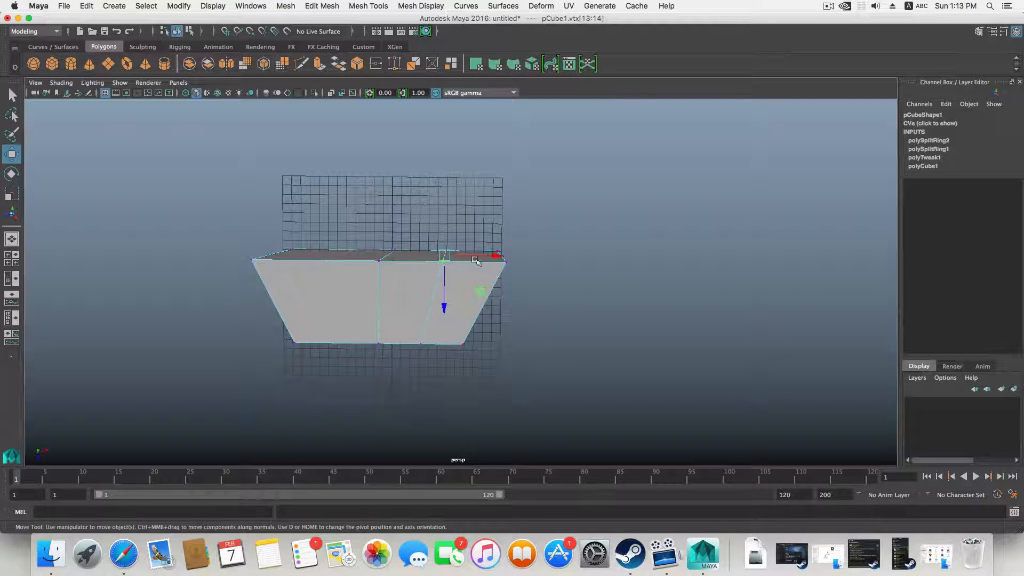
drag(497, 256, 428, 304)
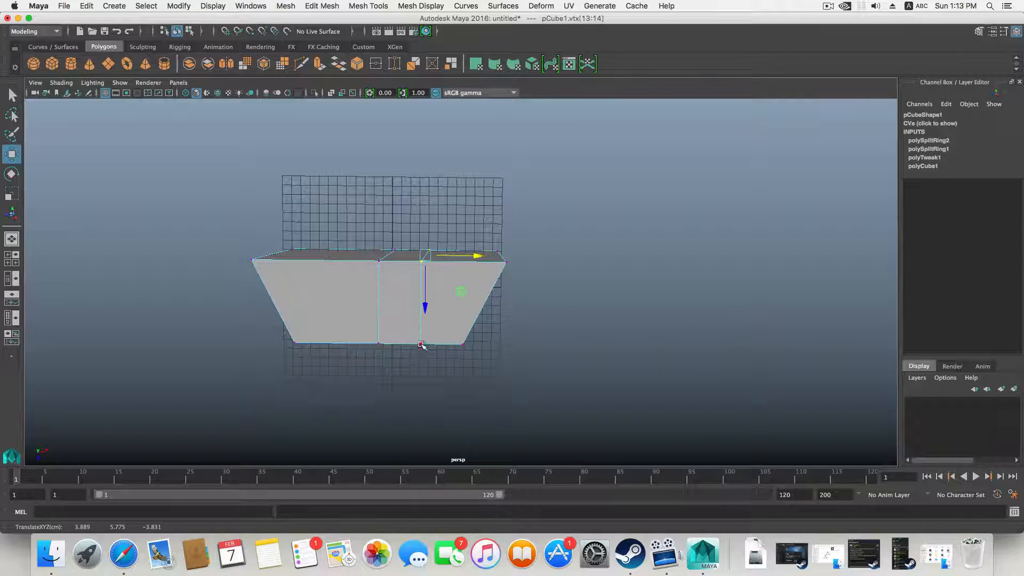
Insert a vertical edge loop halfway across the left half of the front face.
alt+drag(422, 346, 441, 293)
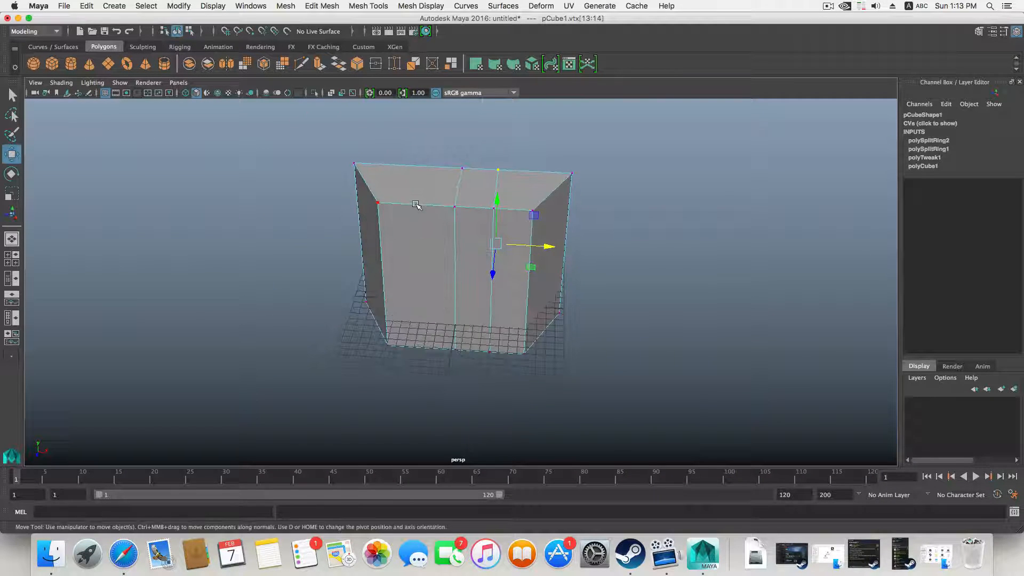
right_drag(416, 205, 421, 164)
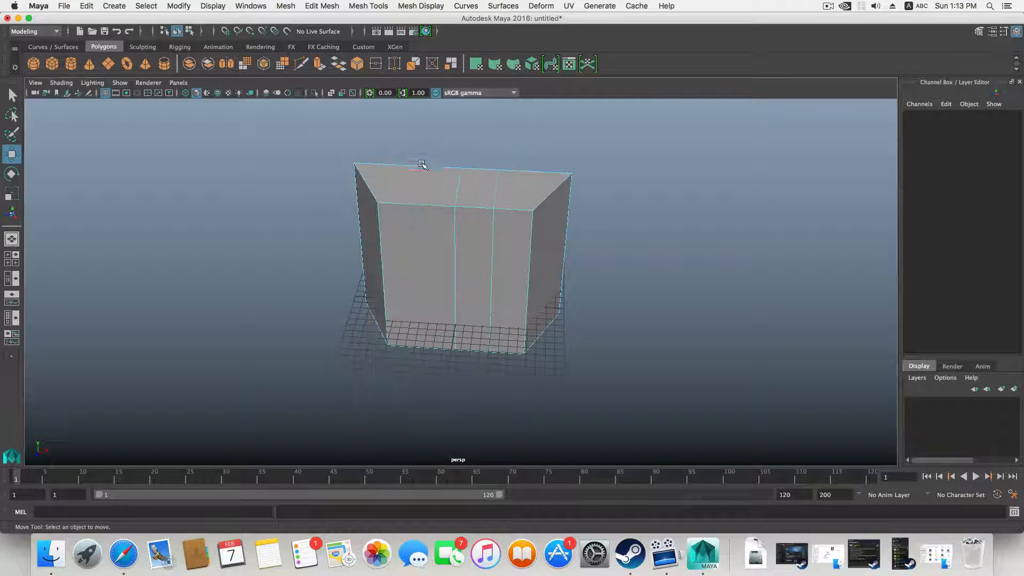
click(416, 205)
key(g)
Snap the left-hand loop's rear vertices along X into line with its front vertices.
alt+drag(417, 204, 427, 249)
right_drag(427, 249, 373, 248)
click(394, 241)
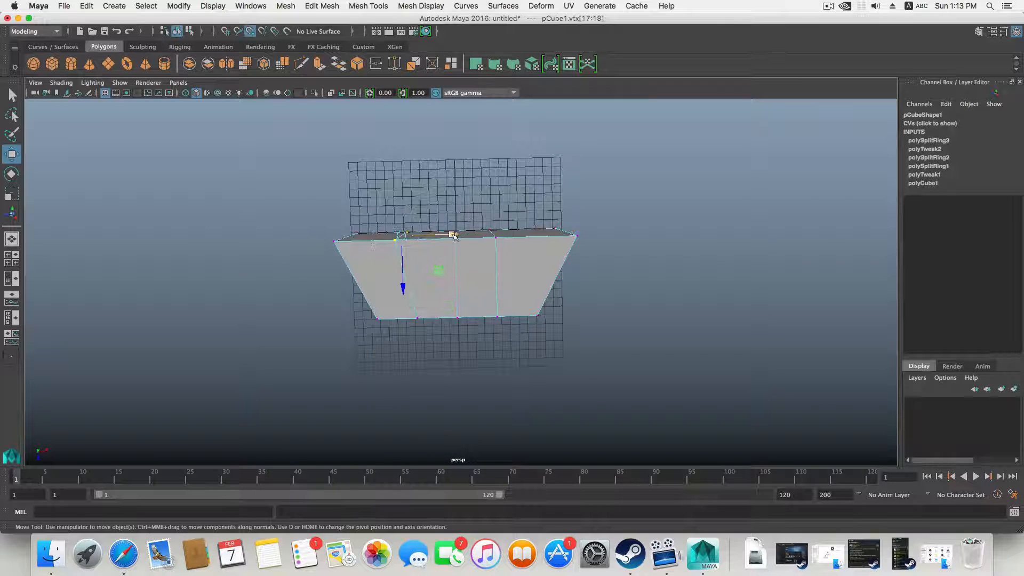
drag(454, 236, 454, 236)
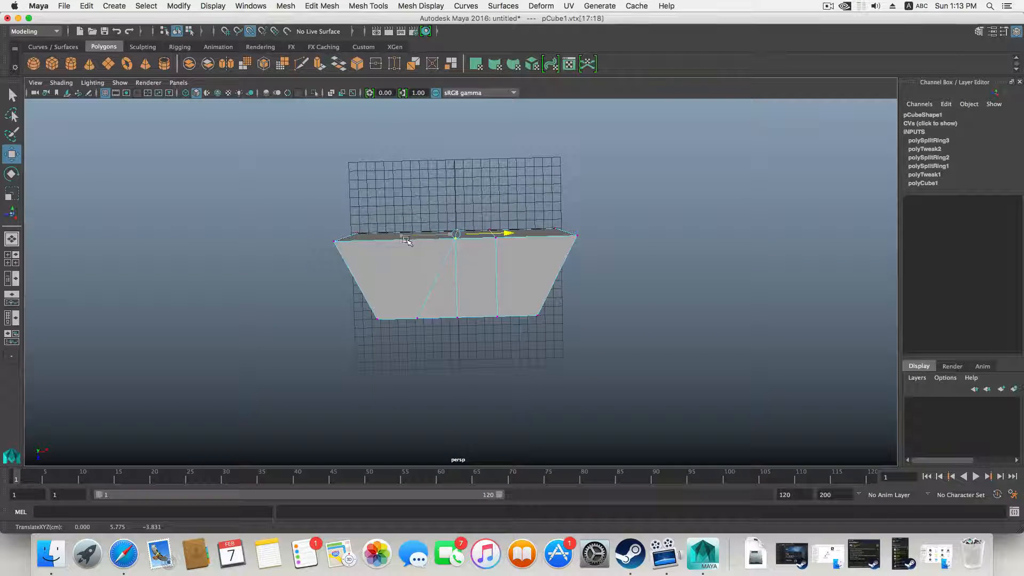
alt+drag(421, 301, 416, 245)
Insert an edge loop halfway through the block's depth, splitting both angled side faces vertically.
alt+drag(428, 290, 452, 230)
right_drag(452, 230, 462, 252)
click(451, 227)
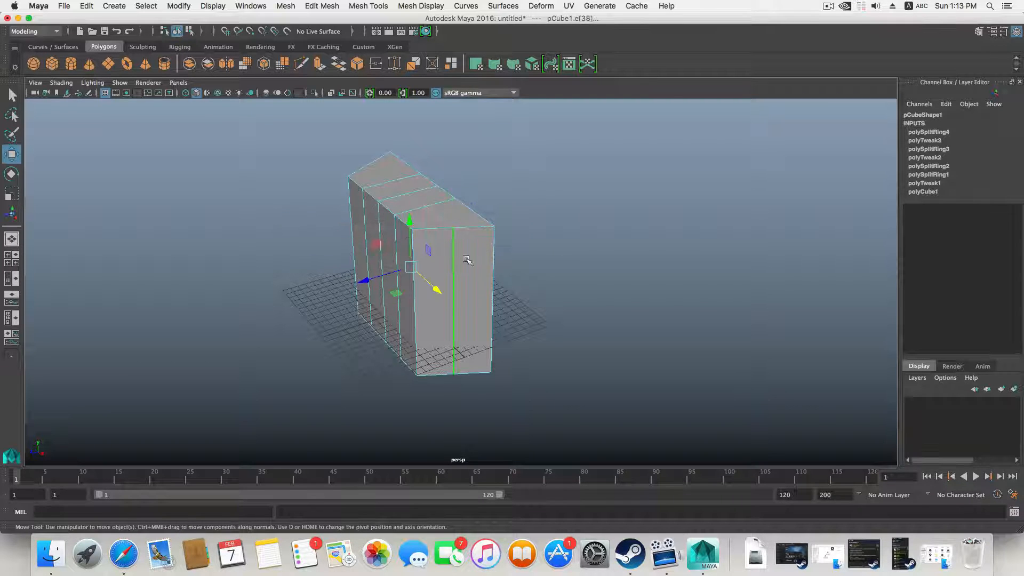
Insert three horizontal edge loops: one at mid-height, one halfway up the upper half and one halfway up the lower half.
alt+drag(413, 273, 444, 231)
click(424, 276)
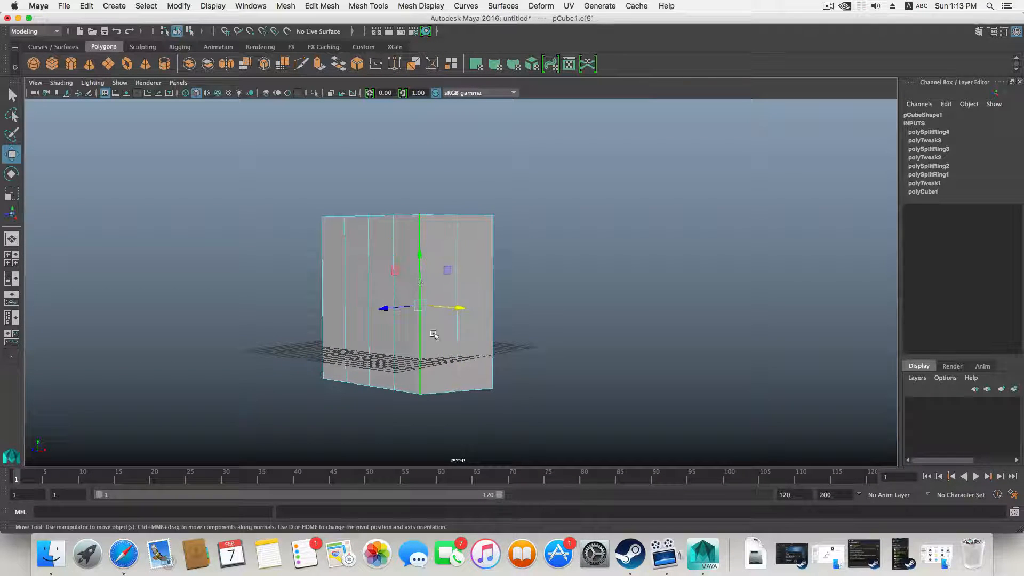
alt+drag(426, 333, 436, 329)
key(g)
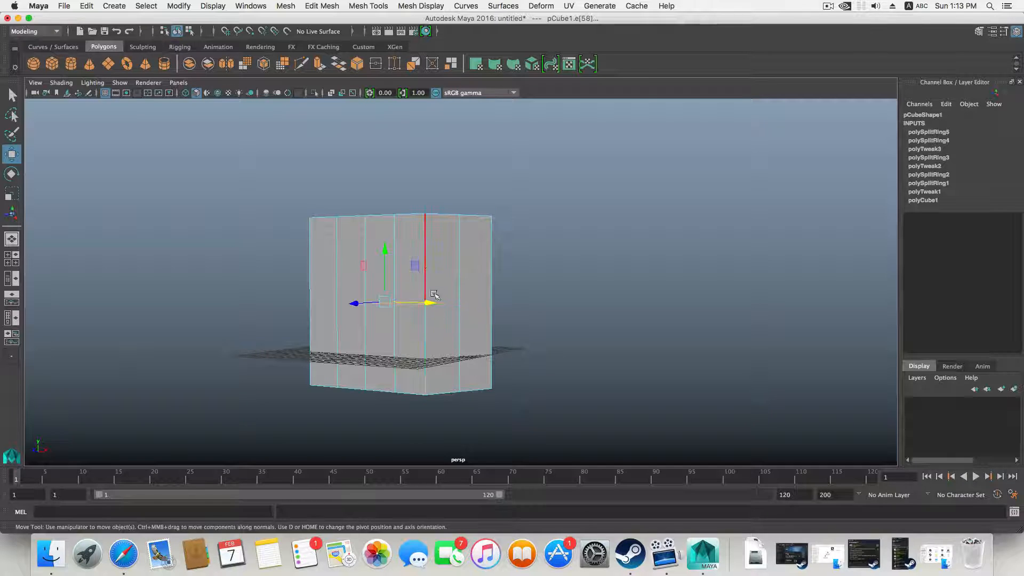
click(427, 295)
key(g)
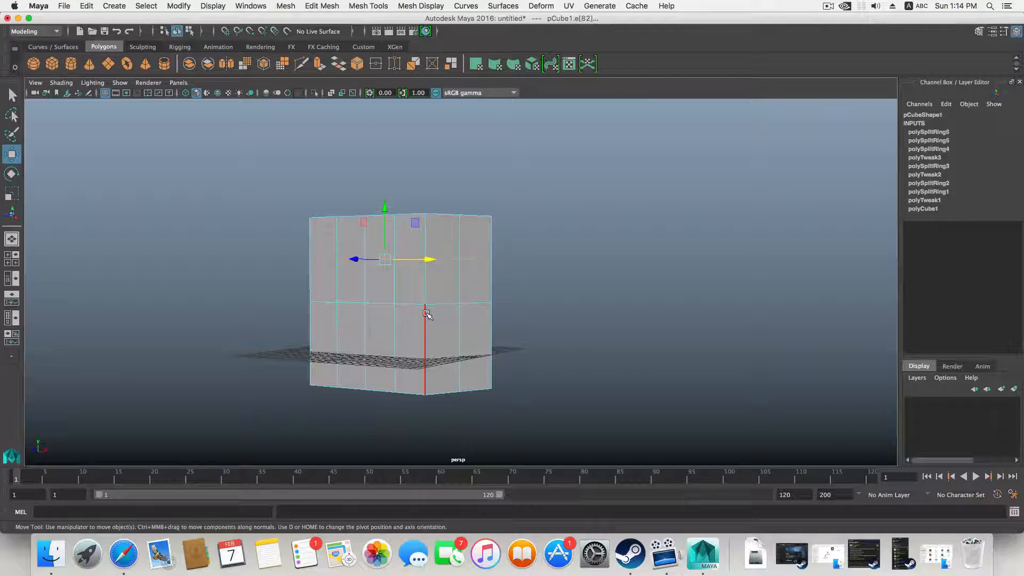
click(425, 340)
key(g)
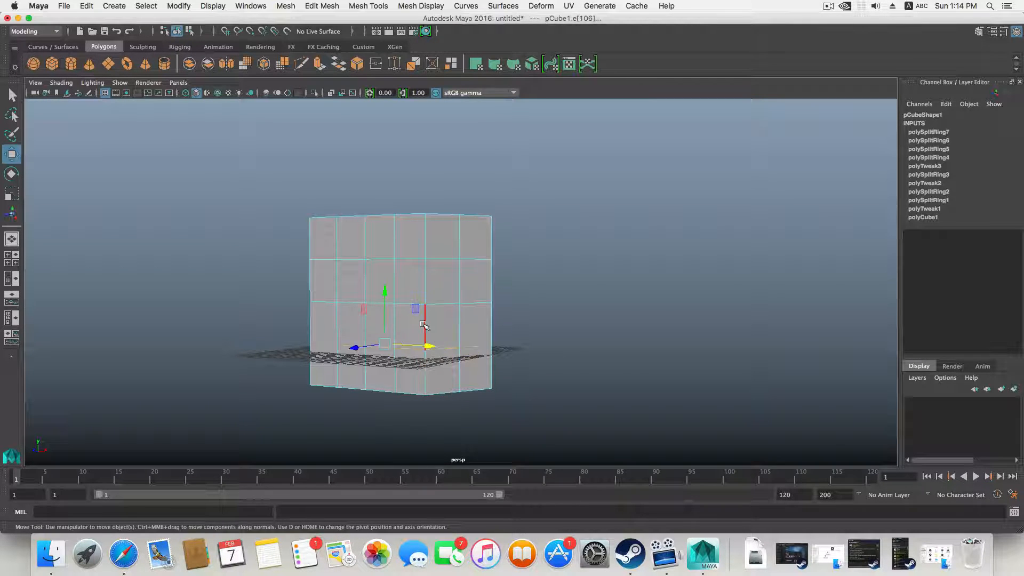
Select the block's rear, top and bottom faces from a top-down view, delete them, and clear the selection.
alt+drag(423, 324, 463, 324)
alt+middle_drag(439, 318, 500, 313)
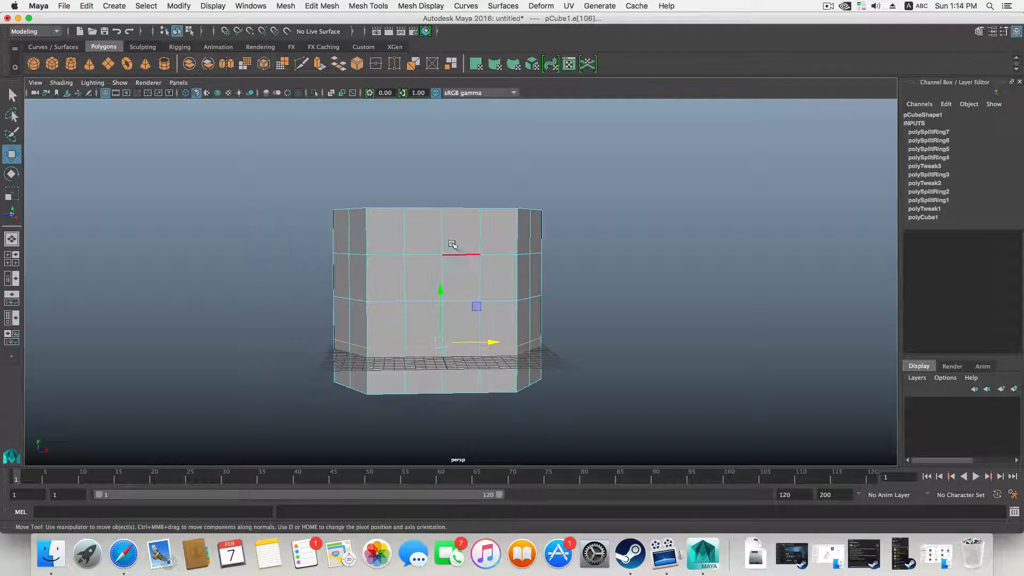
alt+drag(383, 303, 290, 390)
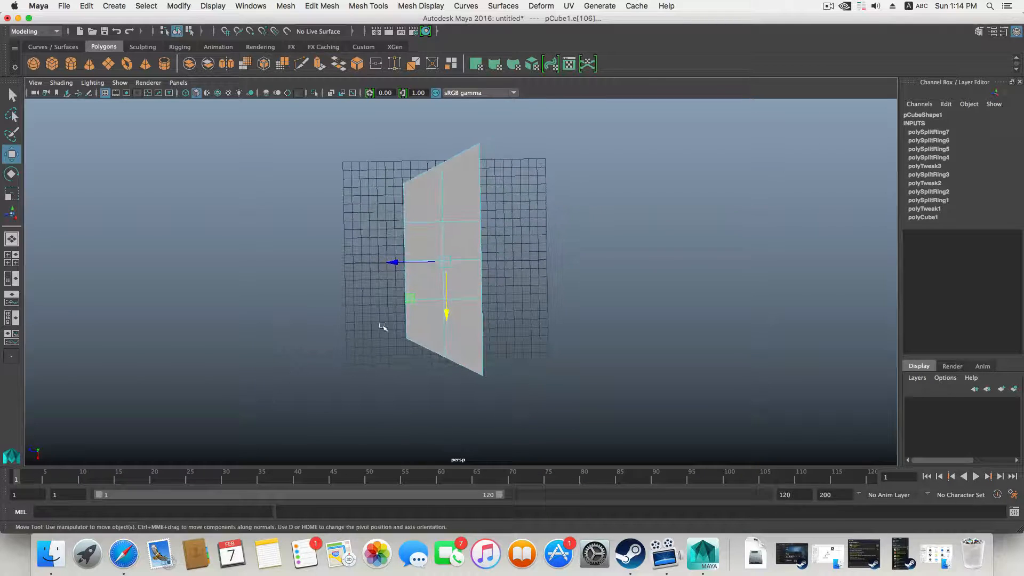
alt+drag(416, 299, 421, 310)
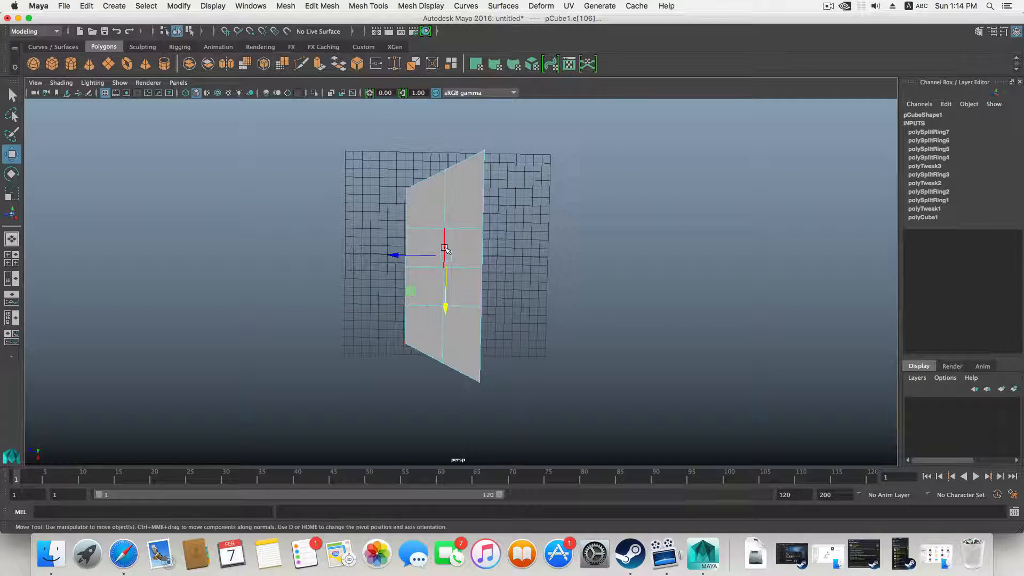
mouse_move(446, 248)
right_down()
mouse_move(449, 270)
mouse_move(438, 246)
right_up()
right_click(445, 218)
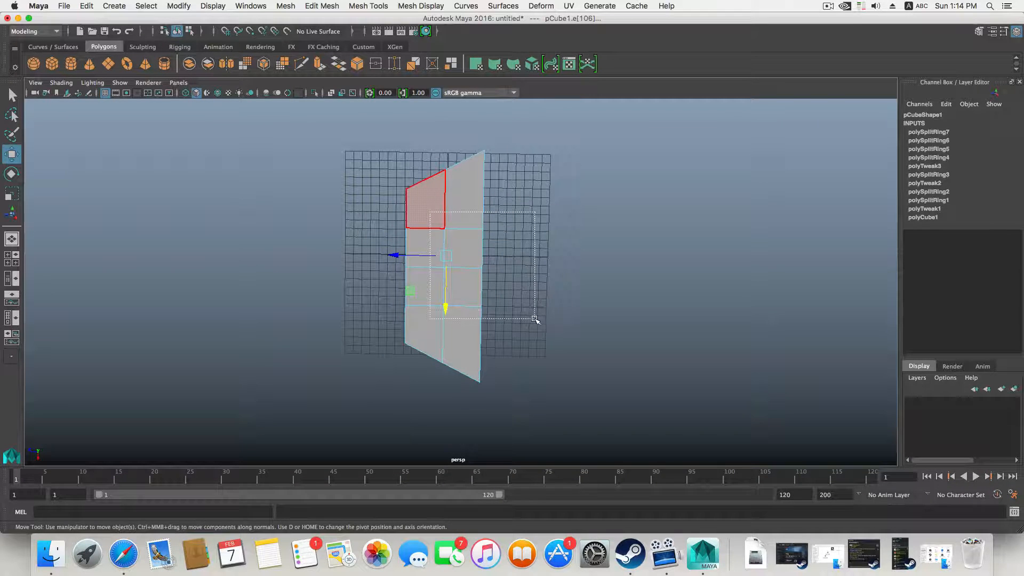
drag(535, 319, 439, 278)
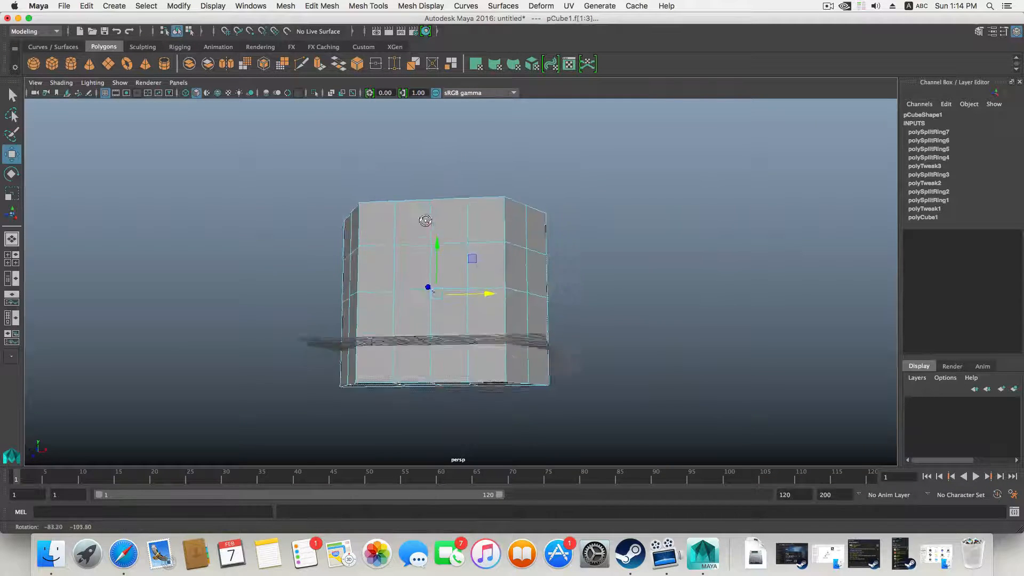
alt+drag(425, 220, 416, 386)
alt+drag(409, 329, 286, 308)
key(Delete)
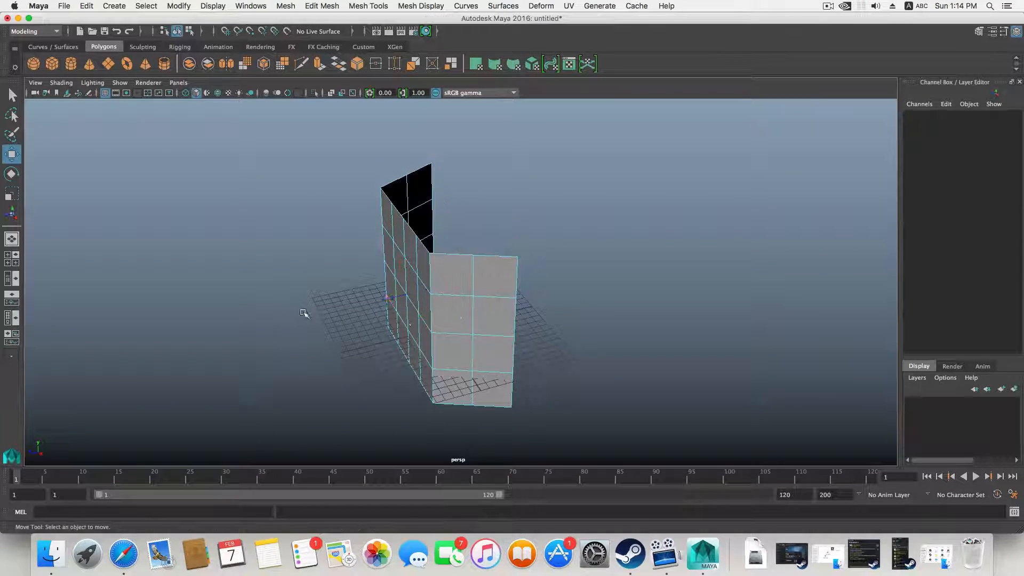
click(414, 319)
mouse_move(413, 318)
alt+mouse_down()
mouse_move(450, 345)
mouse_move(546, 293)
mouse_move(676, 299)
mouse_move(427, 304)
alt+mouse_up()
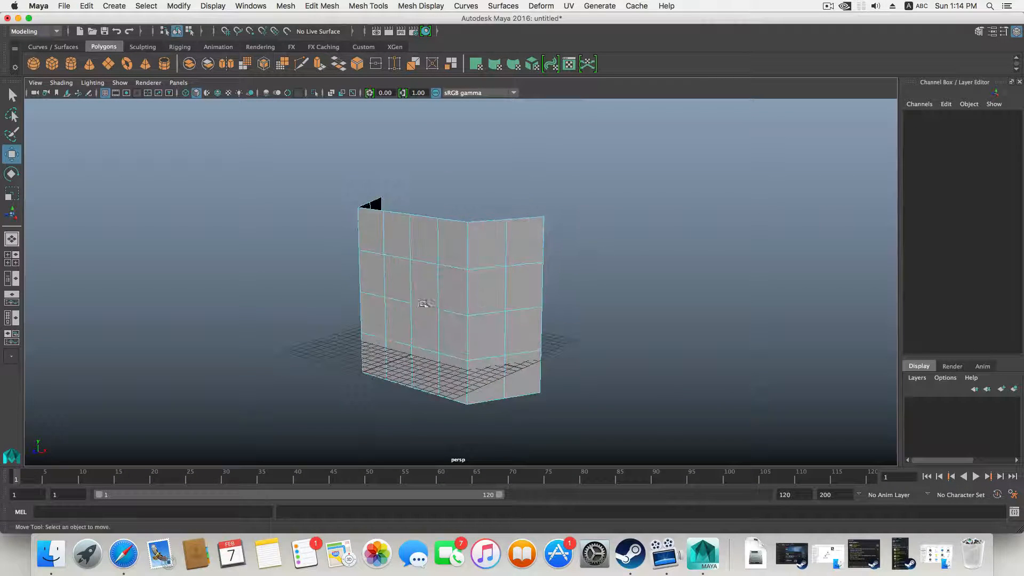
Select all edges of the open window mesh and bevel them with a fraction of 0.1.
click(485, 262)
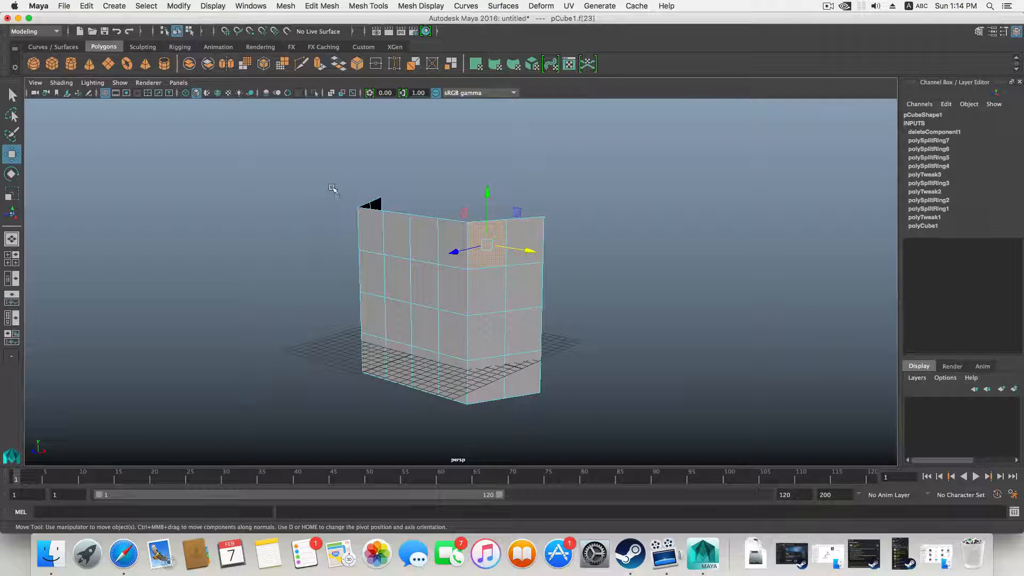
drag(334, 188, 647, 404)
alt+drag(505, 333, 512, 335)
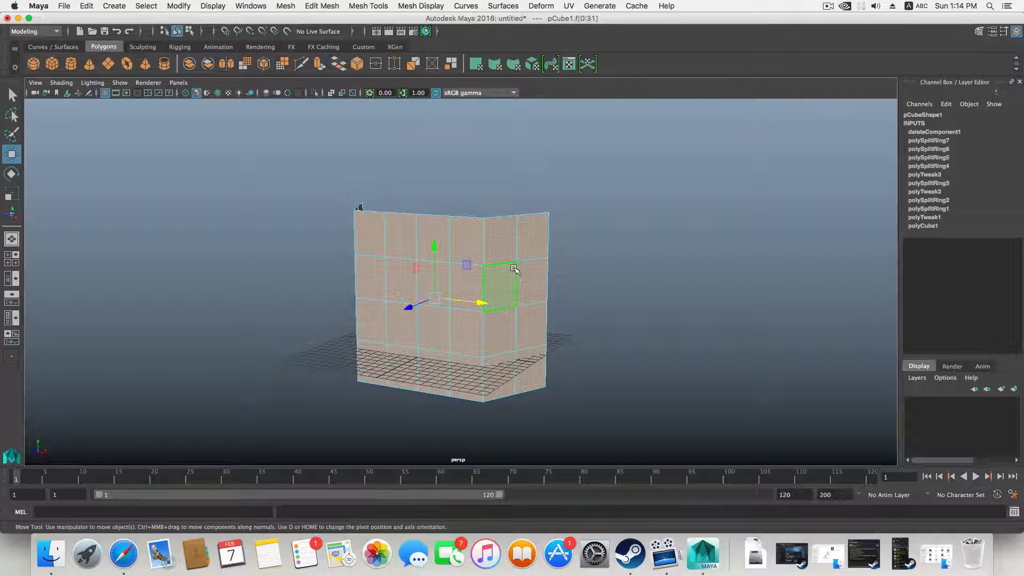
right_drag(514, 268, 522, 242)
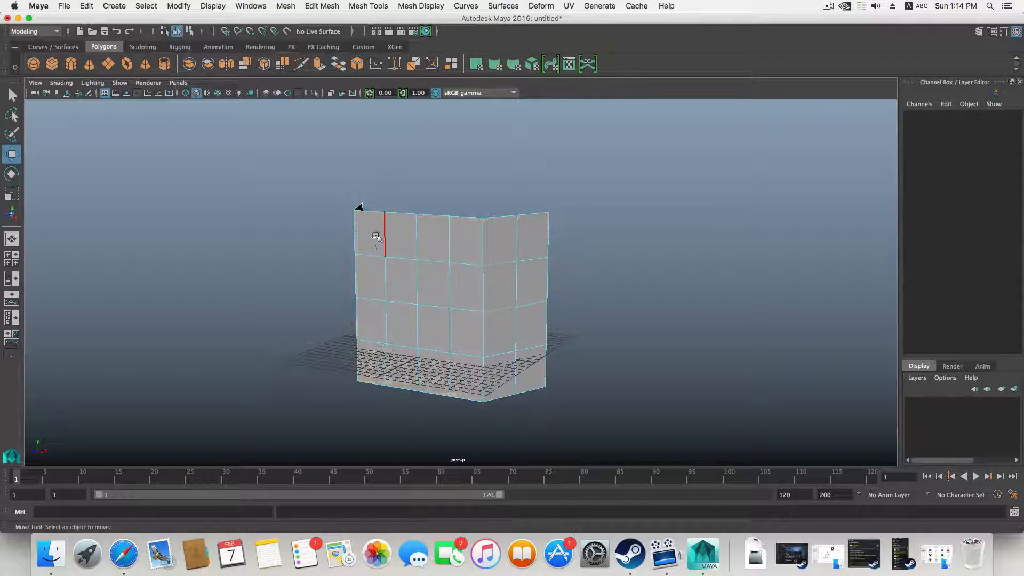
drag(308, 183, 618, 420)
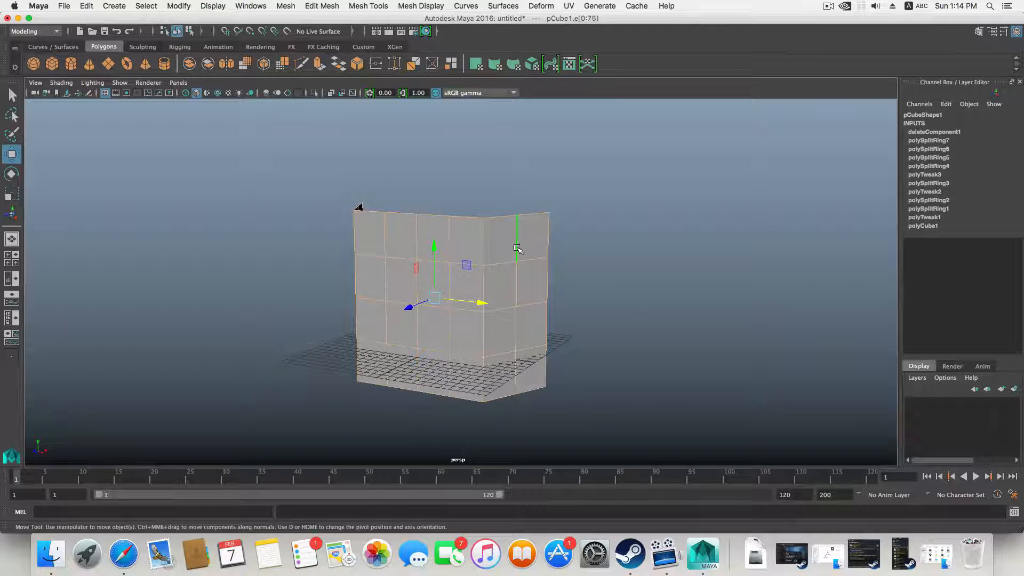
shift+right_drag(496, 243, 552, 241)
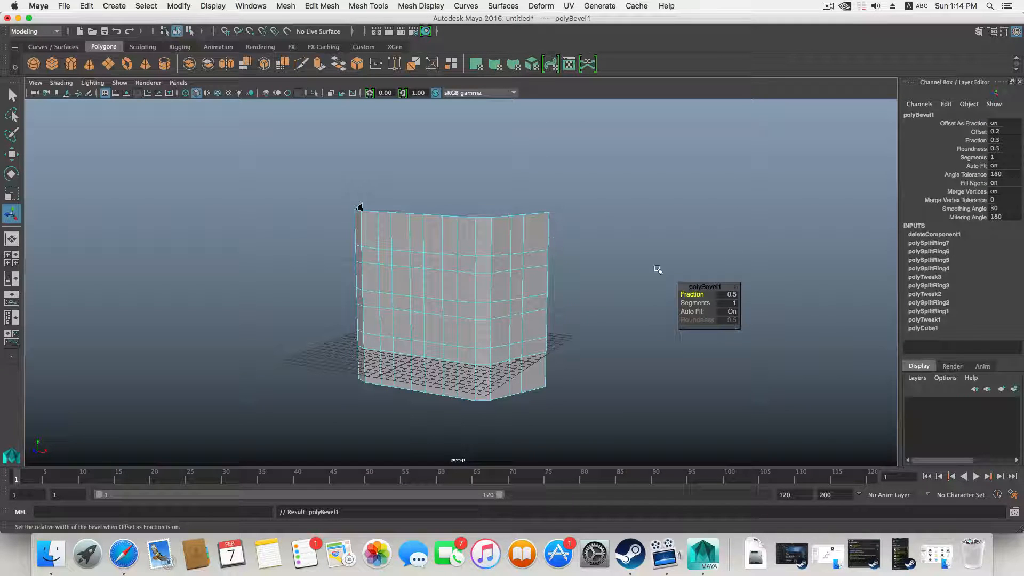
drag(688, 293, 688, 293)
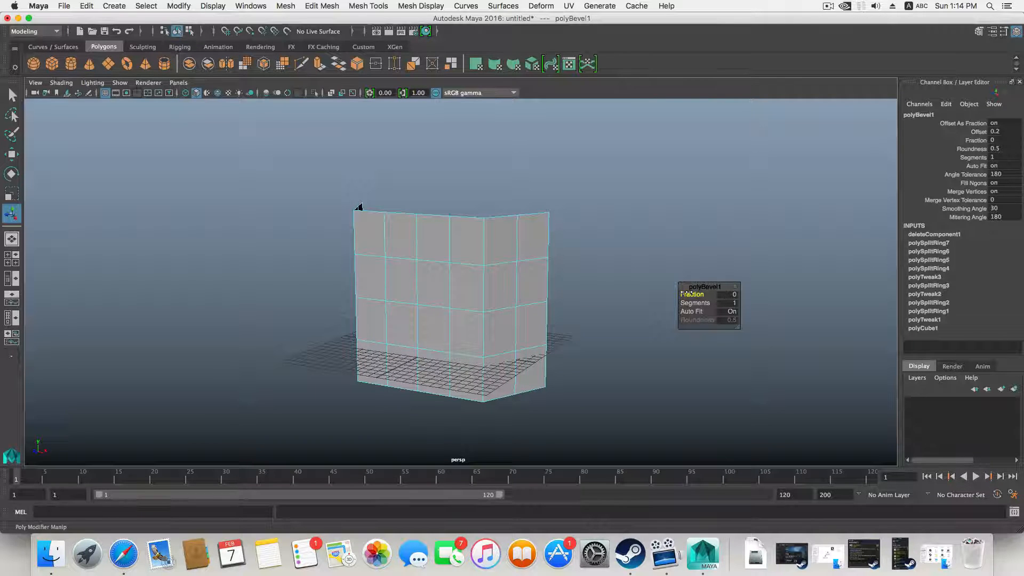
drag(687, 293, 688, 293)
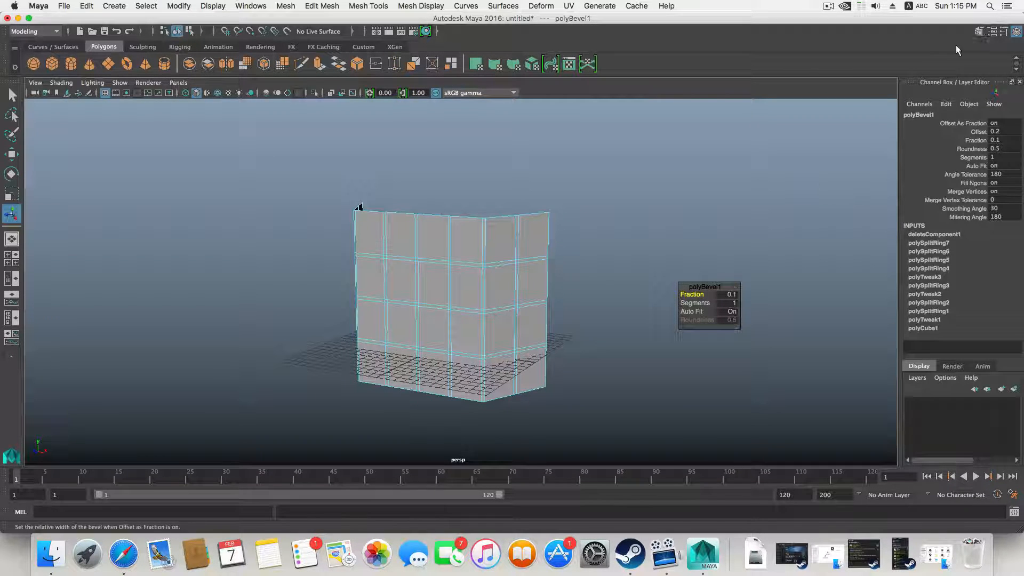
Reduce the bevel's fraction to about 0.041 and set its segments to 2.
key(ctrl+a)
click(857, 114)
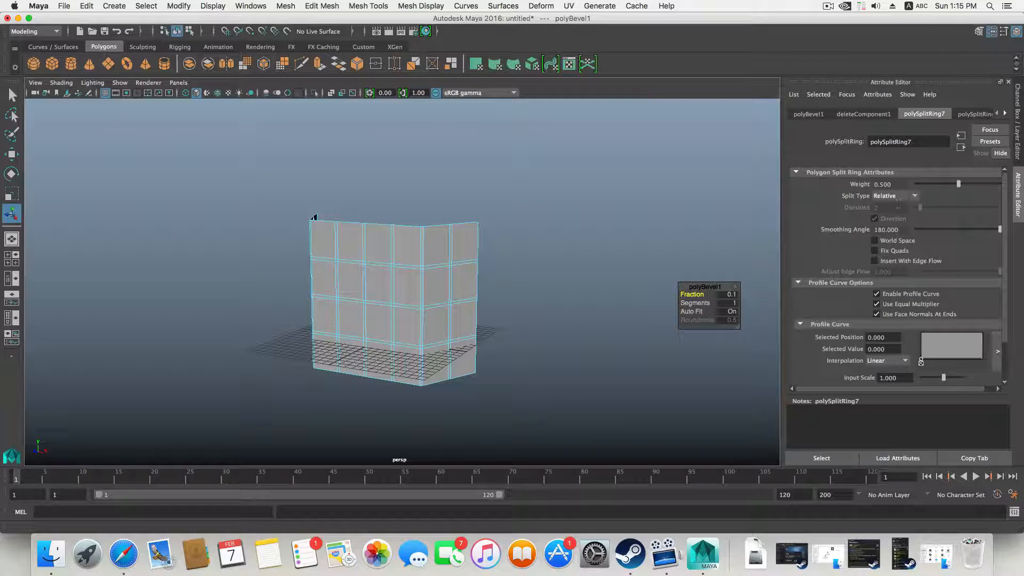
click(808, 115)
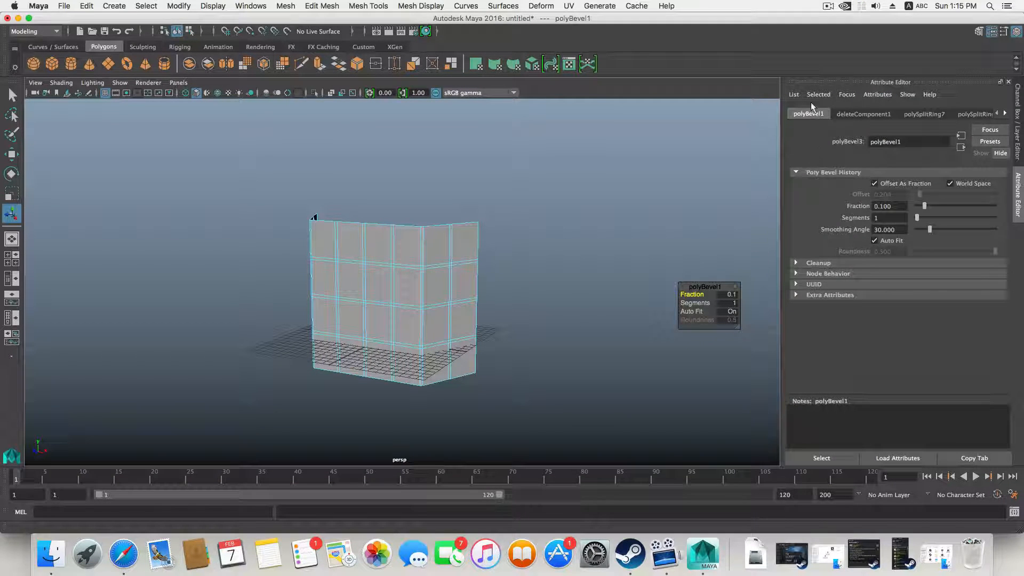
click(924, 205)
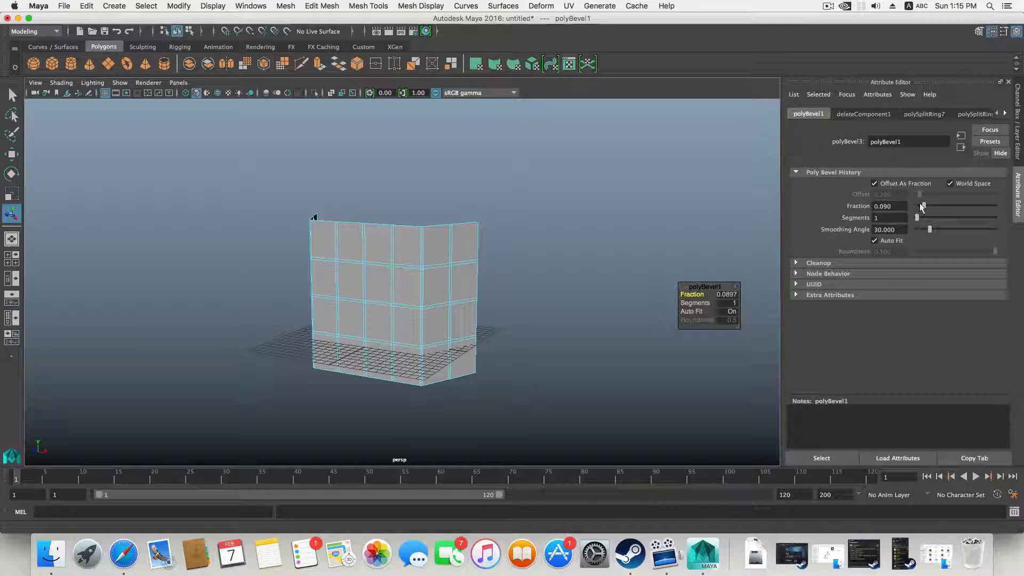
drag(924, 207, 919, 207)
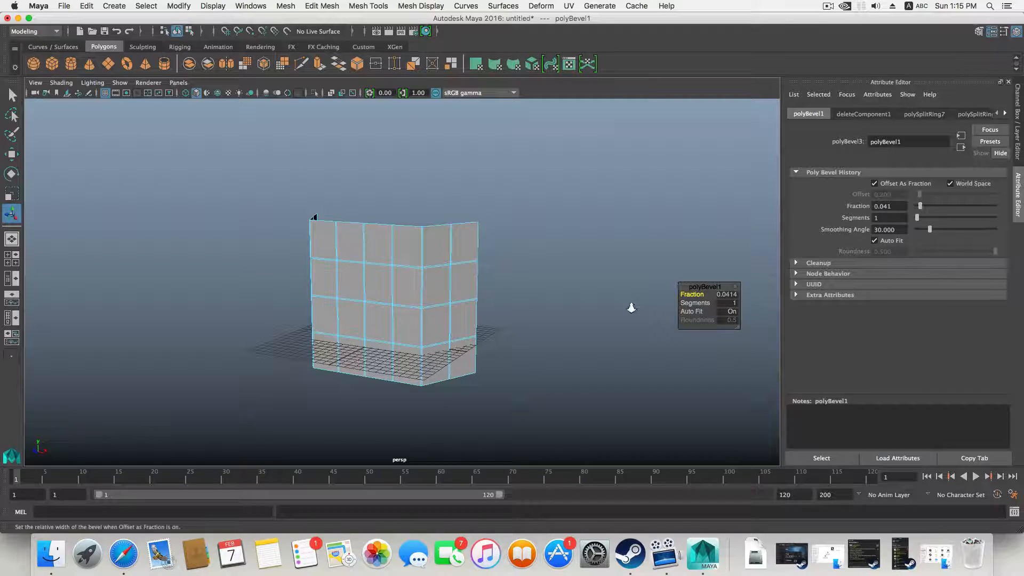
scroll(631, 308, up, 5)
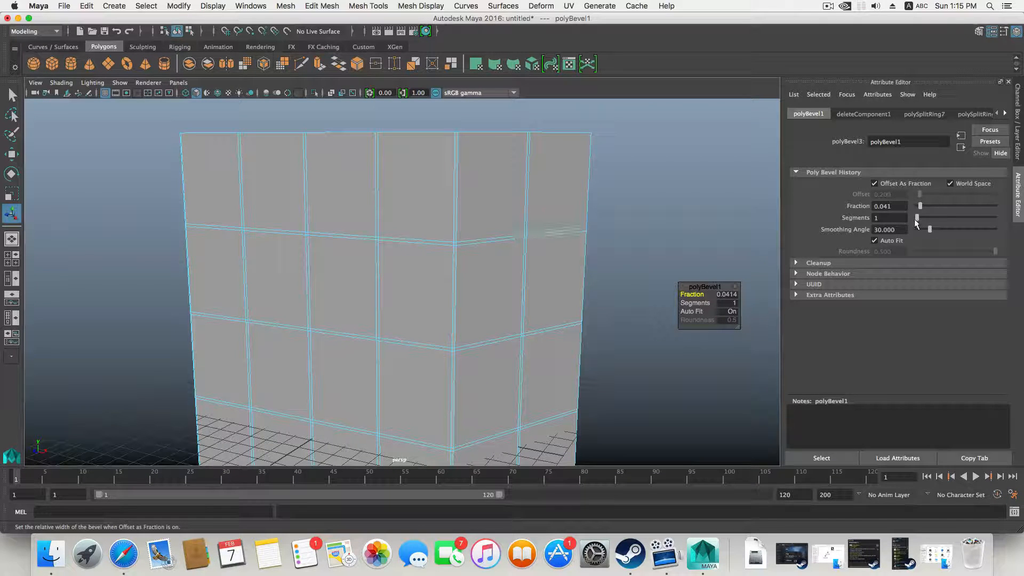
drag(916, 219, 919, 219)
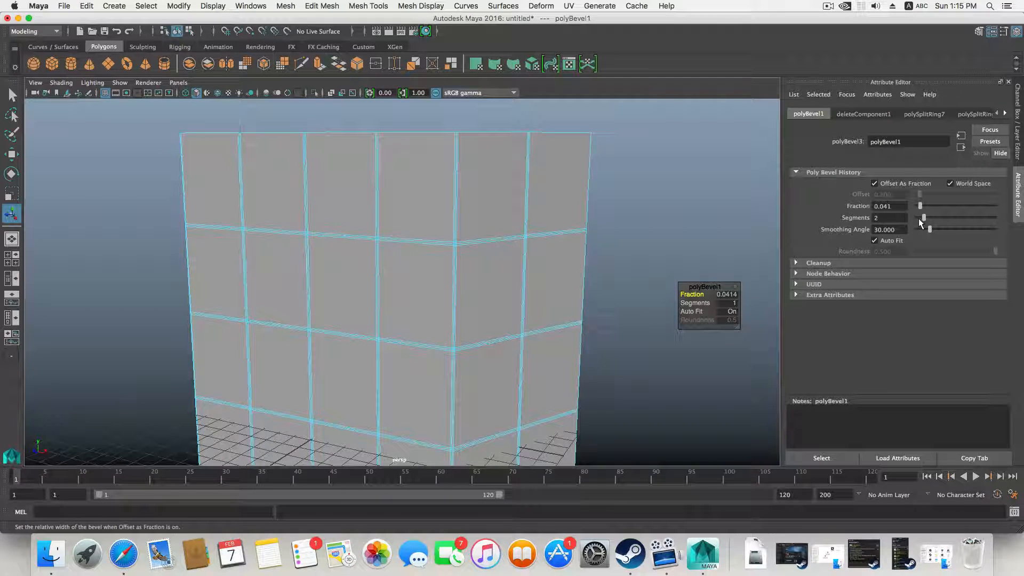
Examine the bevelled grid lines up close around the front corner and along the open upper border.
scroll(640, 238, up, 3)
alt+middle_drag(629, 228, 555, 258)
alt+middle_drag(485, 261, 514, 244)
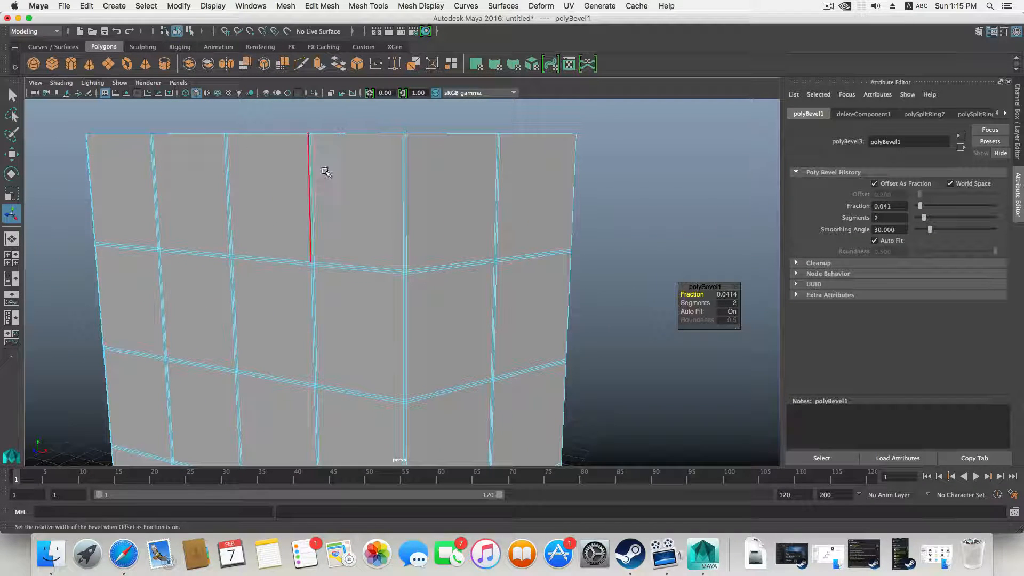
scroll(403, 258, up, 3)
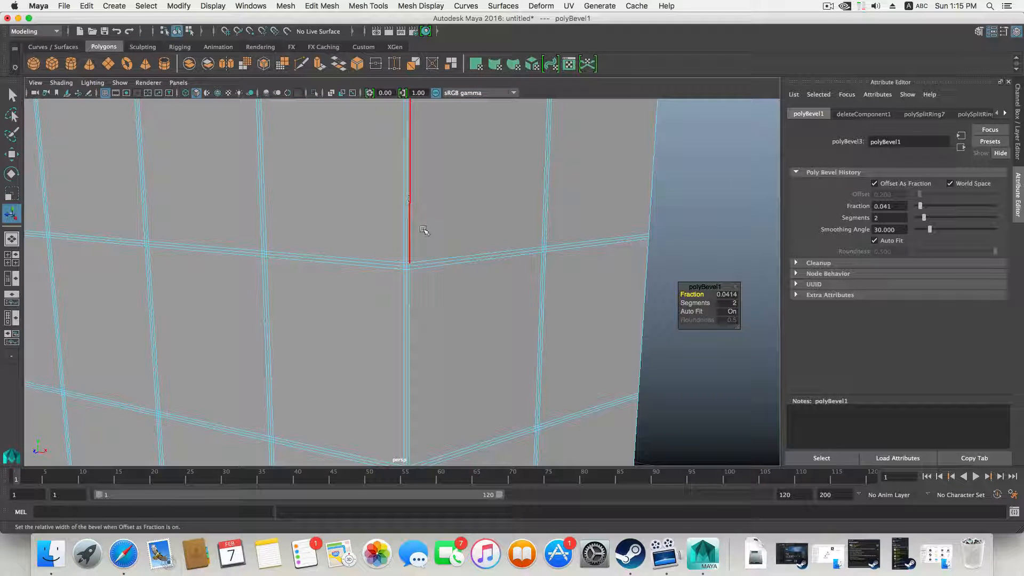
alt+middle_drag(470, 246, 465, 352)
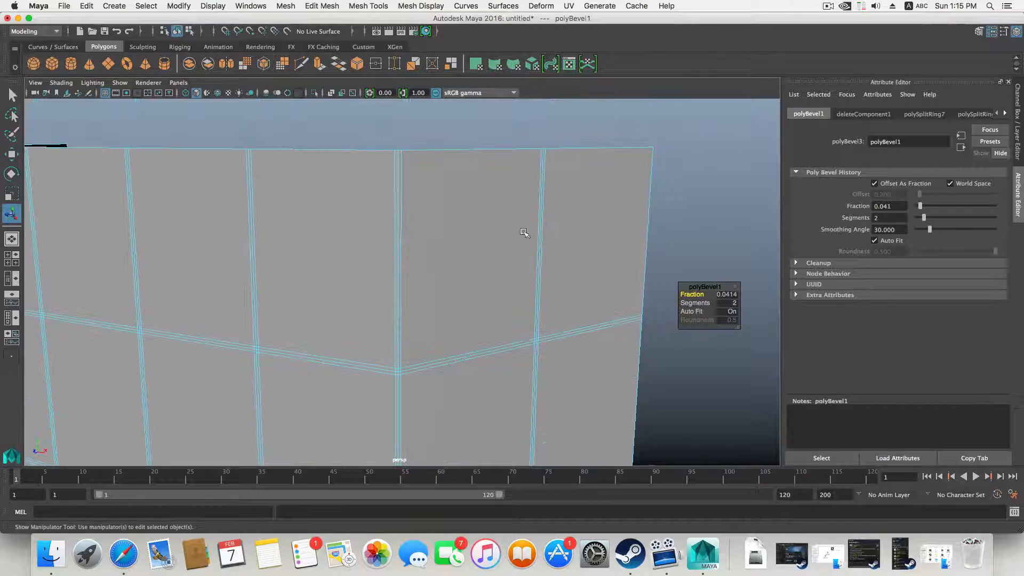
alt+drag(549, 222, 501, 219)
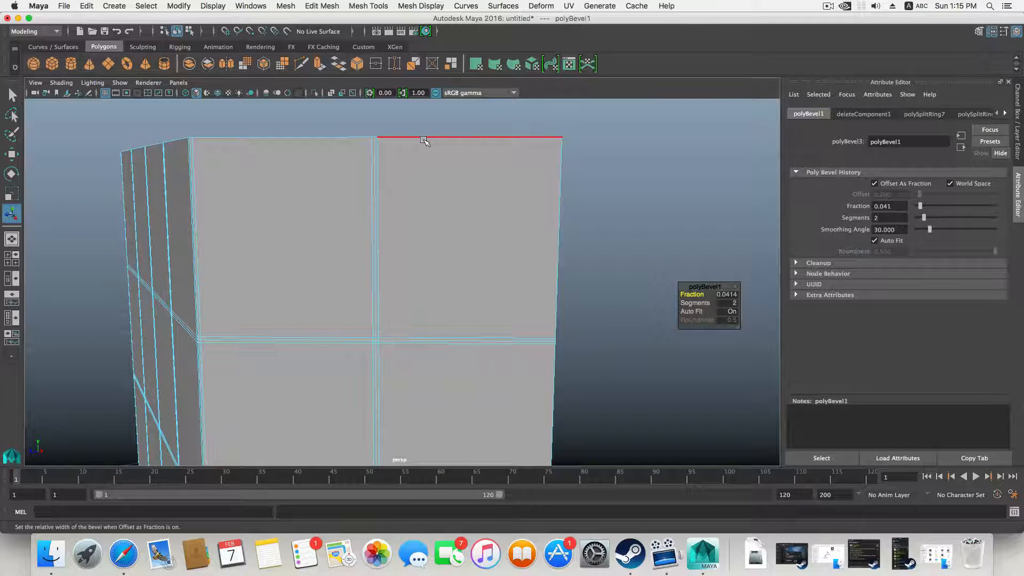
alt+right_drag(421, 139, 454, 178)
alt+middle_drag(453, 178, 473, 287)
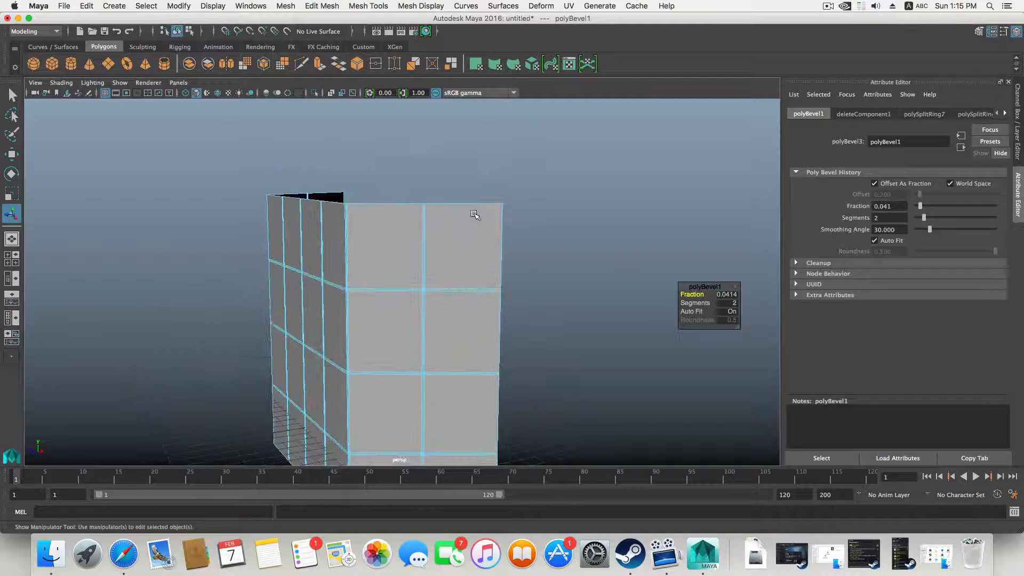
alt+middle_drag(476, 215, 466, 247)
scroll(467, 246, up, 5)
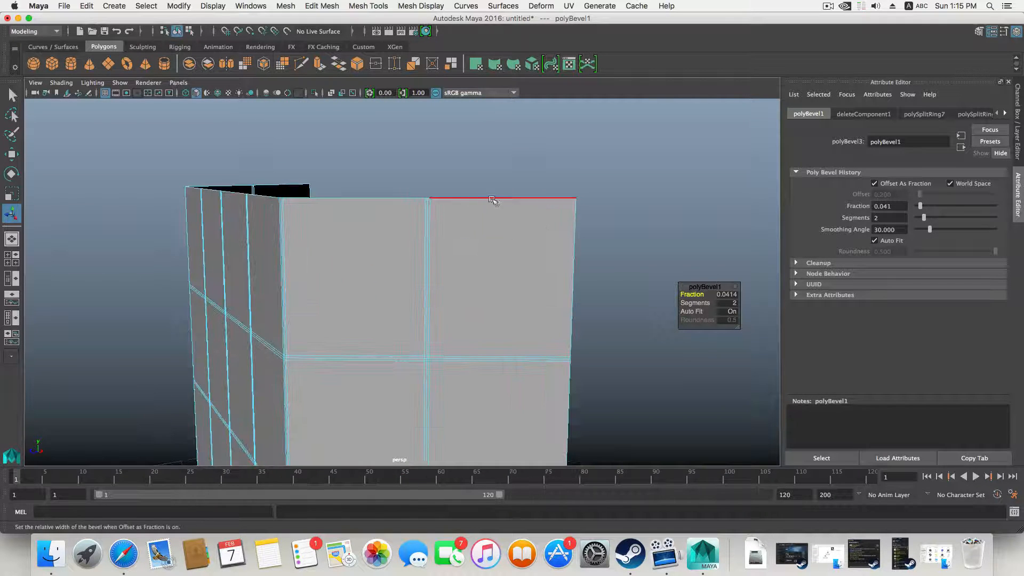
double_click(575, 205)
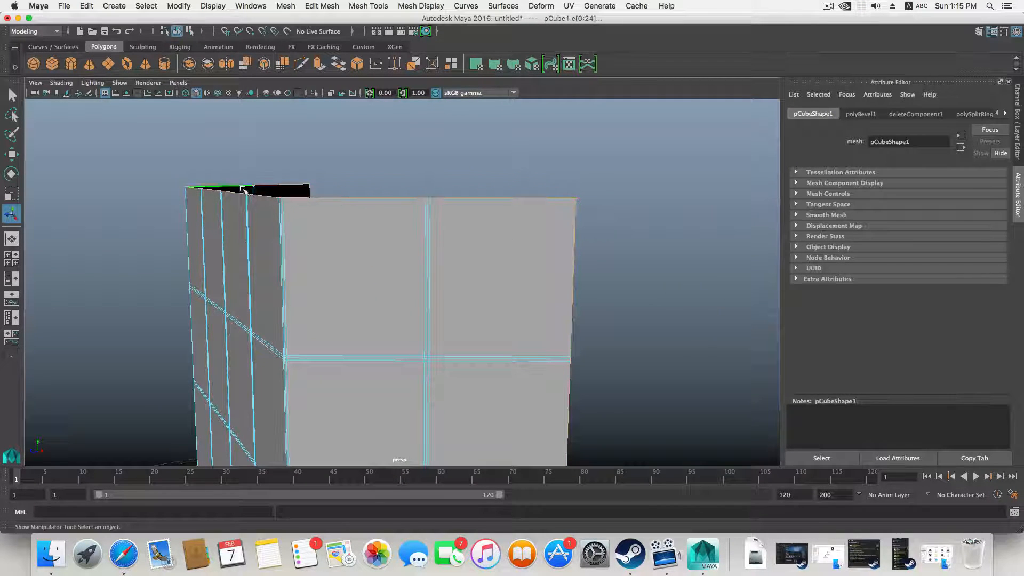
scroll(437, 299, down, 5)
alt+drag(439, 292, 441, 388)
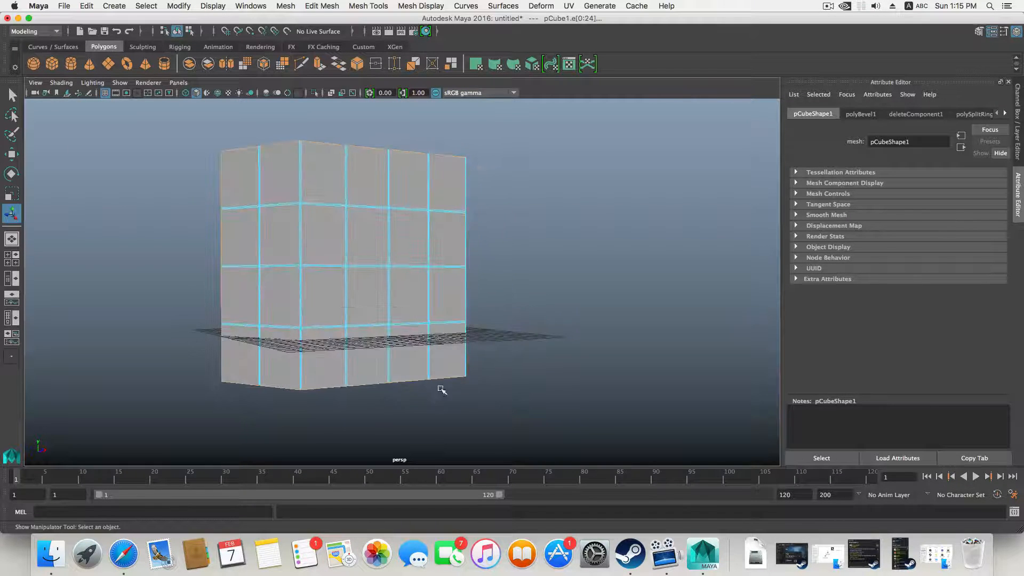
alt+middle_drag(379, 321, 486, 341)
alt+drag(421, 268, 357, 270)
alt+middle_drag(463, 230, 333, 261)
scroll(332, 261, up, 3)
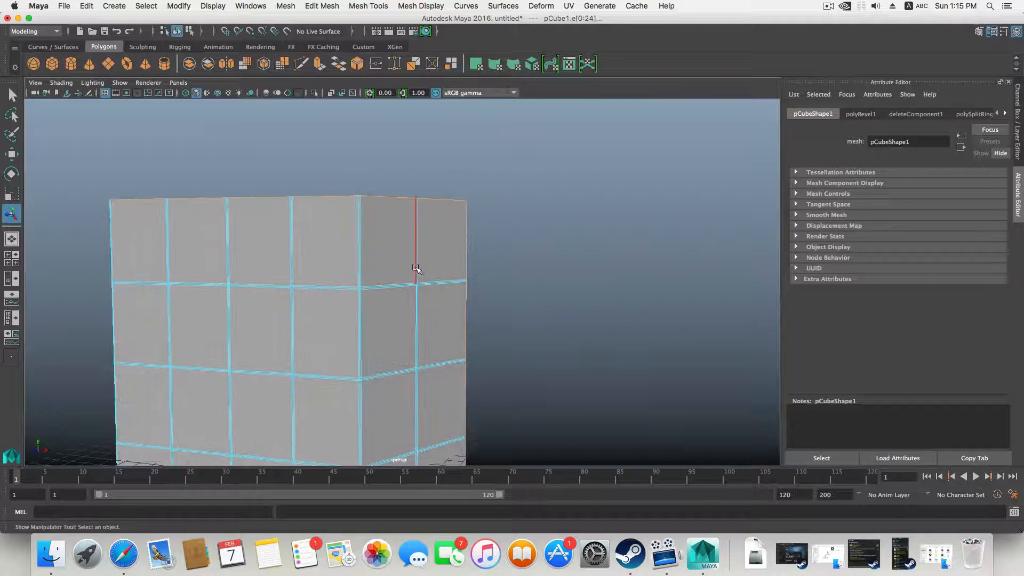
Insert horizontal edge loops tight against the mesh's upper and lower open borders.
key(F8)
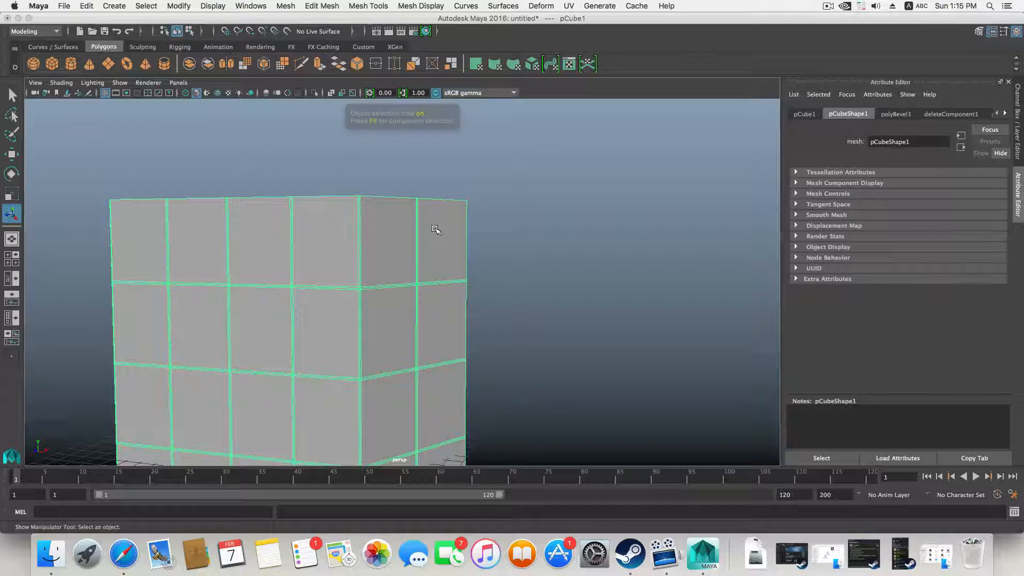
shift+right_drag(435, 228, 392, 240)
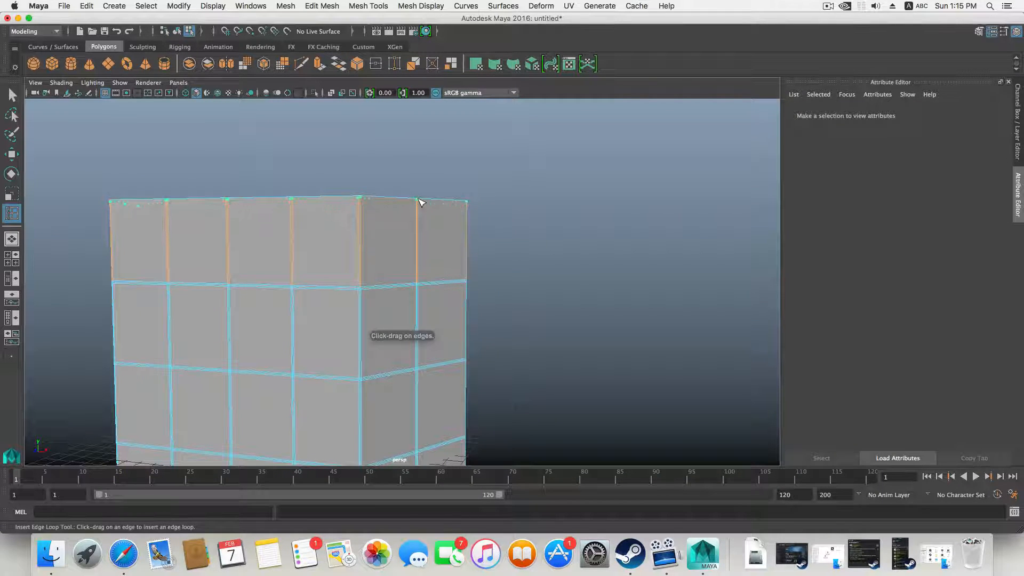
click(420, 201)
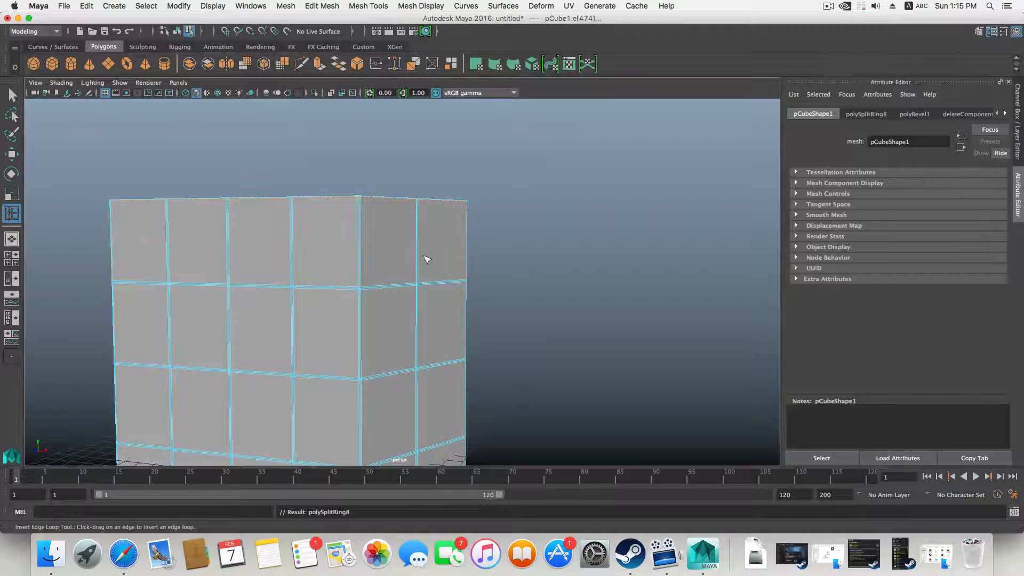
alt+middle_drag(423, 305, 424, 168)
alt+middle_drag(371, 398, 384, 290)
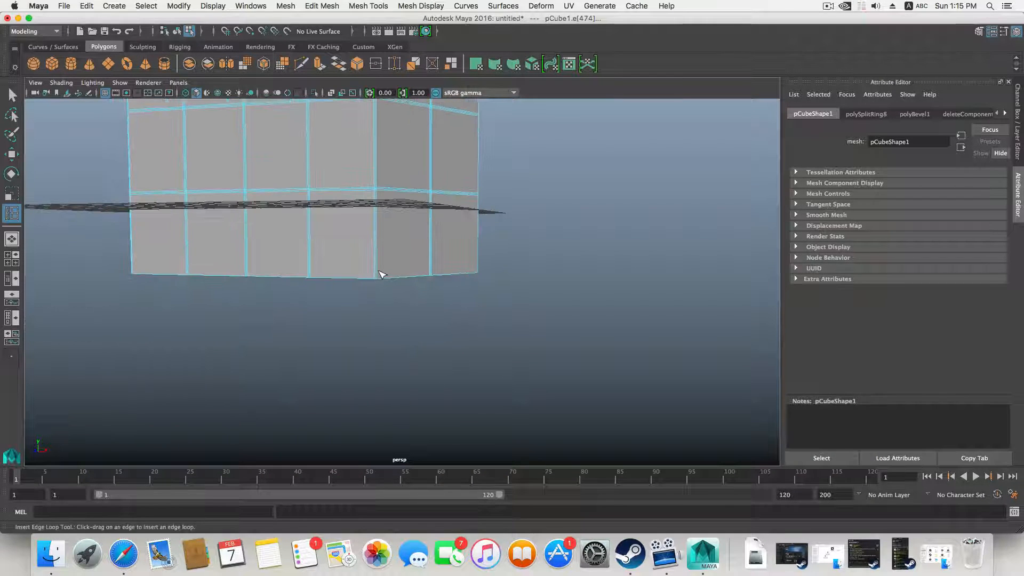
drag(378, 270, 378, 274)
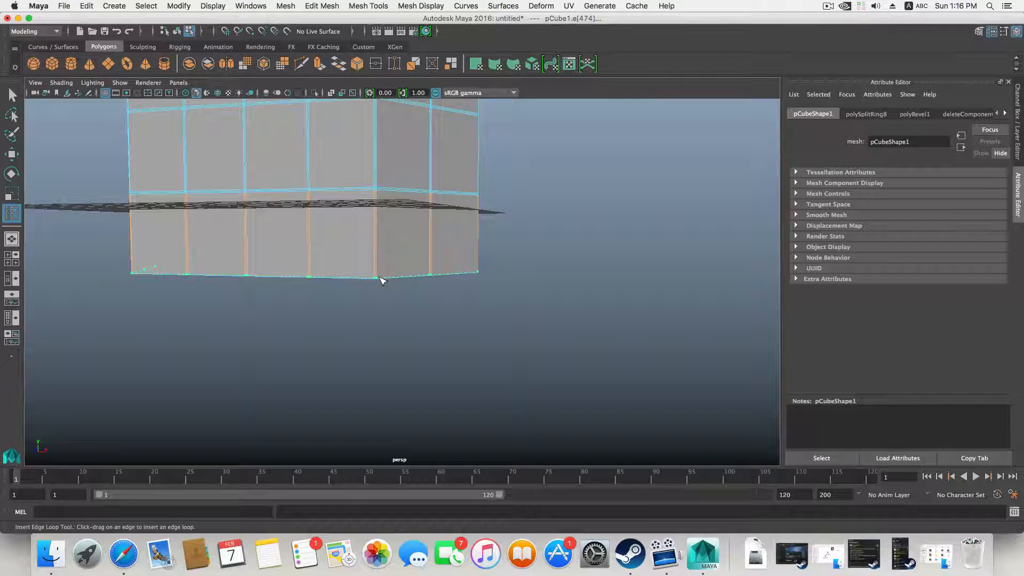
drag(381, 279, 407, 276)
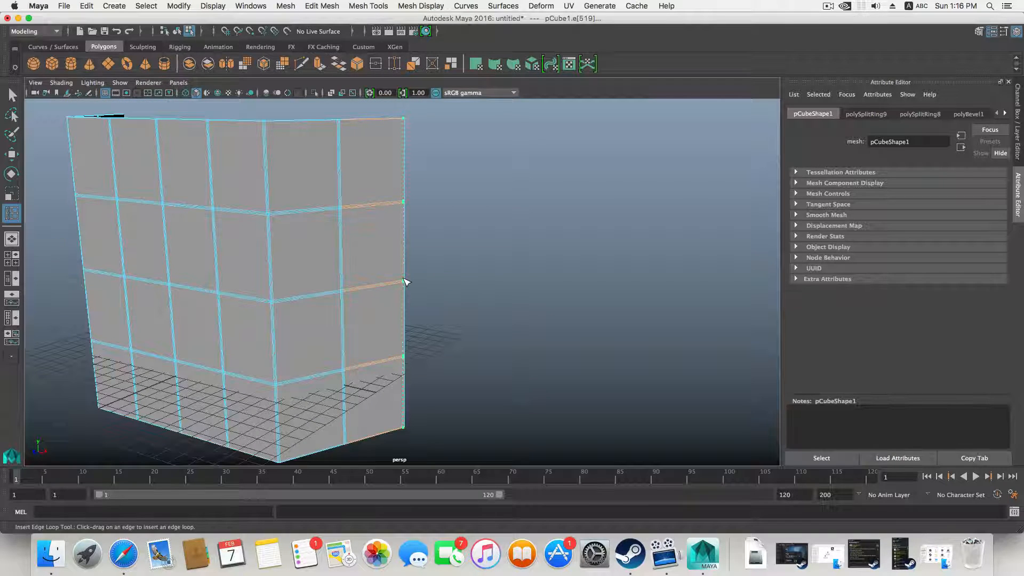
Insert vertical edge loops tight against the outer rear edges of both angled side walls.
click(405, 282)
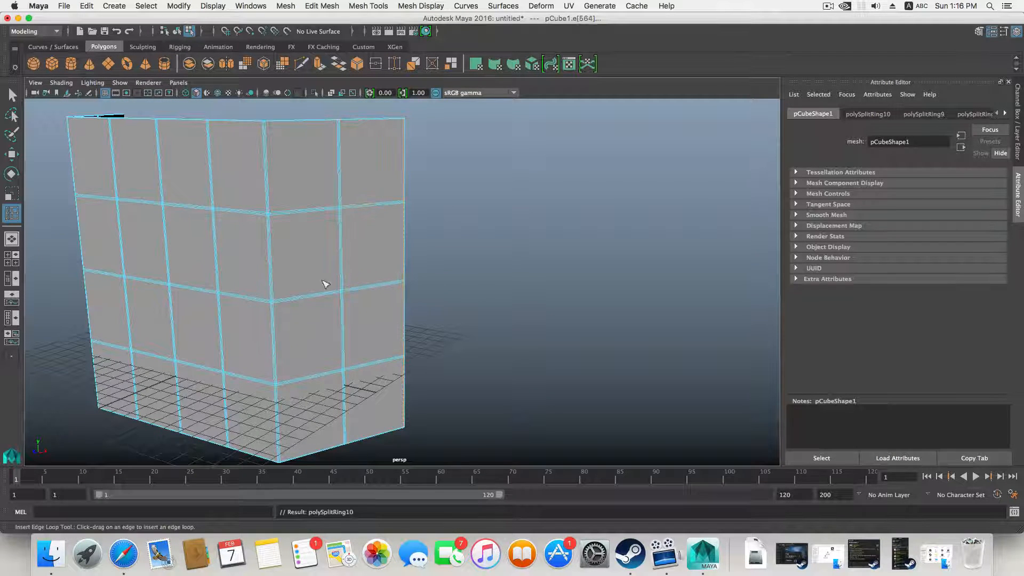
alt+drag(322, 284, 392, 258)
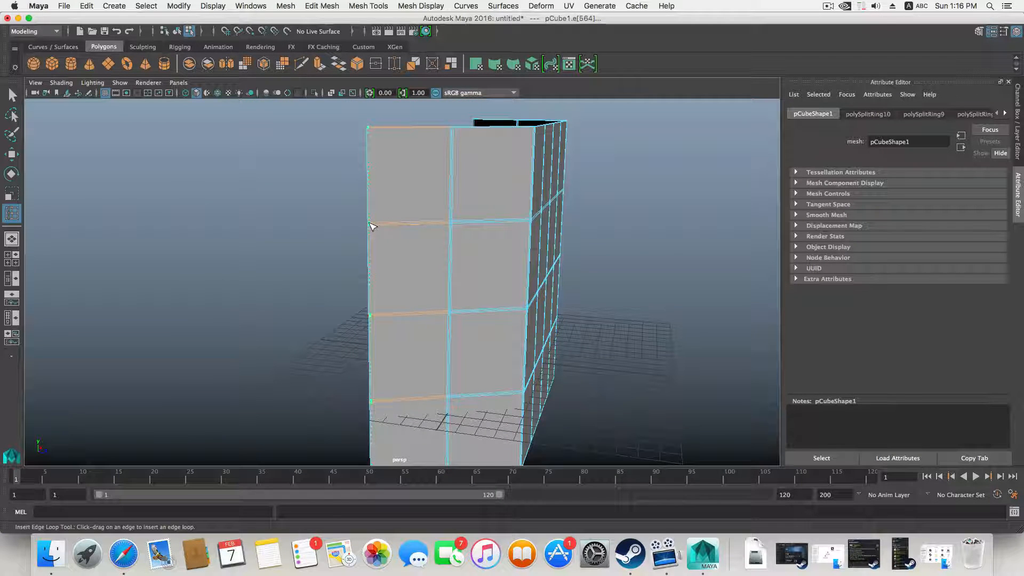
click(370, 225)
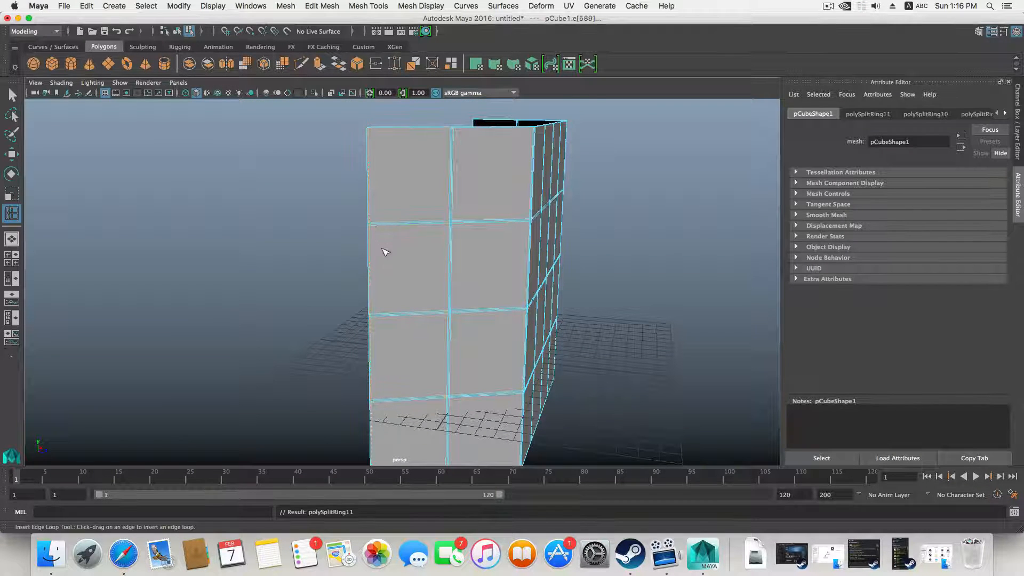
alt+drag(384, 251, 402, 315)
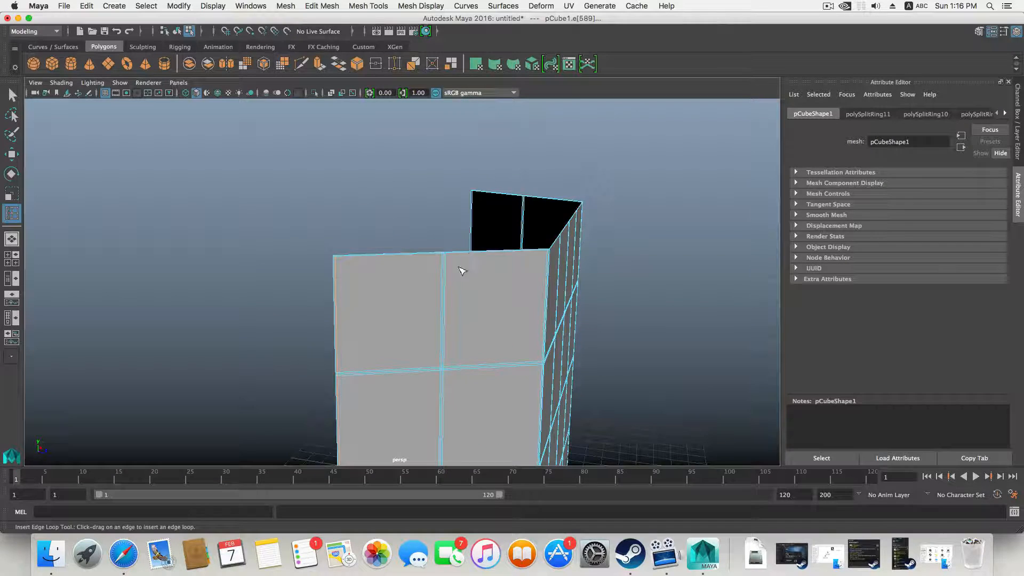
alt+drag(462, 271, 373, 234)
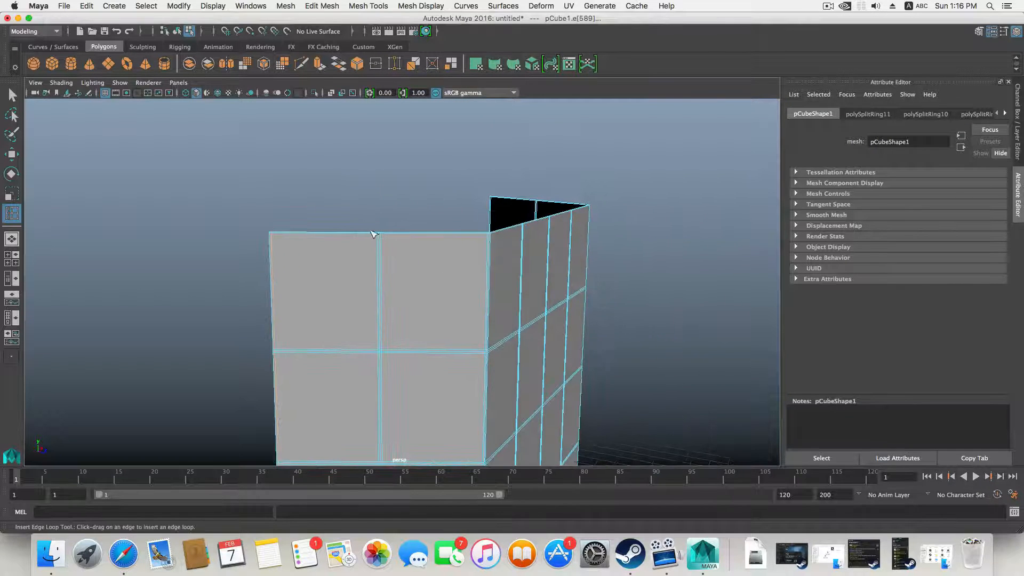
alt+middle_drag(437, 271, 282, 235)
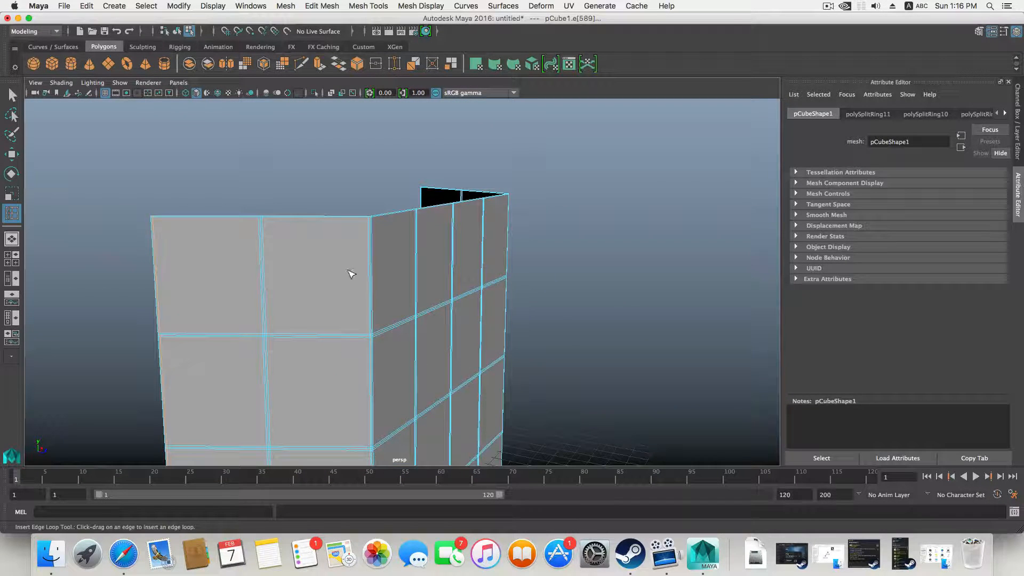
alt+middle_drag(350, 274, 472, 277)
alt+drag(471, 277, 418, 266)
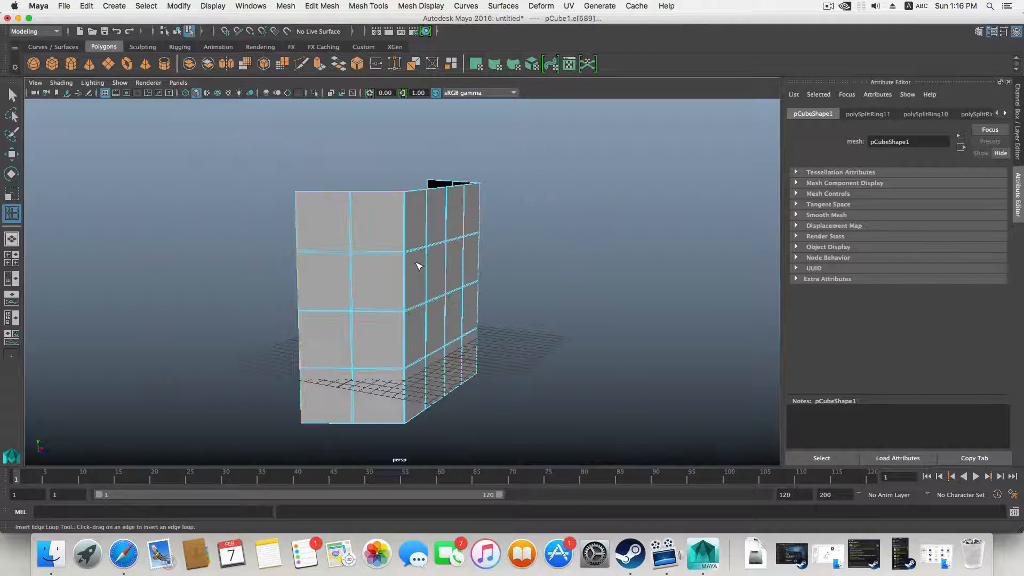
Switch to face selection and select all eight large pane faces of the bay window's left angled side wall.
right_drag(417, 227, 413, 250)
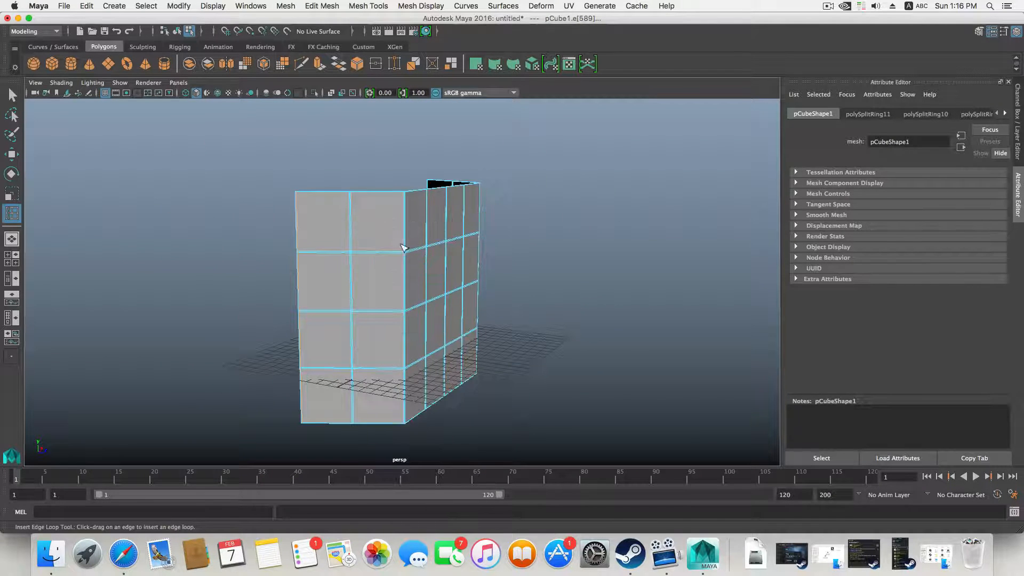
click(344, 225)
shift+click(364, 229)
shift+click(364, 276)
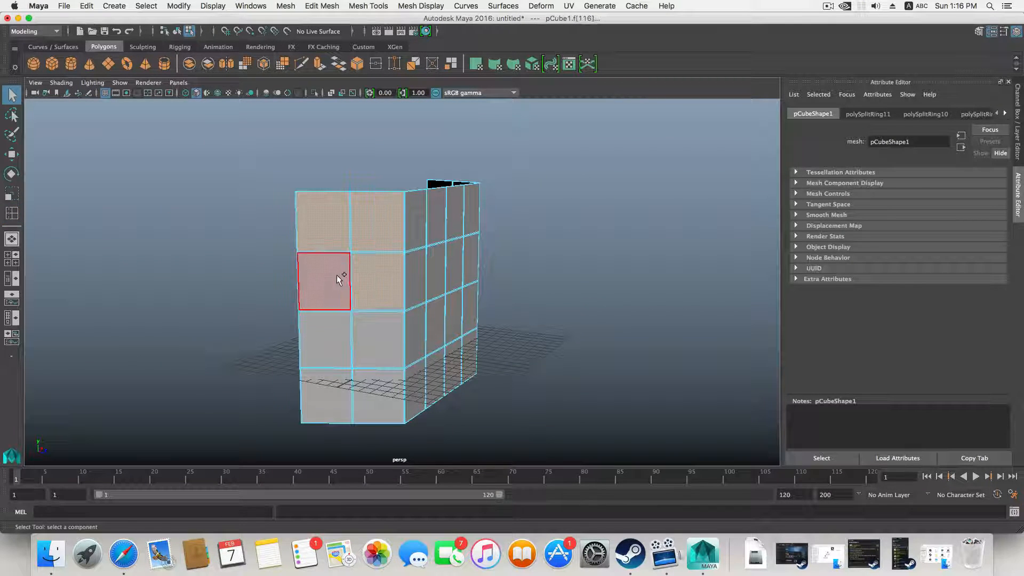
shift+click(337, 274)
shift+click(369, 349)
shift+click(366, 389)
shift+click(338, 389)
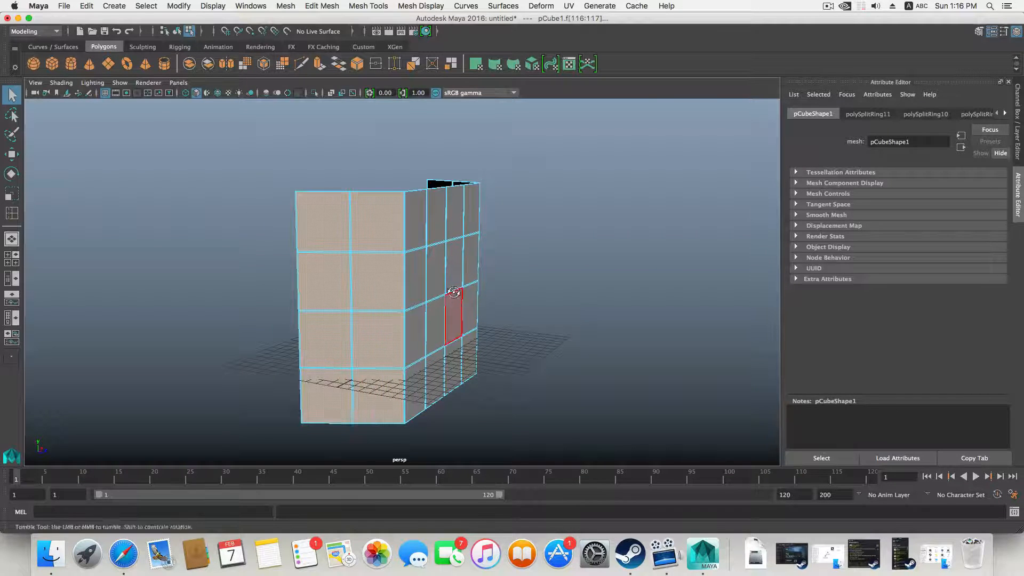
Add all sixteen large pane faces of the front wall to the face selection, leaving out the narrow bar faces.
alt+drag(455, 292, 345, 256)
shift+click(327, 245)
shift+click(347, 253)
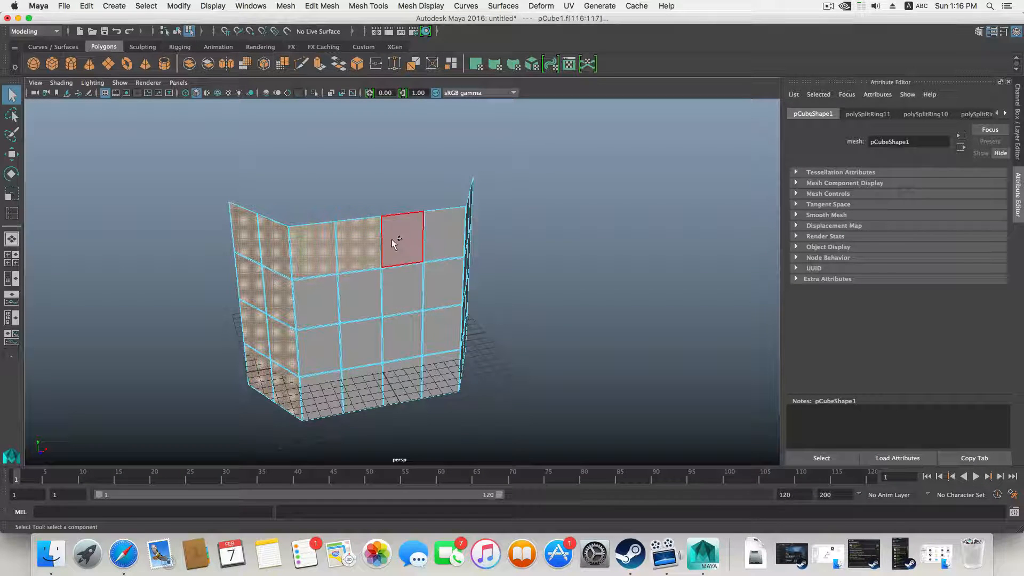
shift+click(397, 241)
shift+click(433, 238)
shift+click(430, 286)
shift+click(386, 290)
shift+click(359, 292)
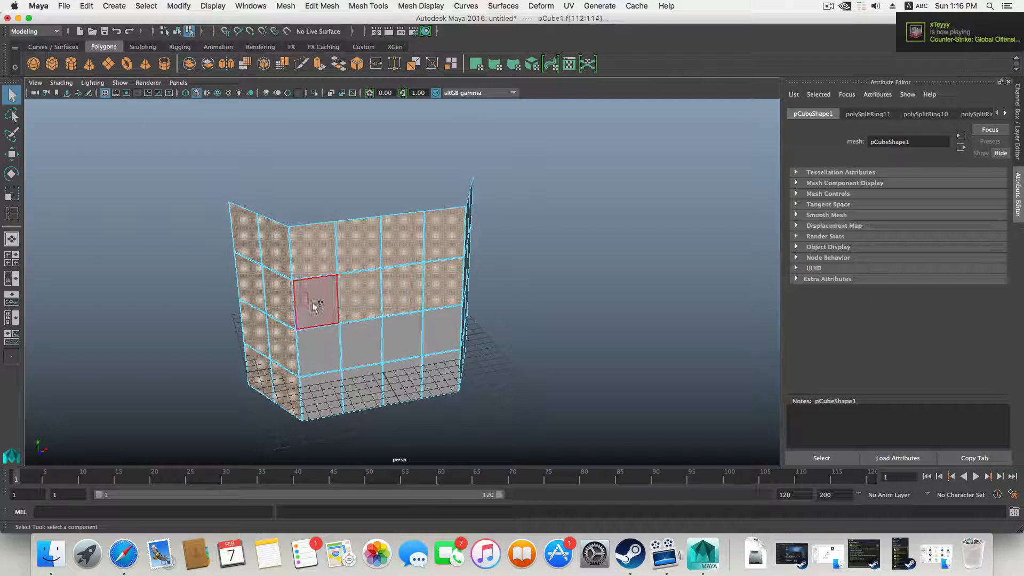
shift+click(313, 299)
shift+click(323, 357)
shift+click(361, 342)
shift+click(401, 337)
shift+click(441, 331)
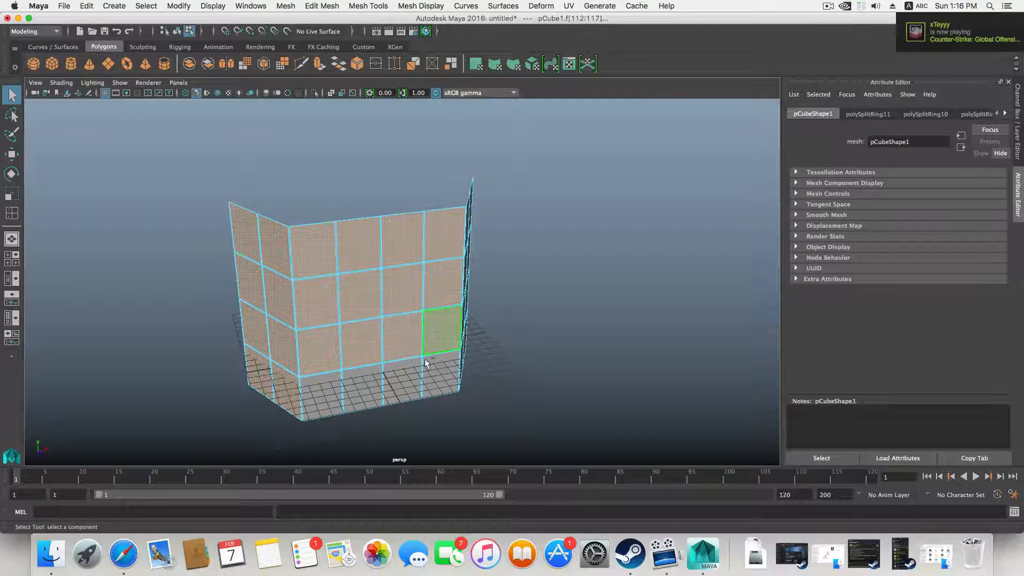
shift+click(426, 376)
shift+click(401, 379)
shift+click(367, 379)
shift+click(331, 390)
Add the eight large pane faces of the right angled side wall to the selection and check all three walls.
alt+drag(446, 324, 368, 310)
shift+click(397, 258)
shift+click(438, 235)
shift+click(421, 285)
shift+click(394, 286)
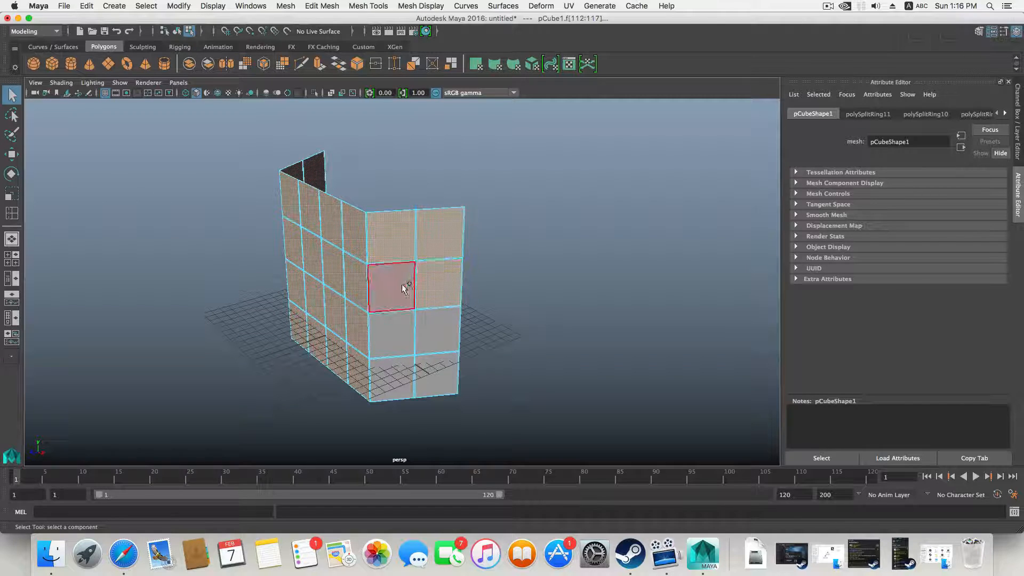
shift+click(398, 326)
shift+click(433, 374)
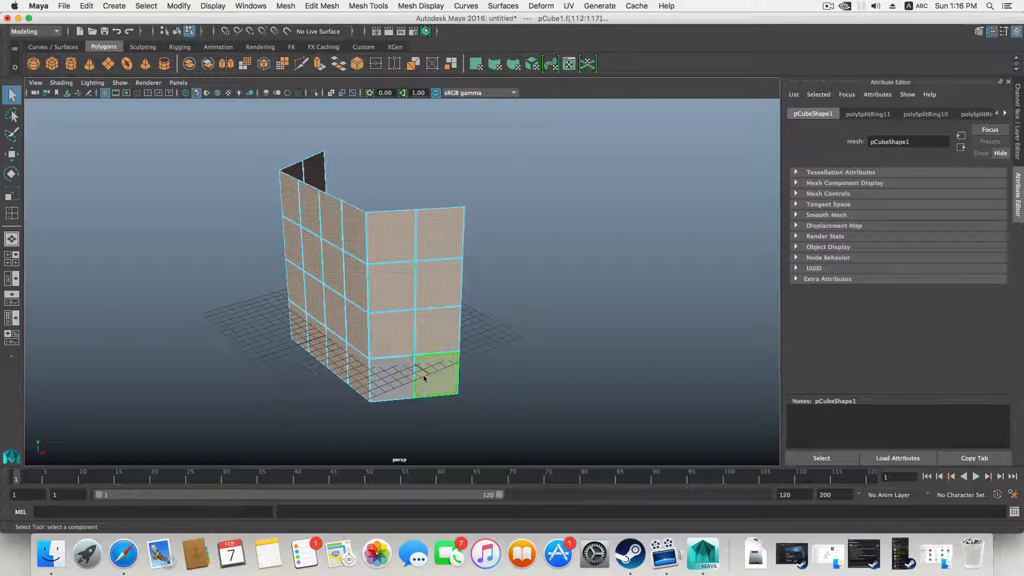
shift+click(396, 377)
shift+click(420, 322)
alt+drag(419, 322, 424, 304)
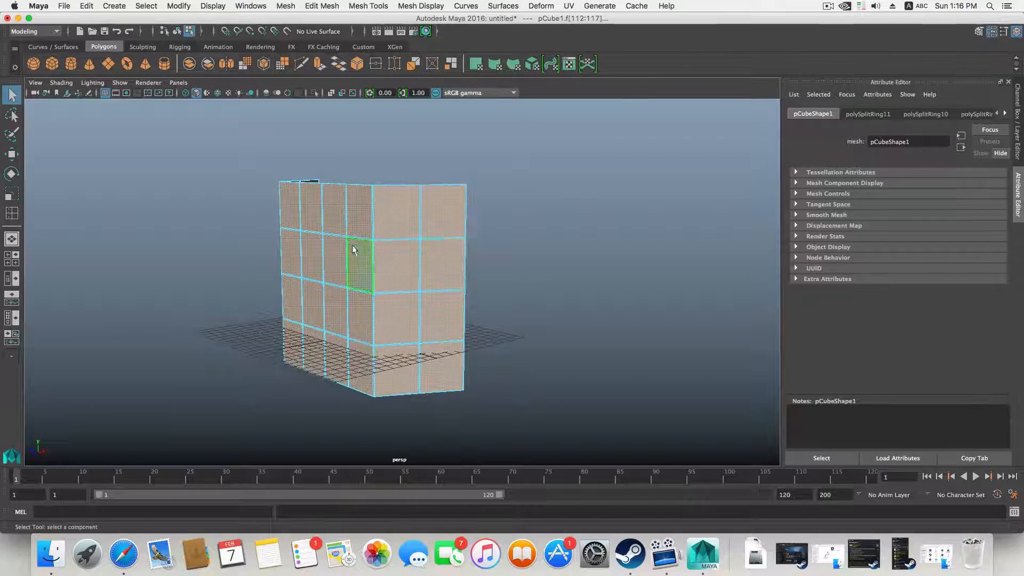
alt+drag(352, 245, 390, 282)
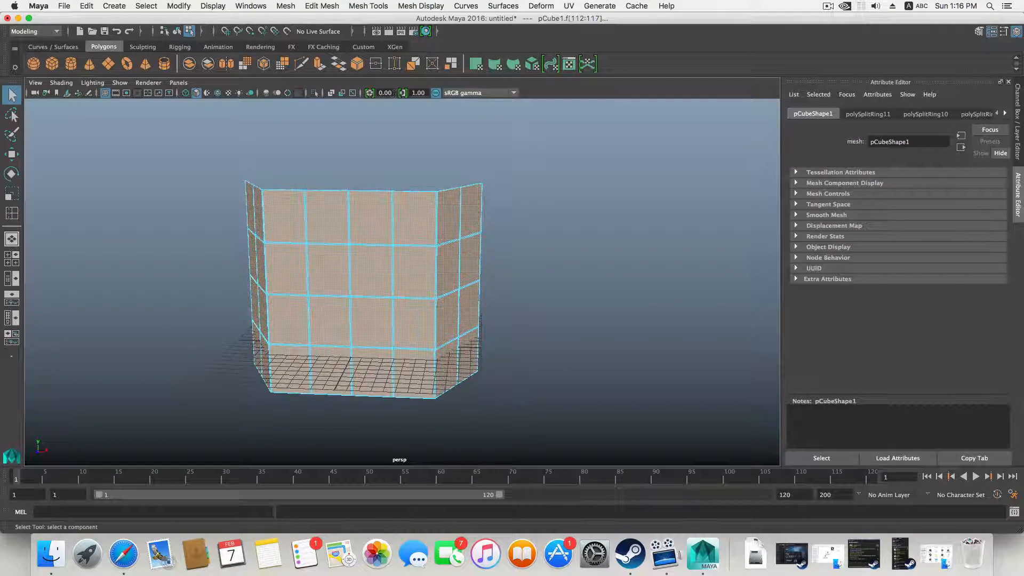
Extract the selected pane faces from the mesh as separate objects and check the separation in object selection.
shift+right_click(372, 153)
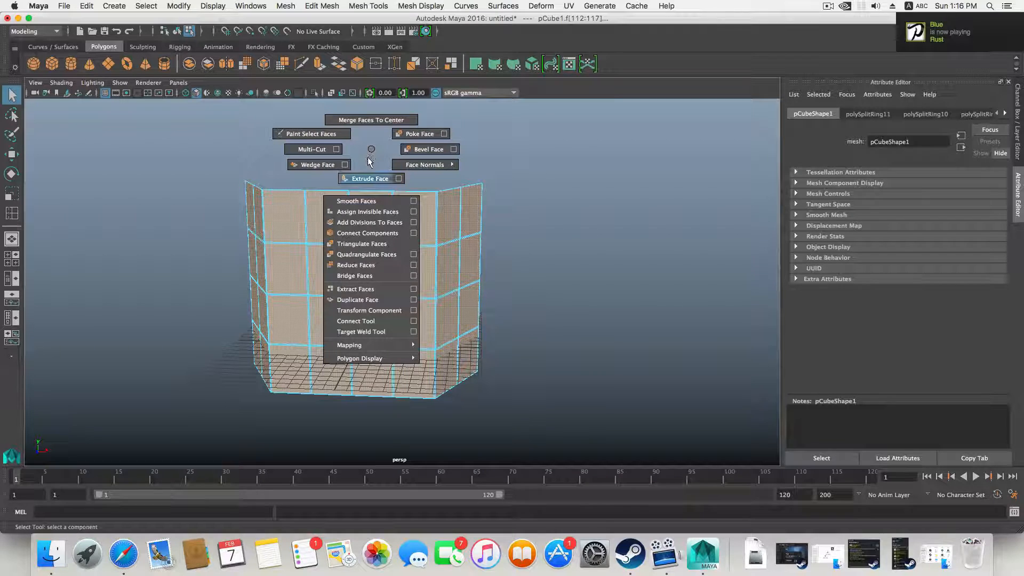
click(384, 291)
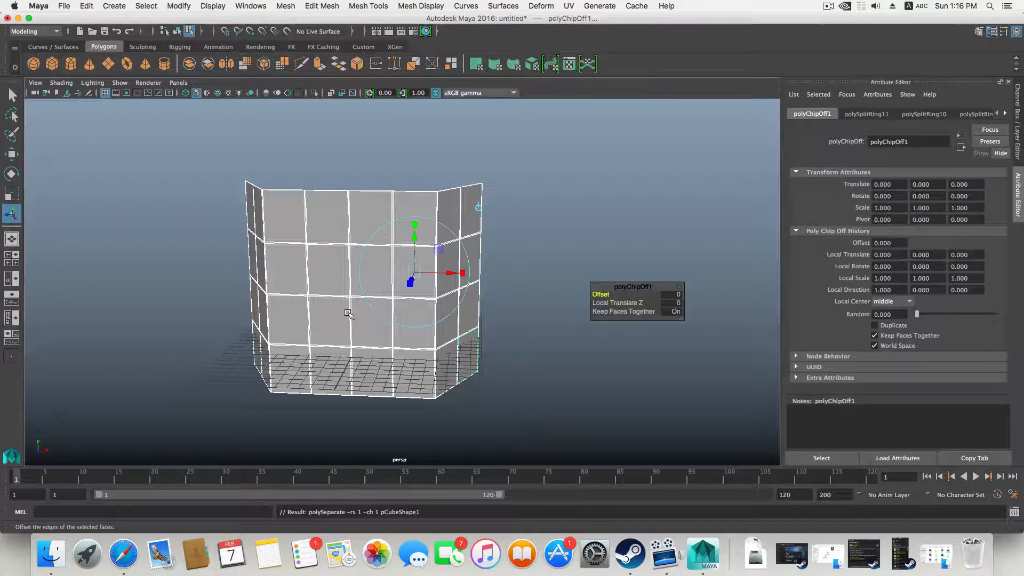
key(F8)
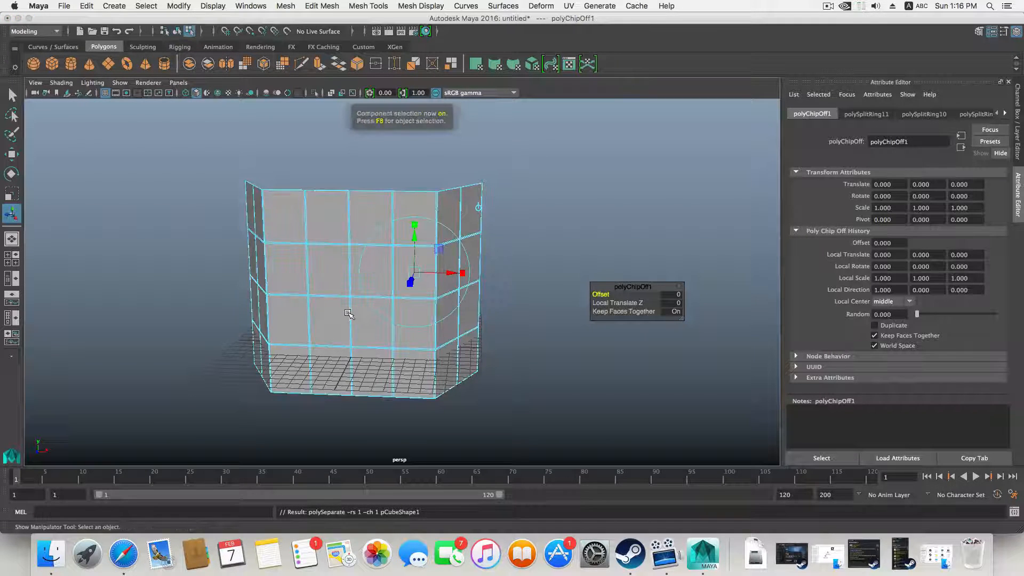
key(F8)
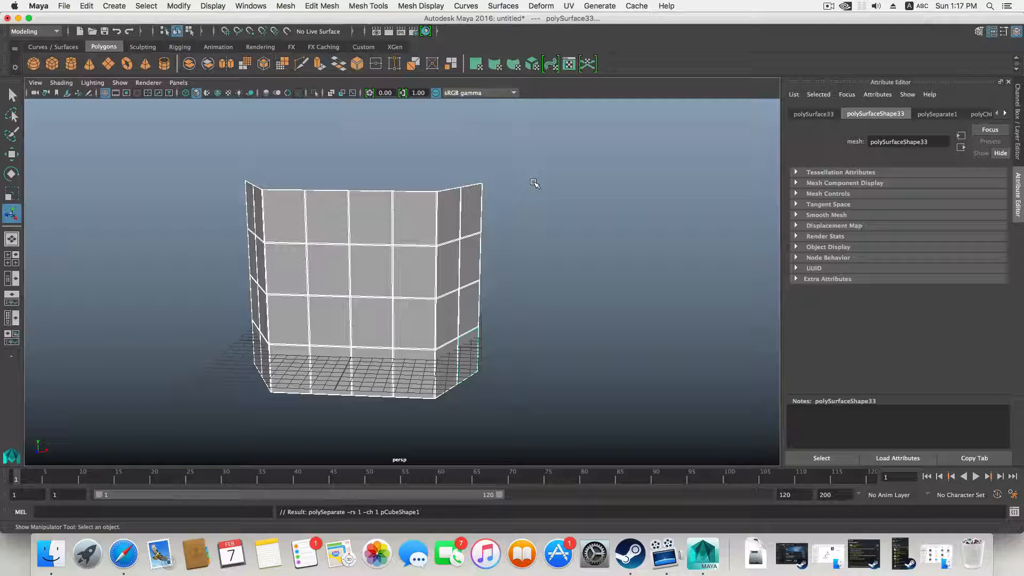
click(545, 266)
click(432, 220)
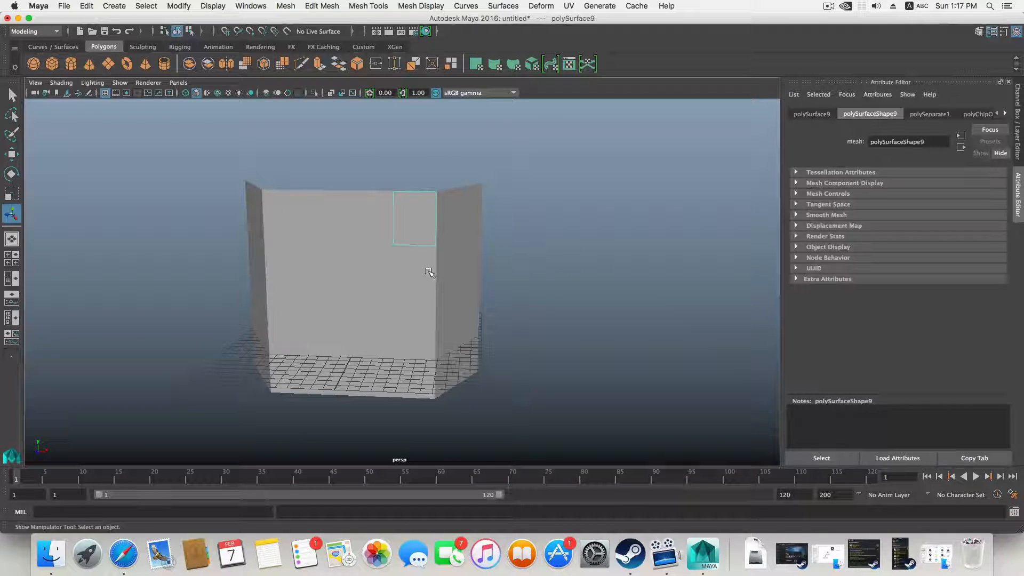
click(243, 216)
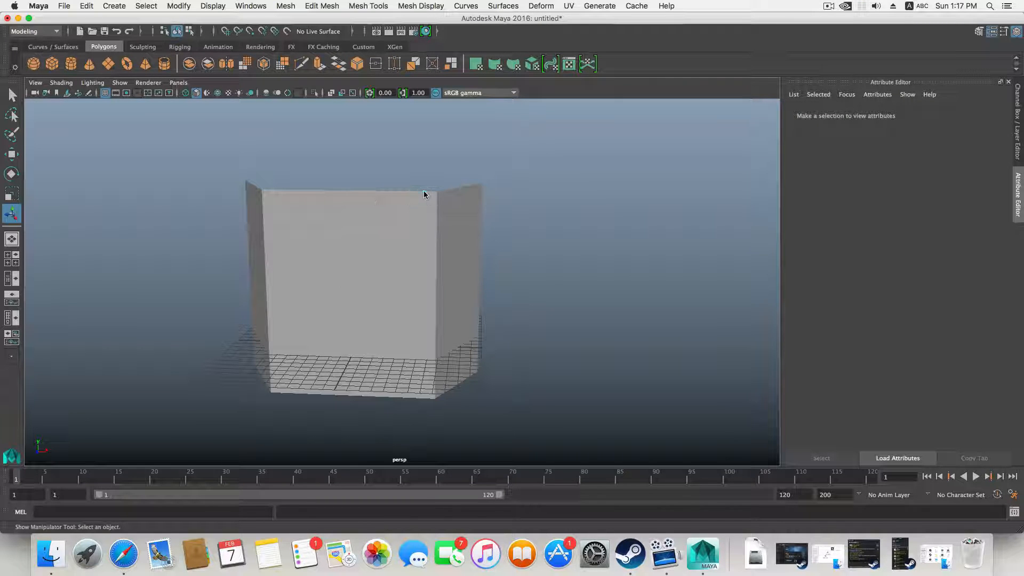
Extrude the frame grid object outward with a Local Translate Z of about 0.148.
click(433, 275)
alt+drag(437, 274, 392, 221)
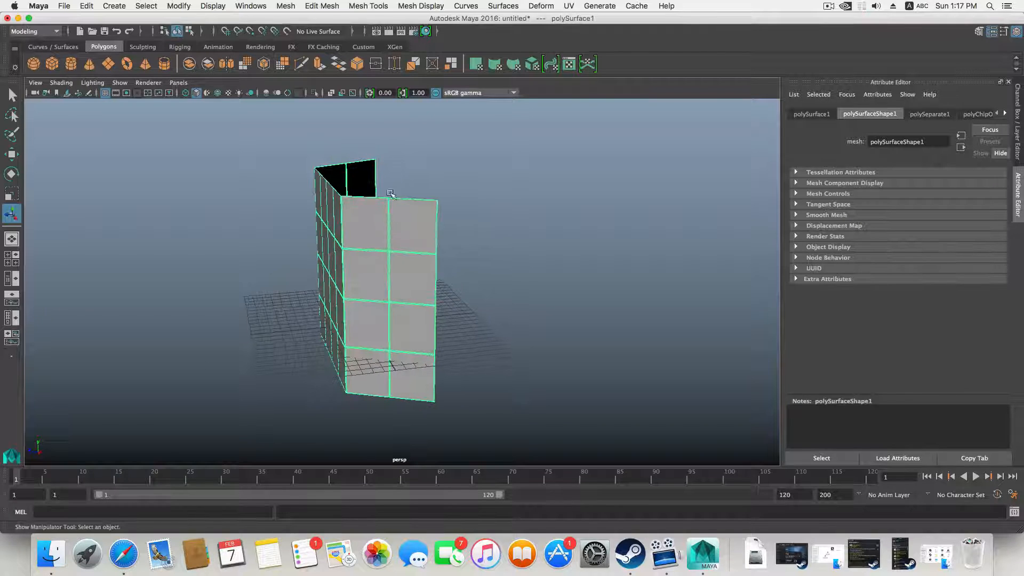
click(320, 65)
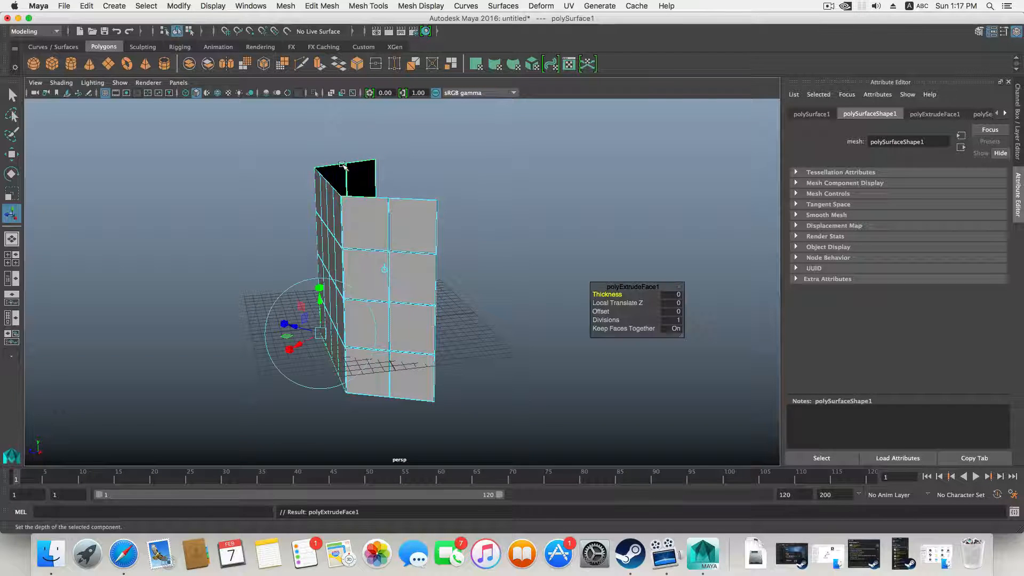
alt+middle_drag(307, 325, 397, 317)
alt+drag(398, 316, 326, 309)
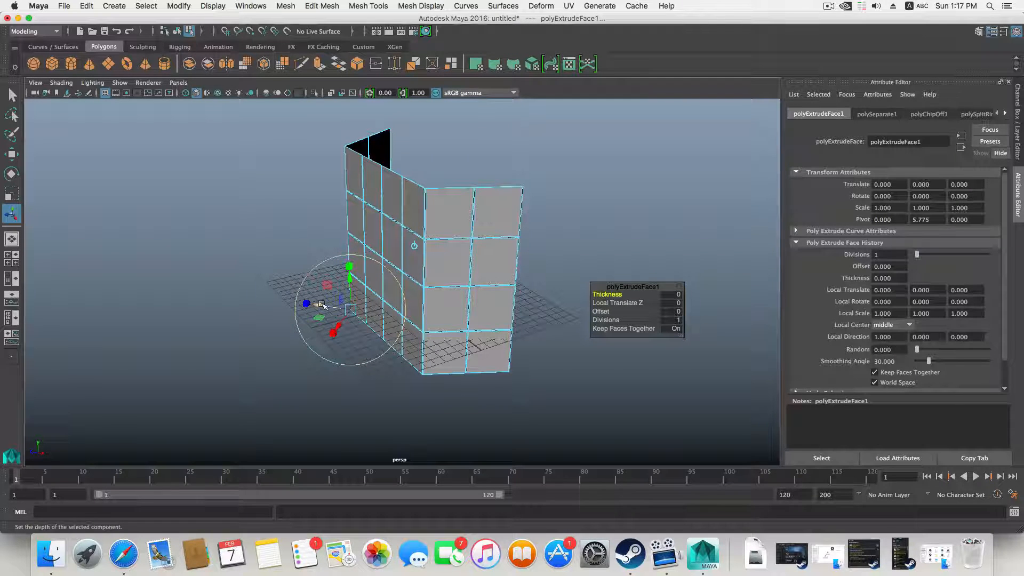
drag(320, 305, 320, 306)
scroll(351, 331, up, 8)
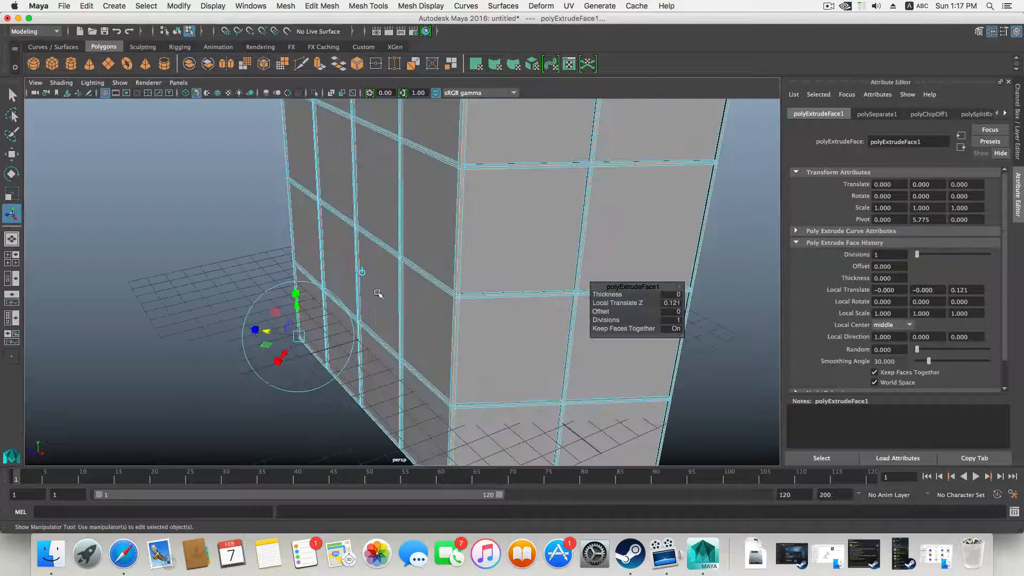
alt+middle_drag(375, 292, 346, 346)
mouse_move(347, 348)
alt+mouse_down()
mouse_move(322, 339)
mouse_move(341, 337)
alt+mouse_up()
drag(230, 342, 233, 343)
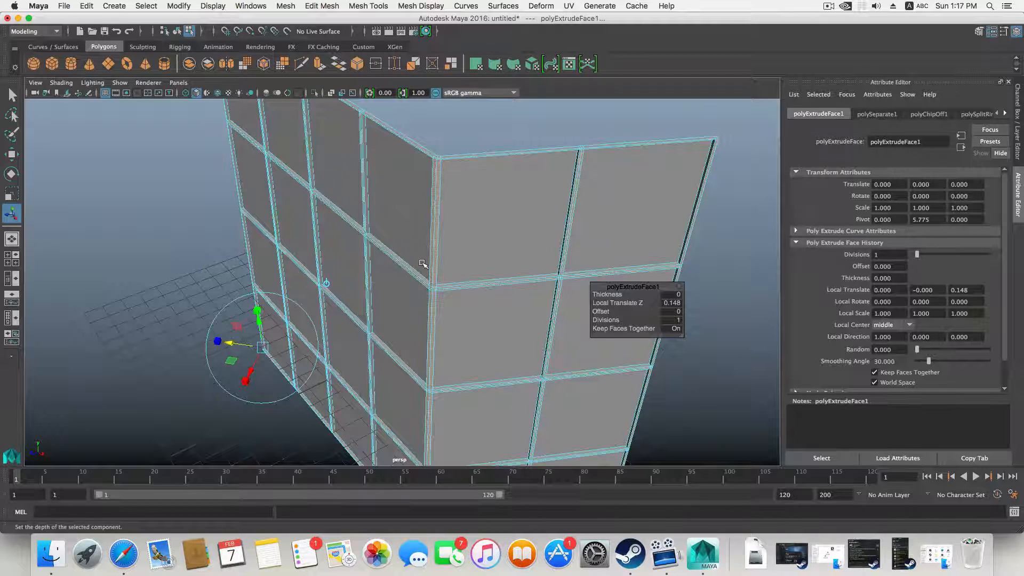
Return to object selection and select the separate pane objects in the right angled side wall.
key(F8)
scroll(448, 291, up, 2)
scroll(449, 291, down, 2)
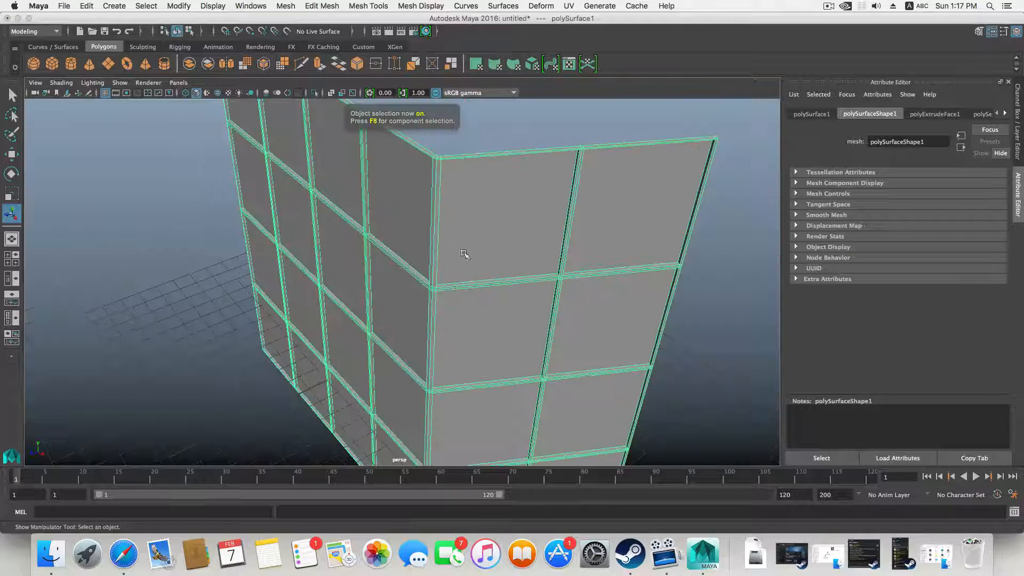
click(464, 253)
scroll(482, 261, down, 5)
shift+click(494, 254)
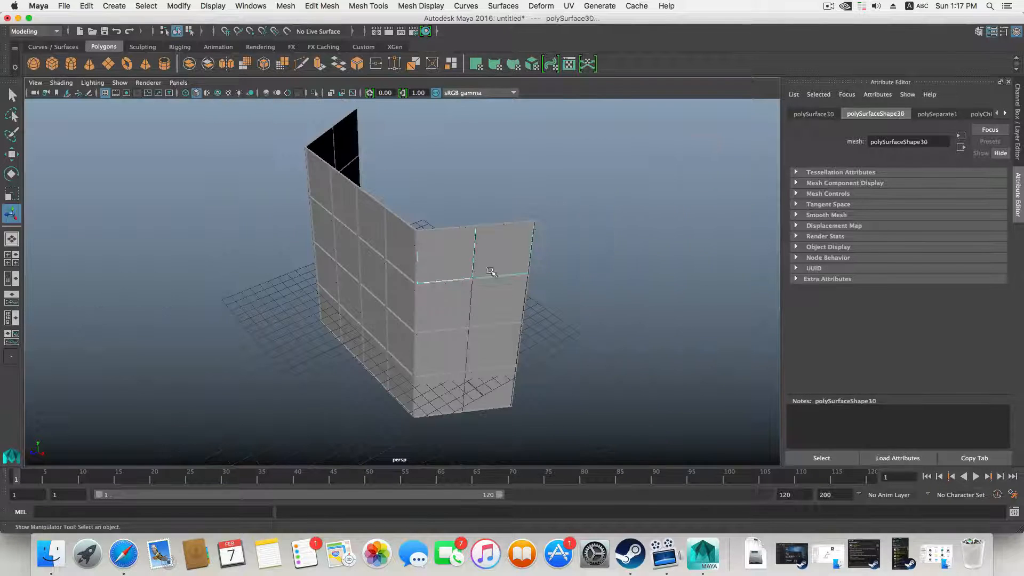
shift+click(479, 298)
shift+click(454, 300)
shift+click(454, 355)
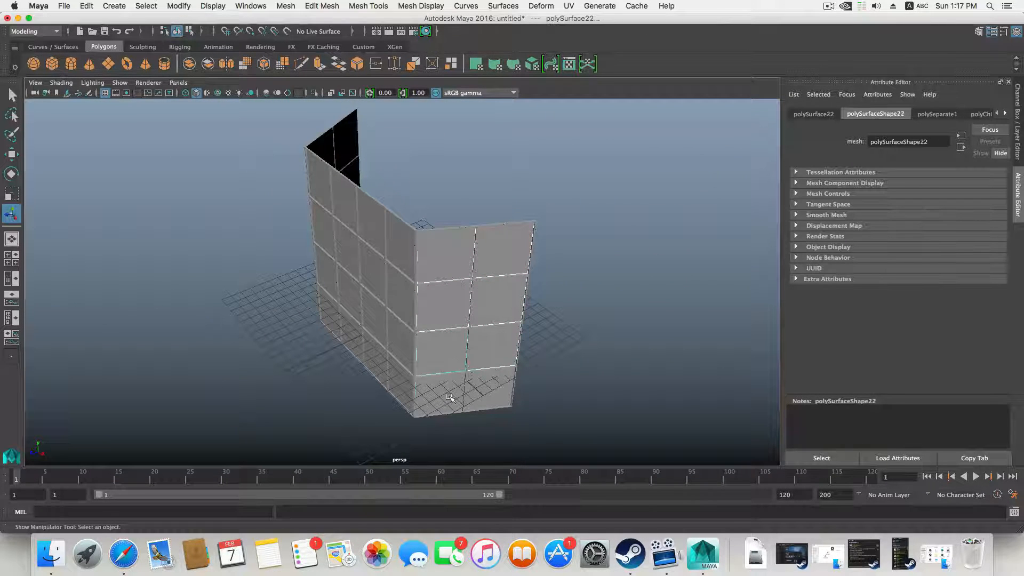
Add the front wall's pane objects to the selection, working column by column across the frame.
alt+drag(482, 393, 436, 352)
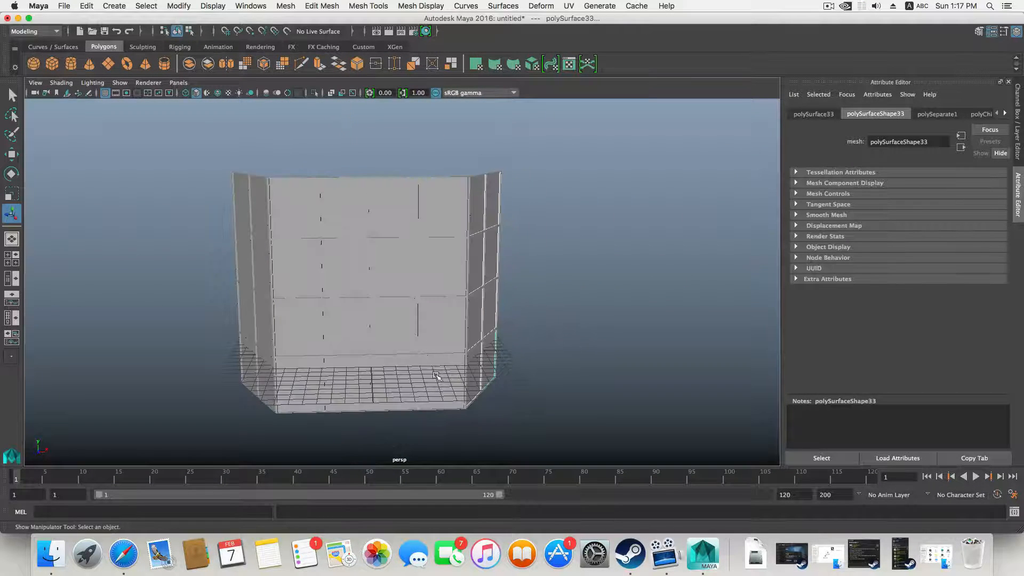
click(438, 283)
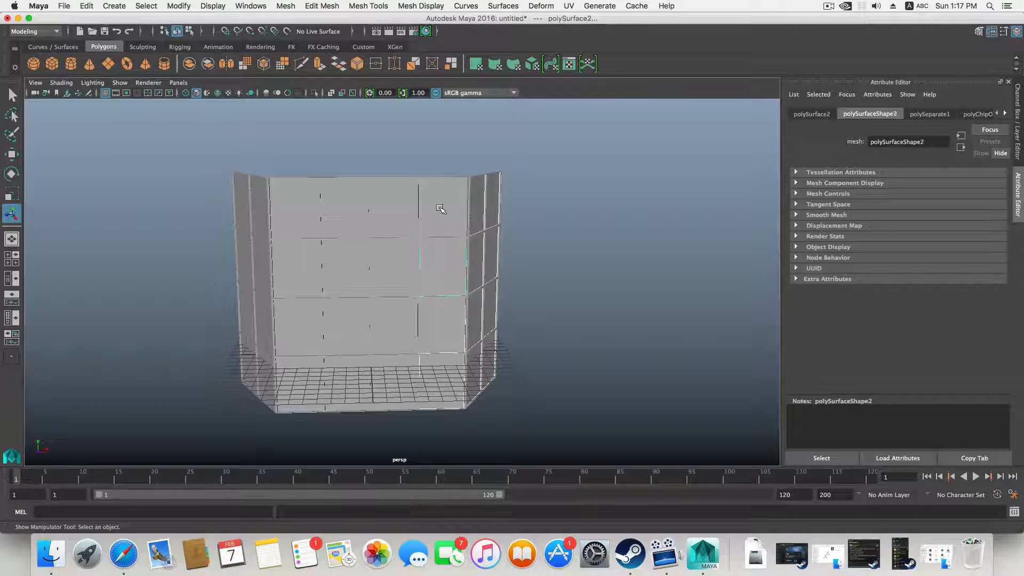
click(384, 213)
shift+click(386, 276)
shift+click(395, 328)
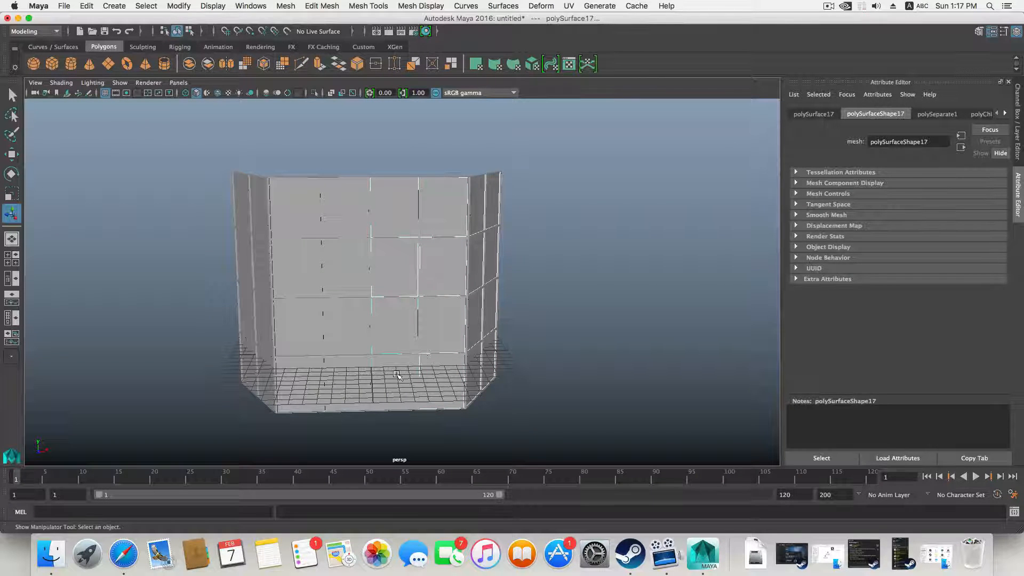
shift+click(399, 376)
shift+click(342, 275)
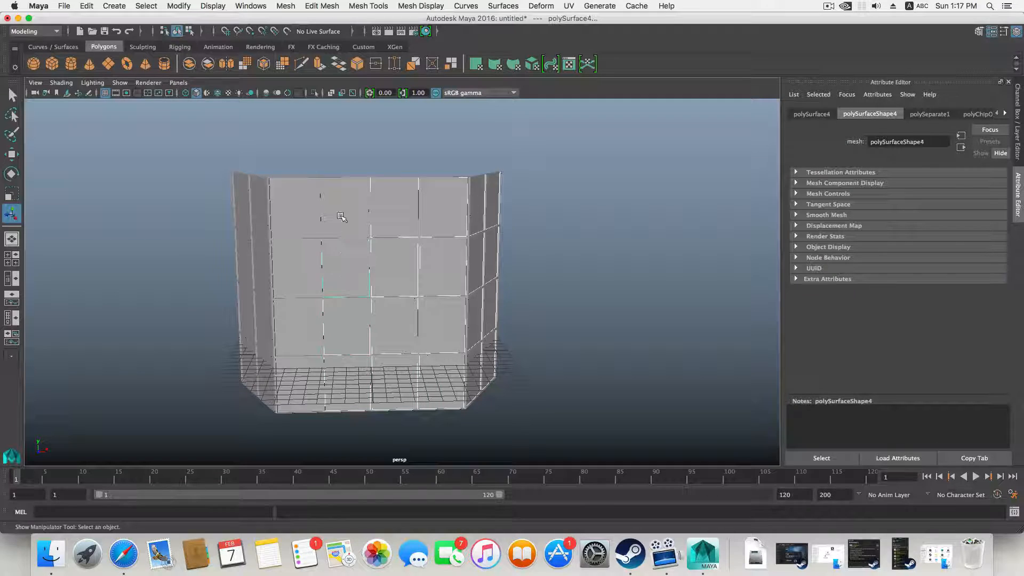
shift+click(343, 218)
shift+click(293, 267)
shift+click(300, 337)
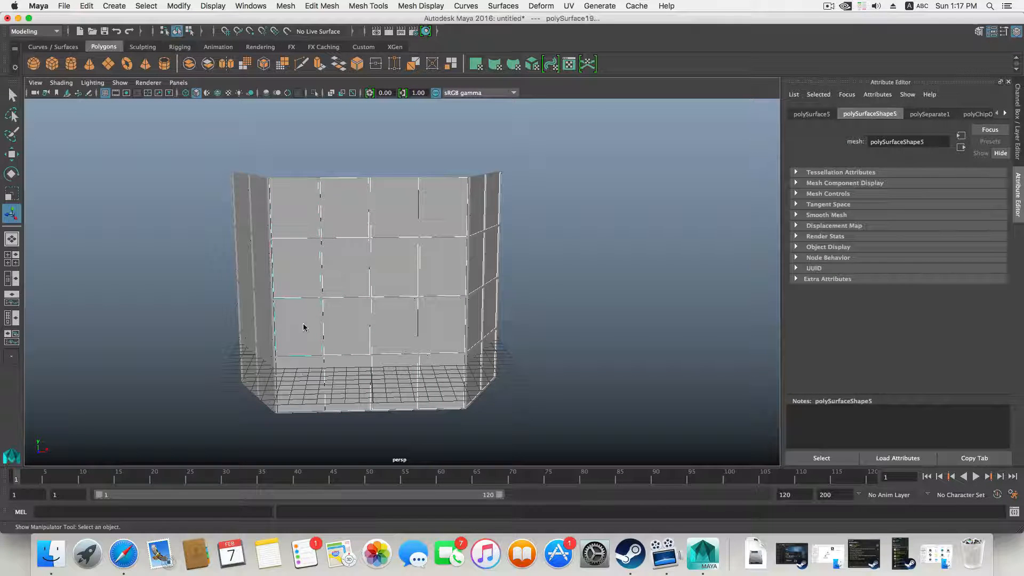
Add the left side wall's panes to the selection and combine all the selected panes into one mesh.
alt+drag(309, 397, 297, 392)
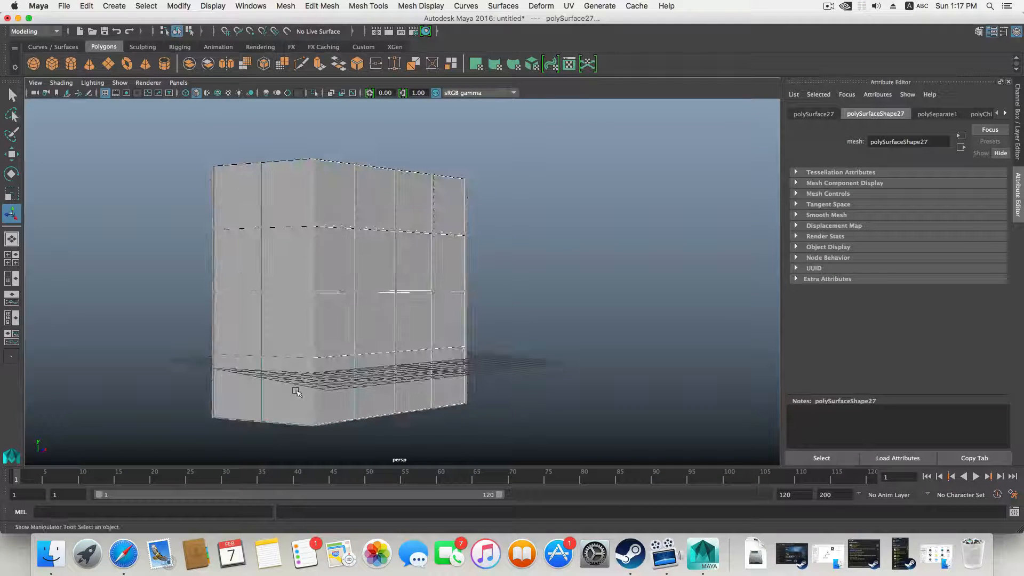
shift+click(290, 272)
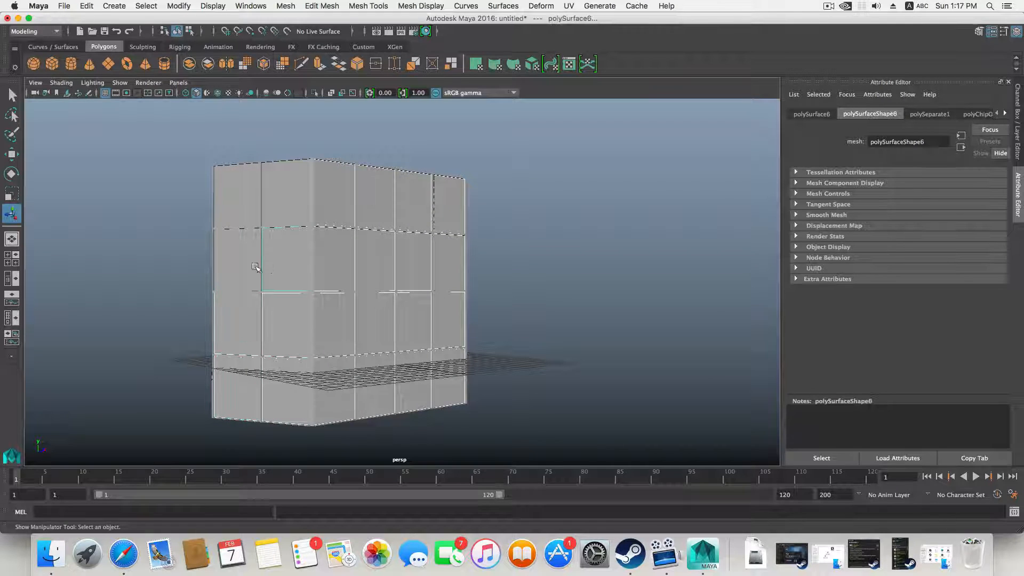
shift+click(240, 213)
alt+drag(384, 218, 301, 240)
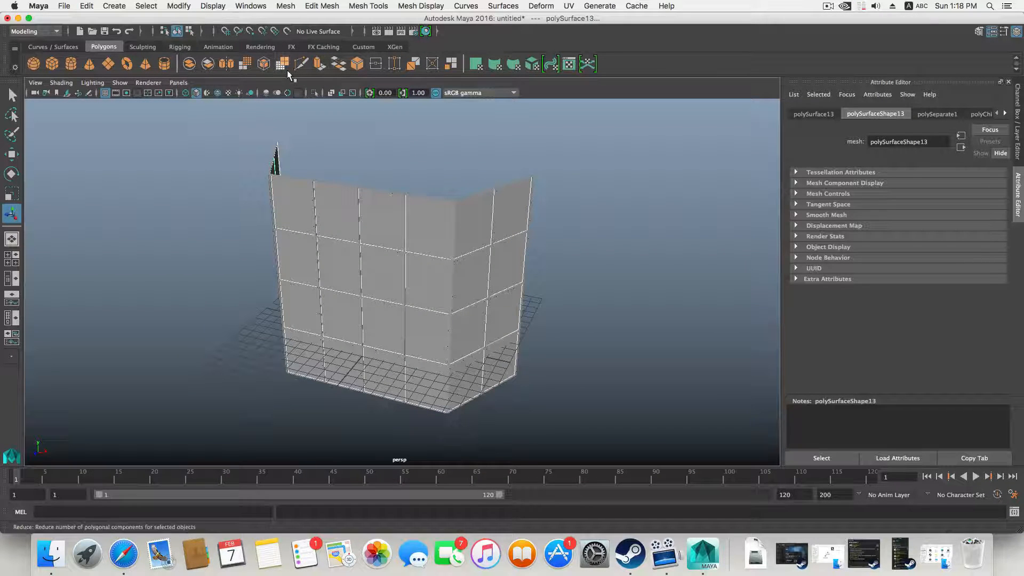
click(286, 5)
click(295, 45)
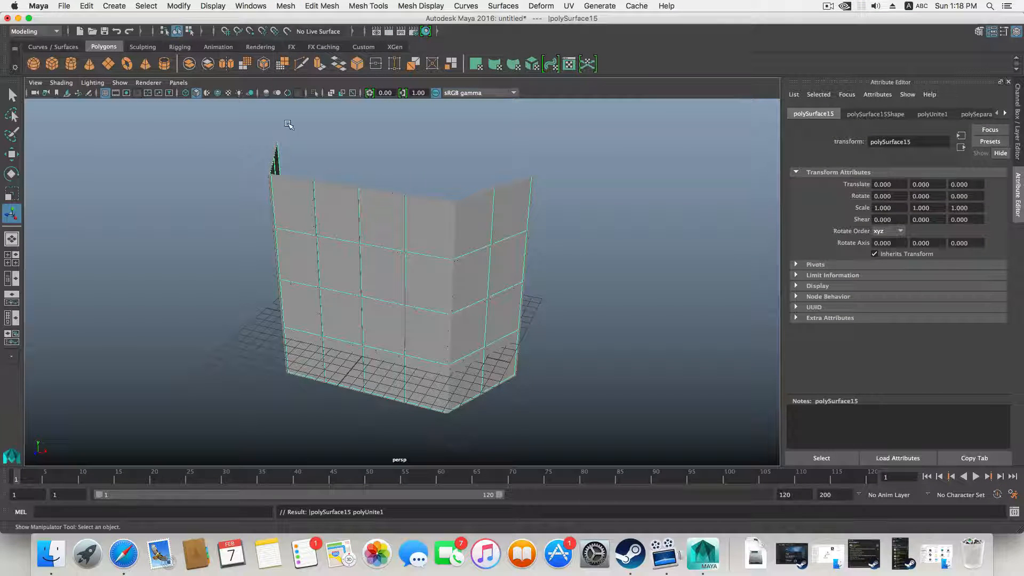
Extrude the combined pane mesh with a Local Translate Z of about 0.063 and return to object selection.
click(319, 63)
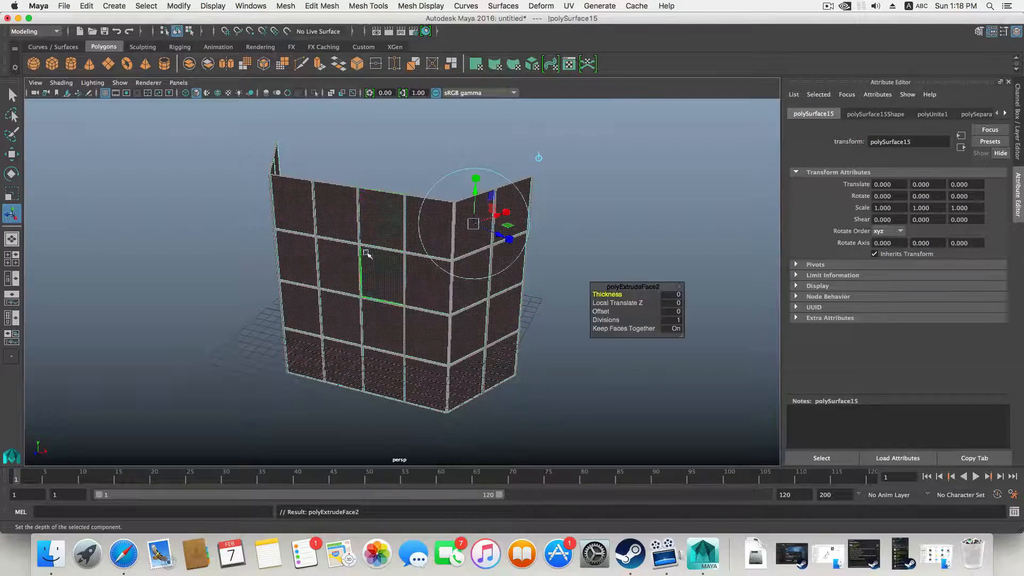
alt+drag(466, 241, 482, 236)
alt+right_drag(482, 236, 596, 265)
alt+middle_drag(565, 234, 423, 298)
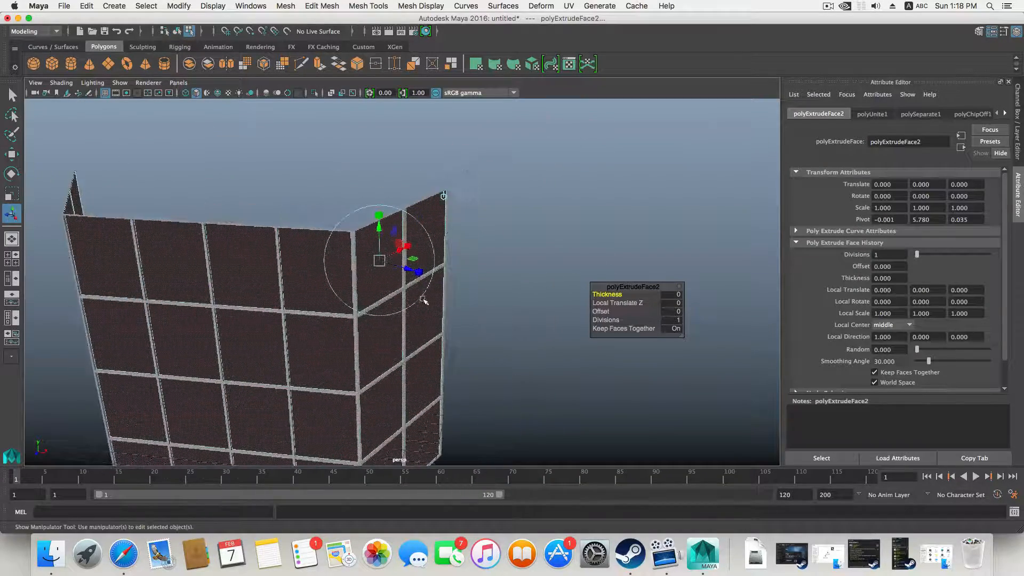
scroll(424, 297, up, 6)
alt+drag(400, 288, 419, 287)
alt+right_drag(409, 286, 508, 308)
drag(415, 228, 418, 229)
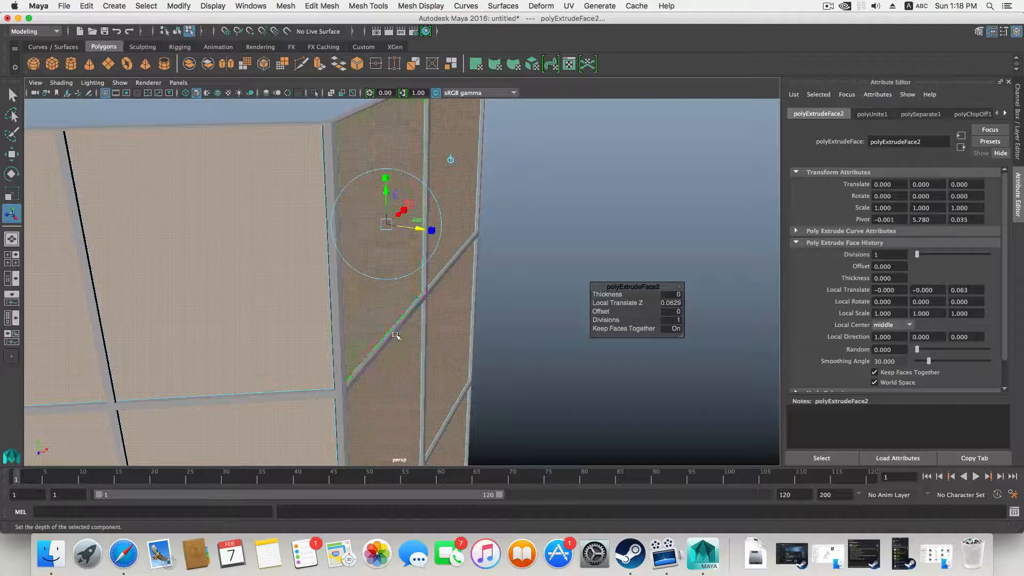
key(F8)
scroll(414, 332, down, 10)
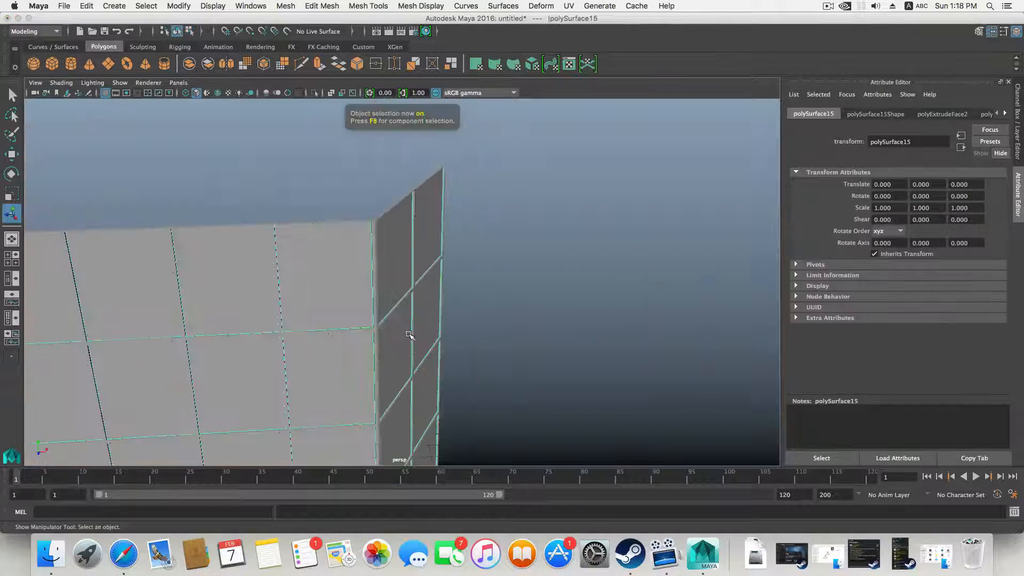
Select the frame grid object and switch it to face selection near the underside of a side wall.
alt+drag(508, 335, 423, 302)
alt+right_drag(423, 302, 583, 357)
alt+drag(583, 357, 466, 329)
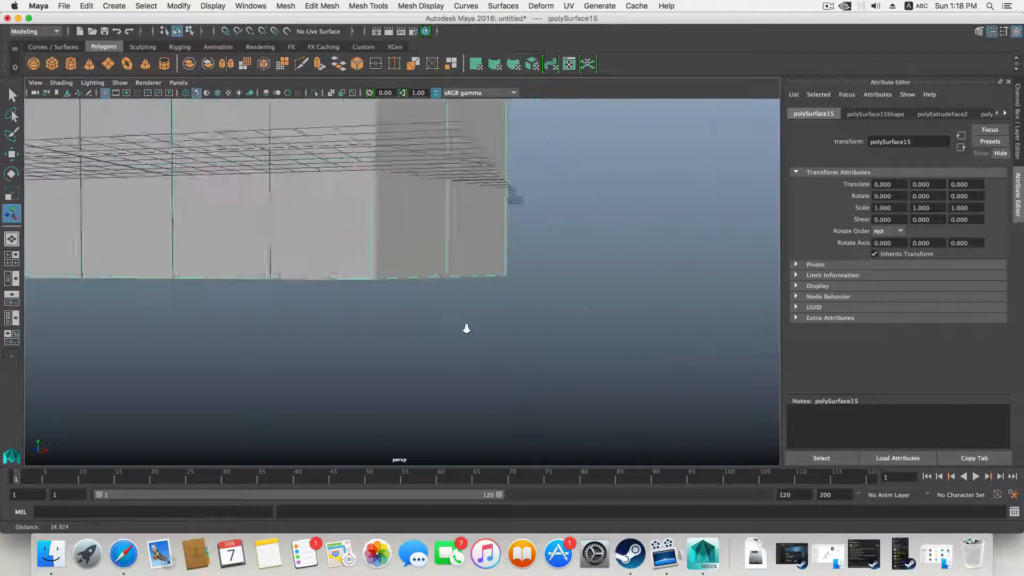
alt+right_drag(467, 329, 677, 366)
alt+drag(677, 366, 602, 351)
click(605, 279)
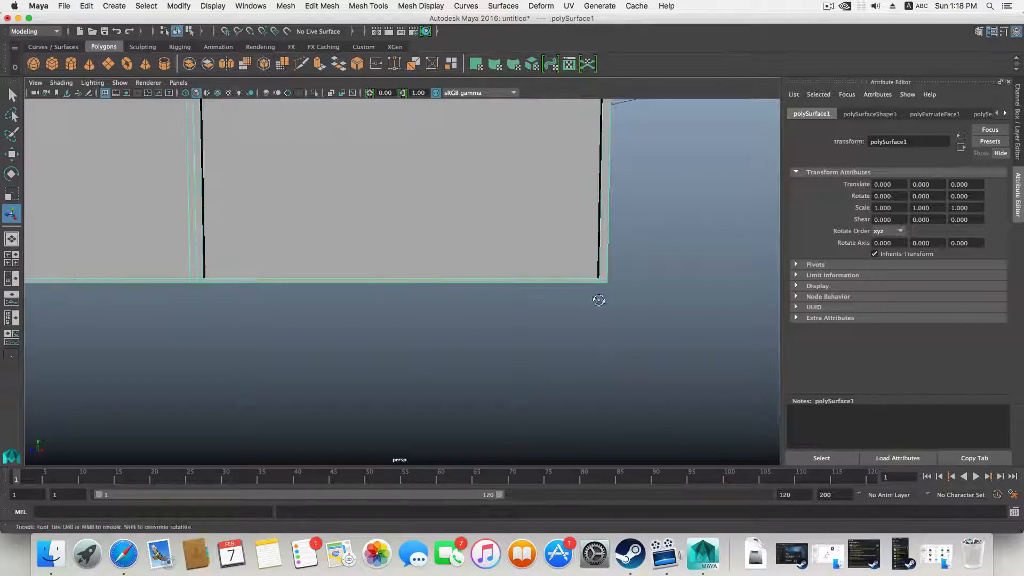
alt+drag(599, 299, 462, 290)
alt+middle_drag(555, 335, 608, 347)
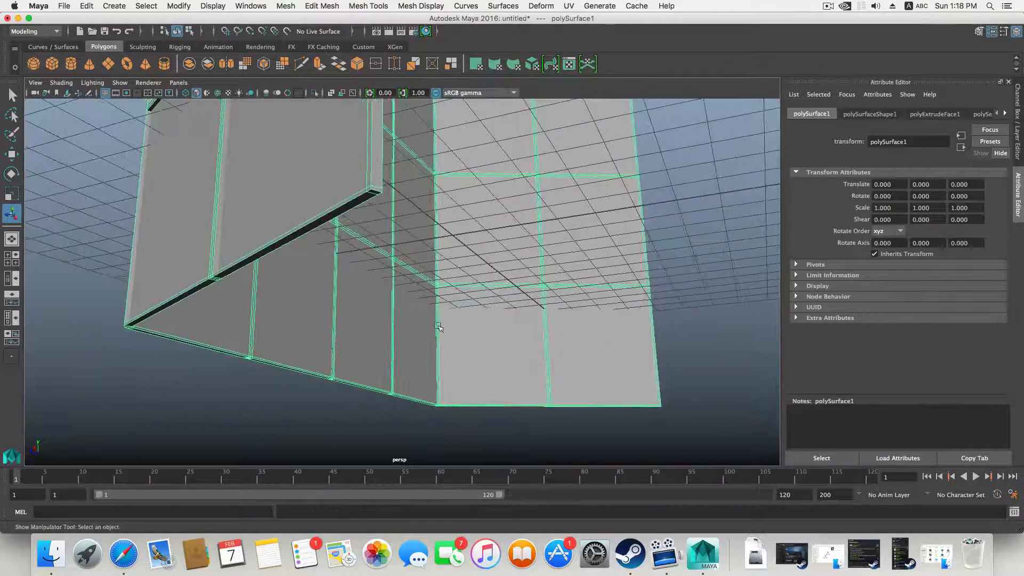
alt+middle_drag(439, 327, 488, 346)
alt+drag(488, 346, 359, 250)
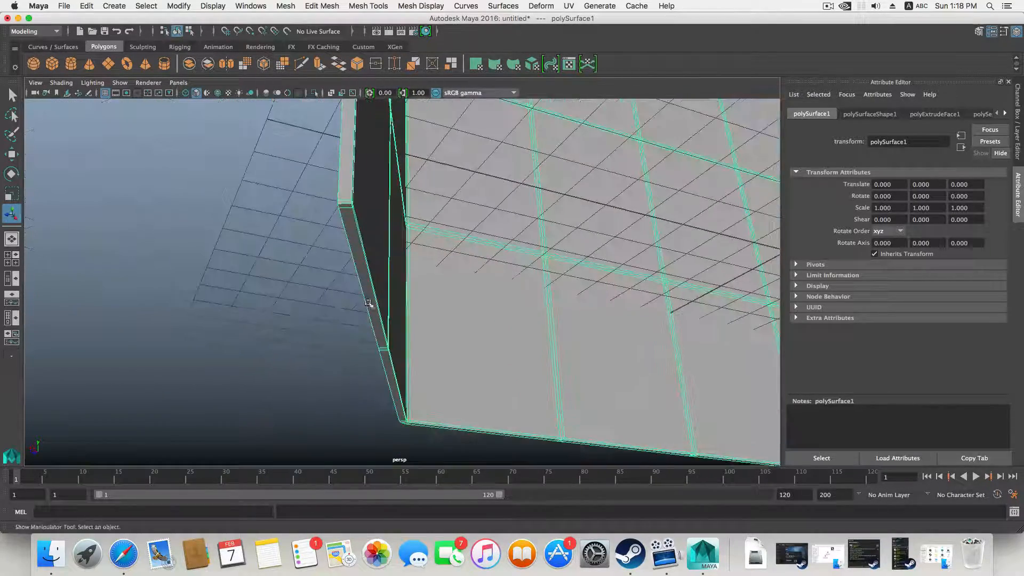
right_click(359, 249)
click(367, 279)
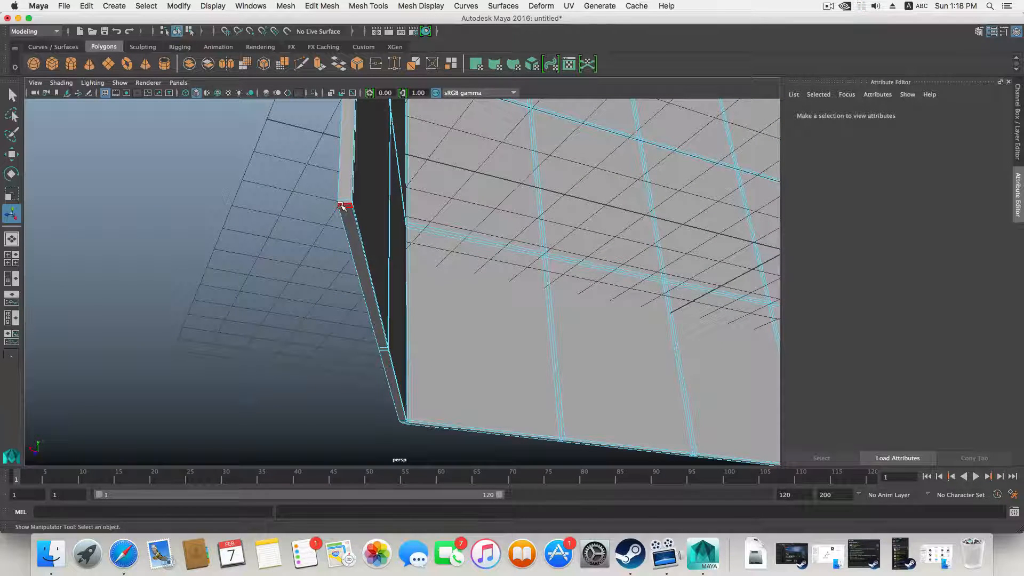
Select the frame's bottom faces along the first side wall, around its corner and into the front wall.
click(341, 206)
shift+click(348, 224)
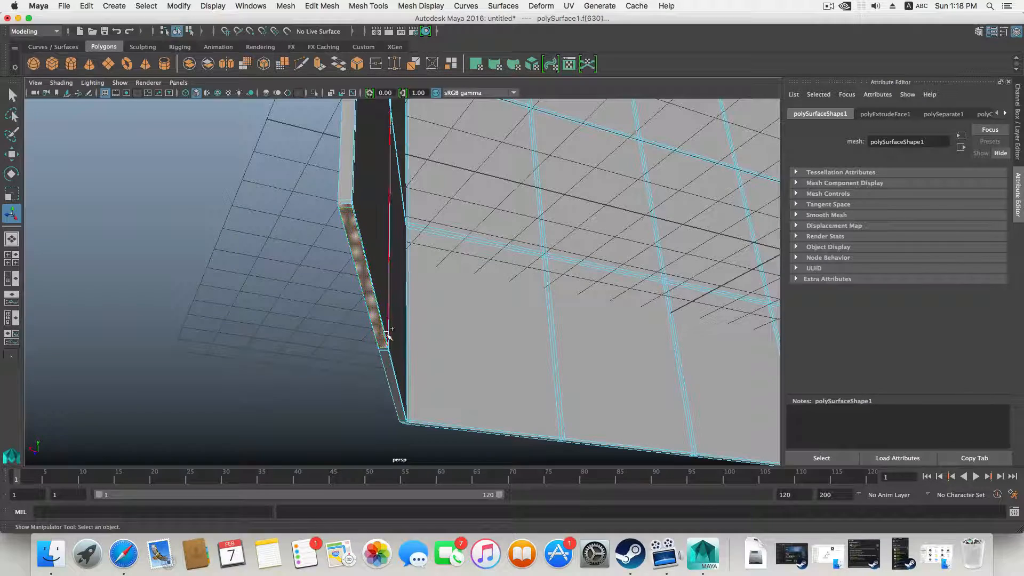
alt+drag(373, 308, 393, 239)
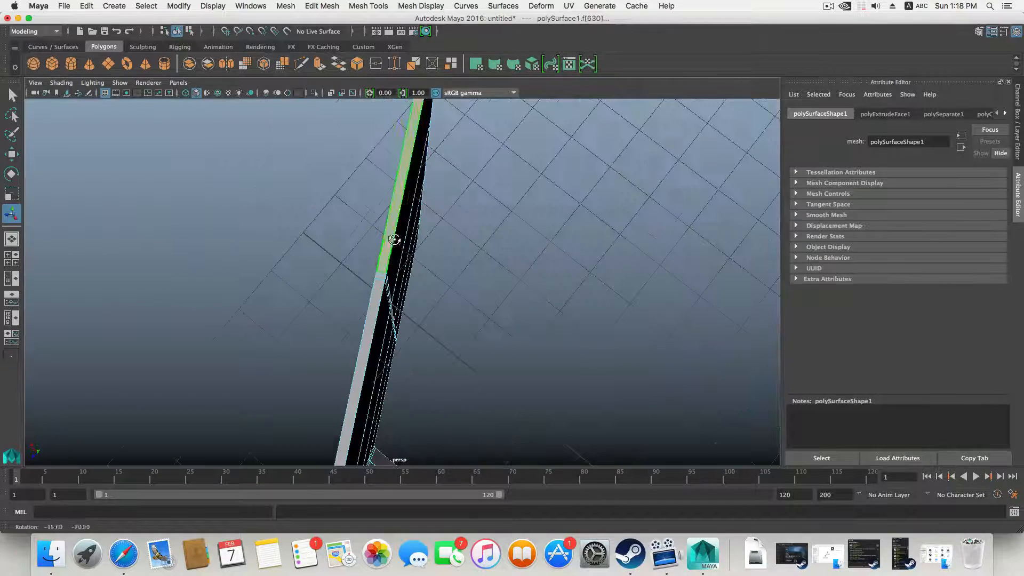
shift+click(380, 277)
alt+drag(378, 275, 372, 254)
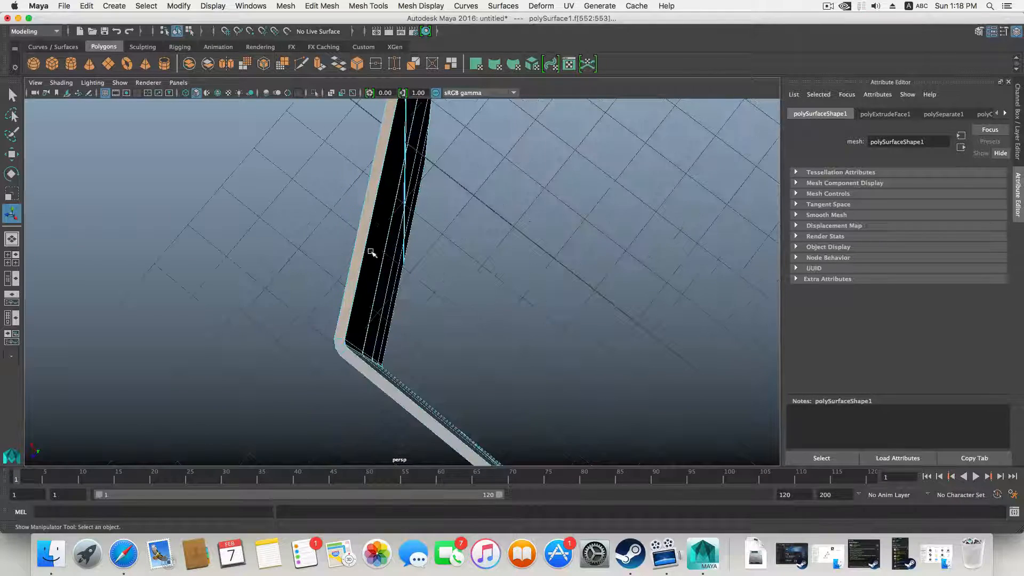
shift+click(340, 340)
shift+click(342, 349)
shift+click(350, 358)
alt+middle_drag(446, 393, 245, 244)
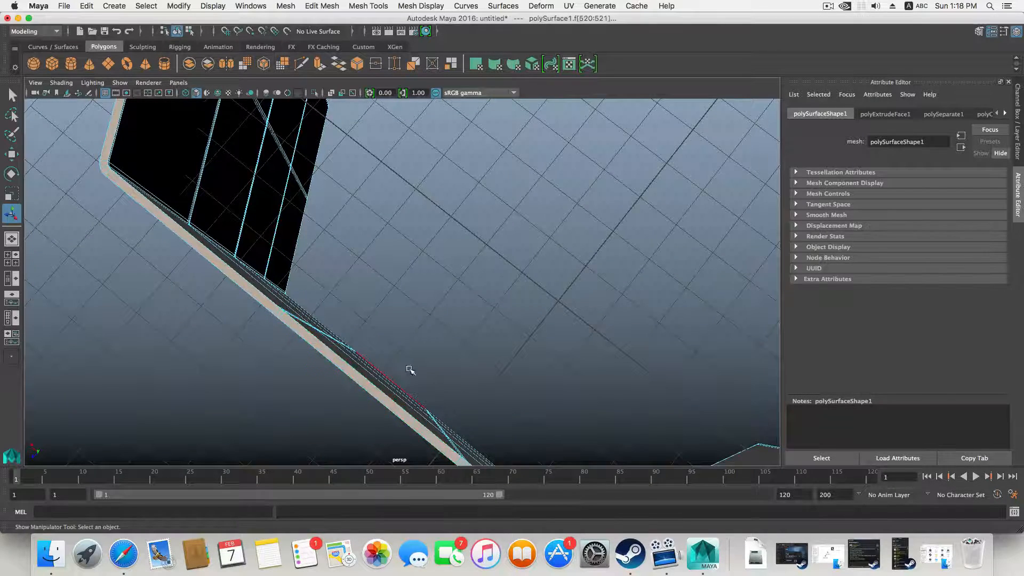
alt+middle_drag(411, 371, 178, 183)
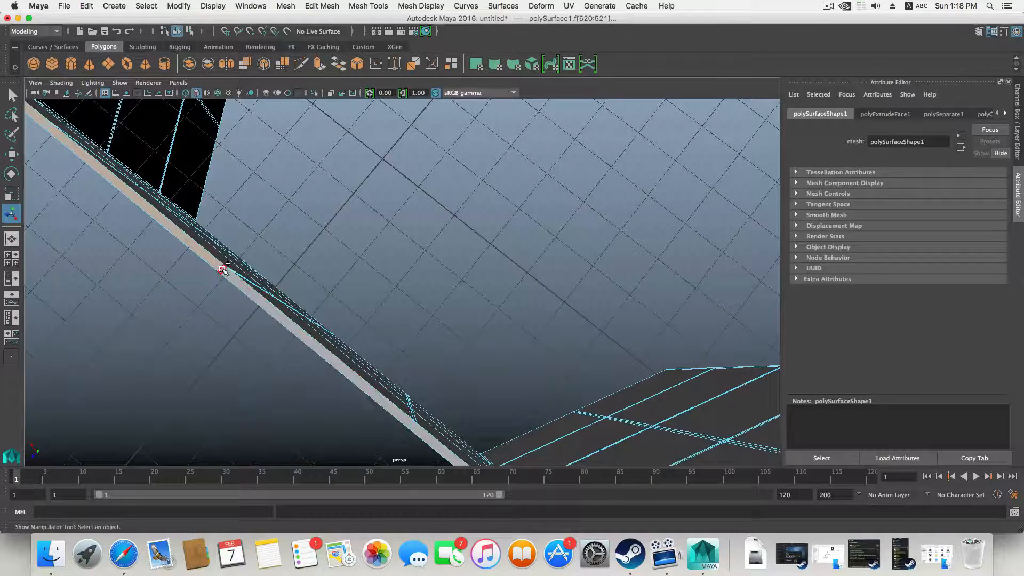
Add the remaining bottom faces of the front wall, second corner and other side wall to the selection.
shift+click(229, 278)
alt+middle_drag(339, 345, 198, 240)
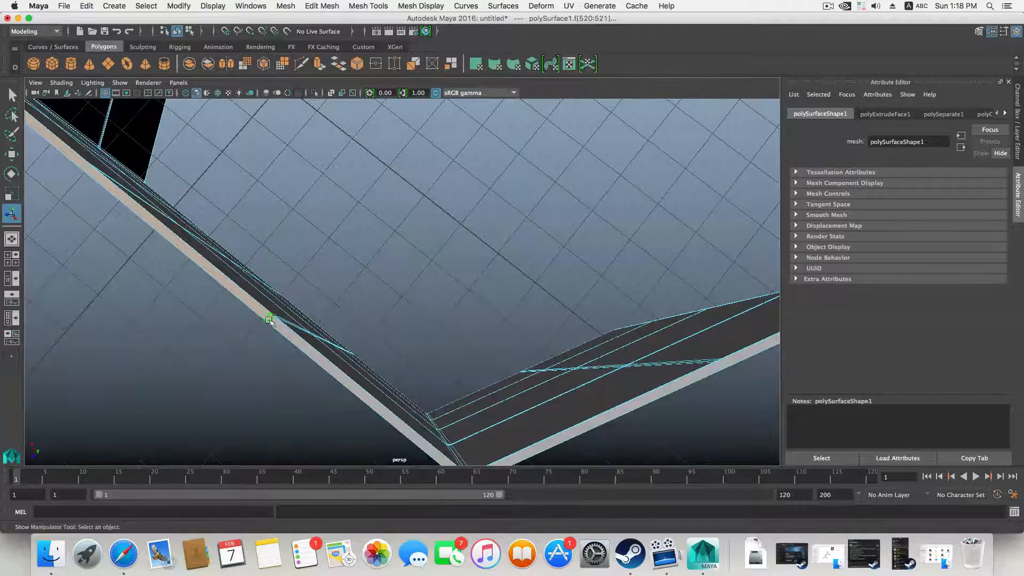
shift+click(290, 337)
alt+middle_drag(406, 433, 292, 335)
shift+click(322, 354)
shift+click(327, 351)
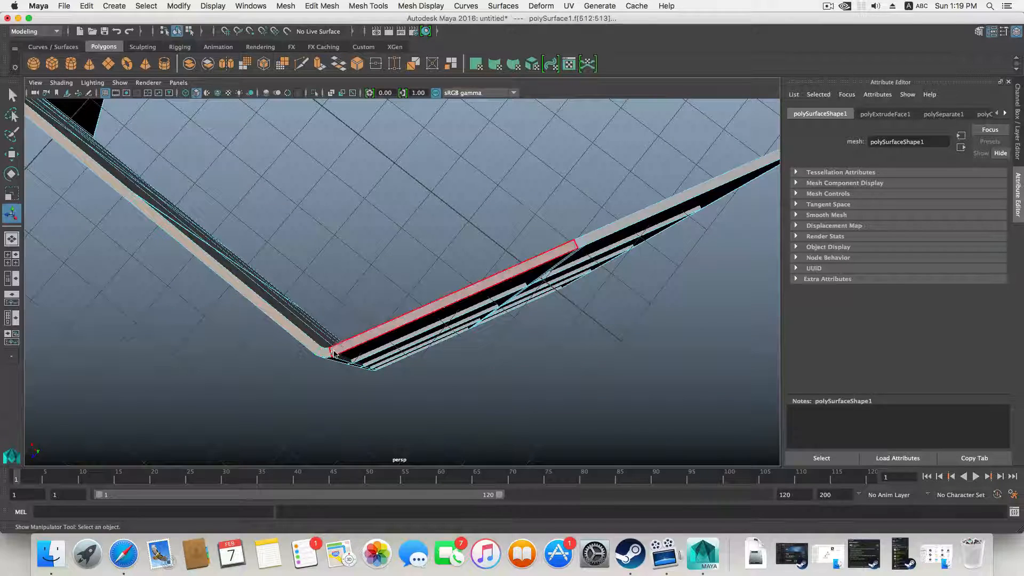
shift+click(336, 349)
alt+middle_drag(470, 320, 229, 372)
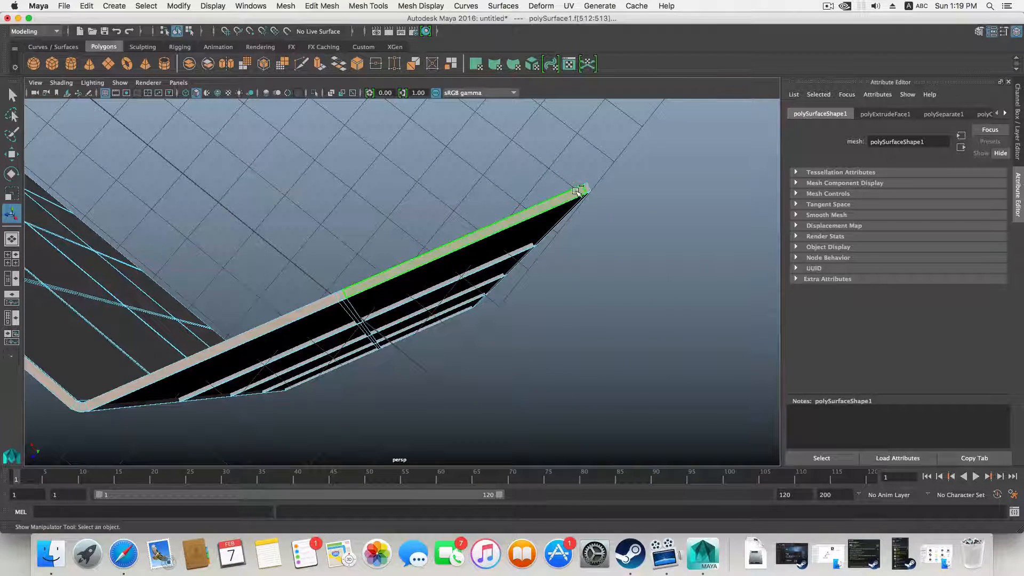
alt+drag(557, 193, 301, 289)
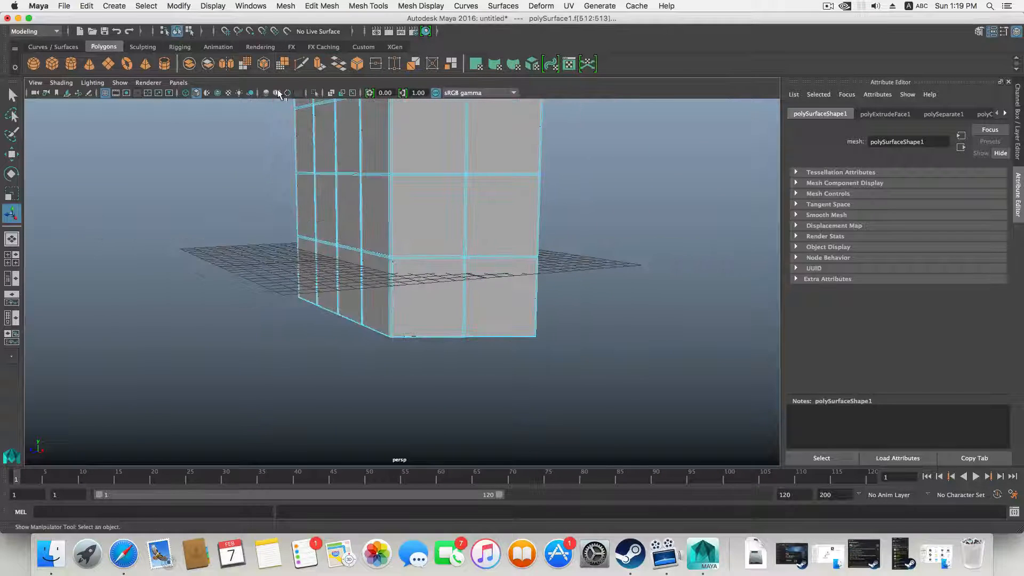
Extrude the frame's selected bottom faces and move them straight down by about 6.29 units.
click(318, 65)
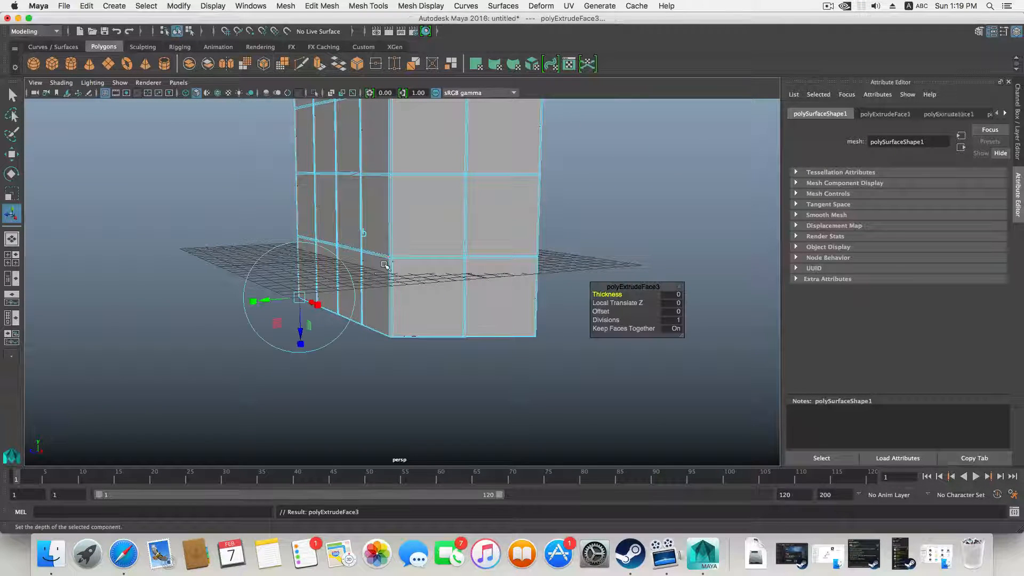
key(w)
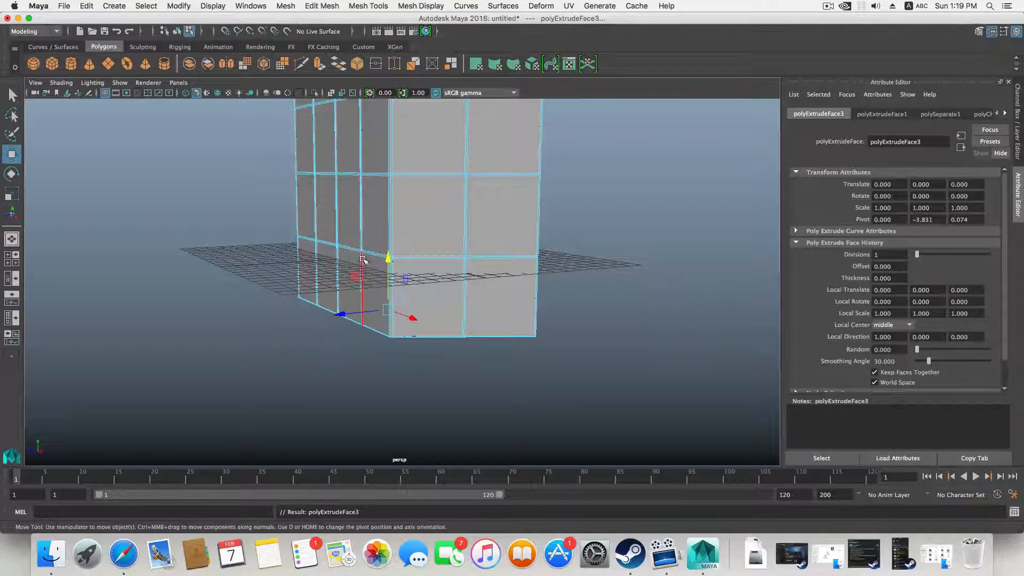
drag(388, 260, 386, 346)
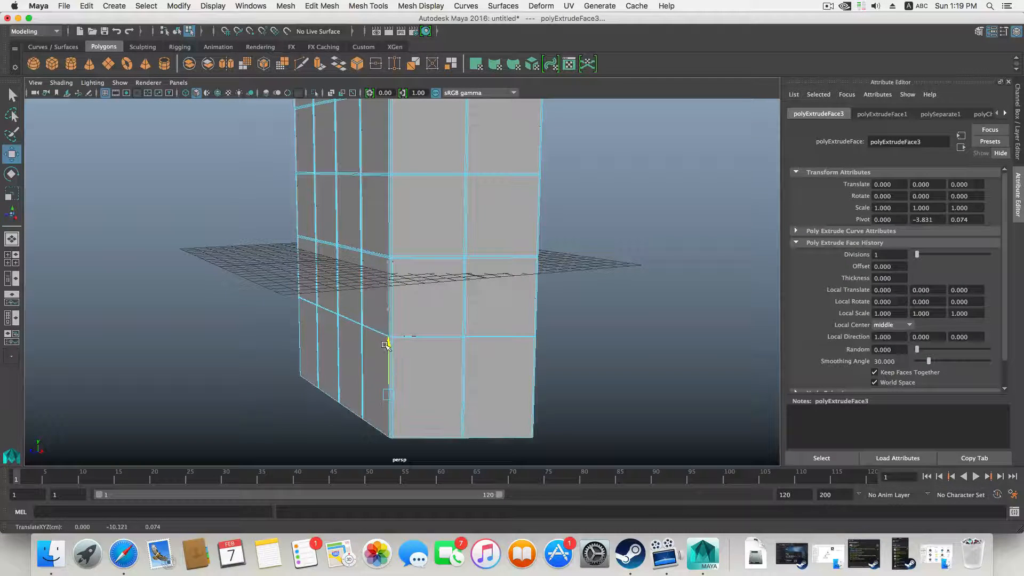
Switch to Safari to check the bookshop photo, close its window and examine the underside of the extended frame.
click(123, 553)
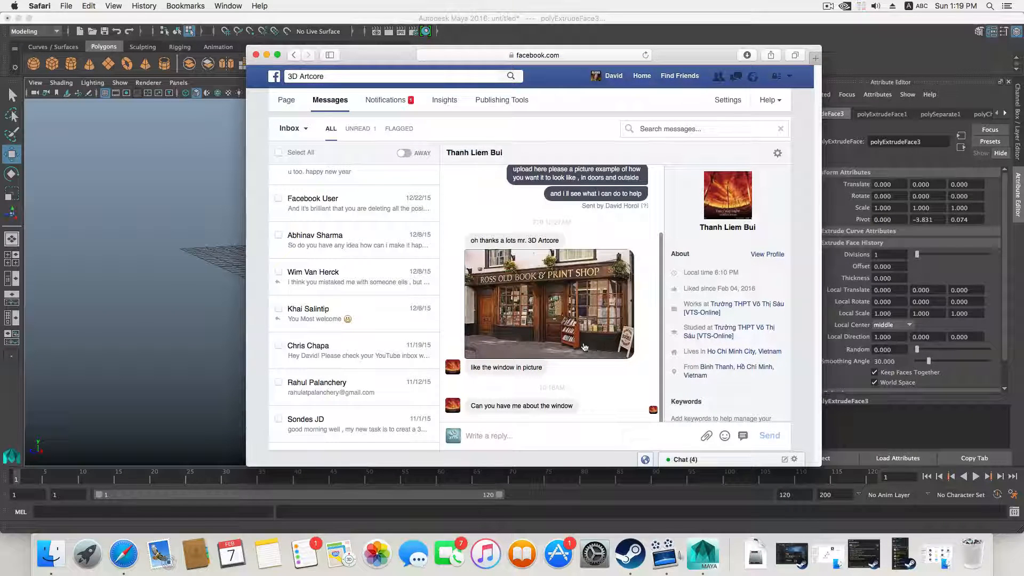
click(255, 55)
alt+drag(393, 322, 368, 234)
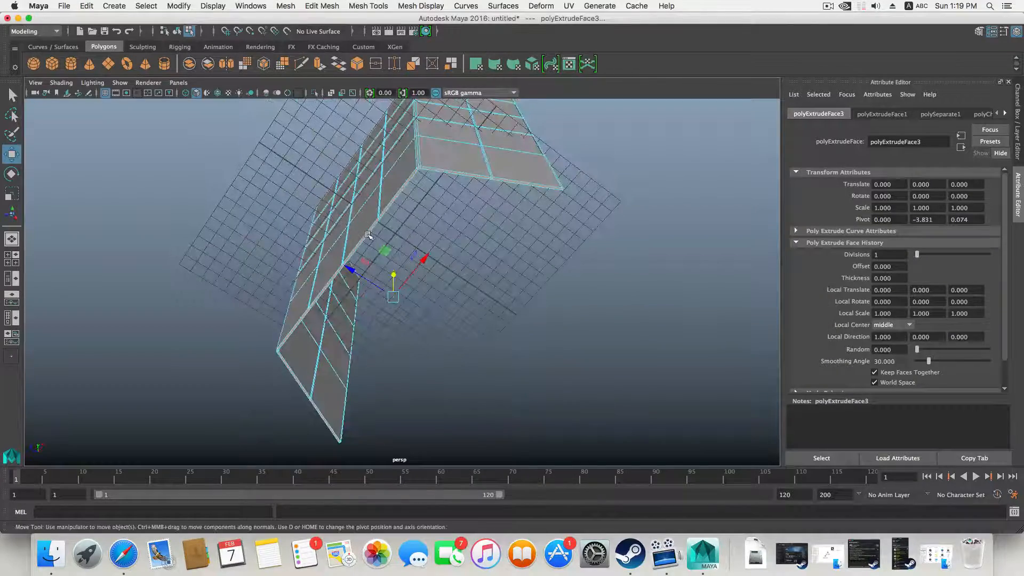
alt+right_drag(368, 235, 415, 342)
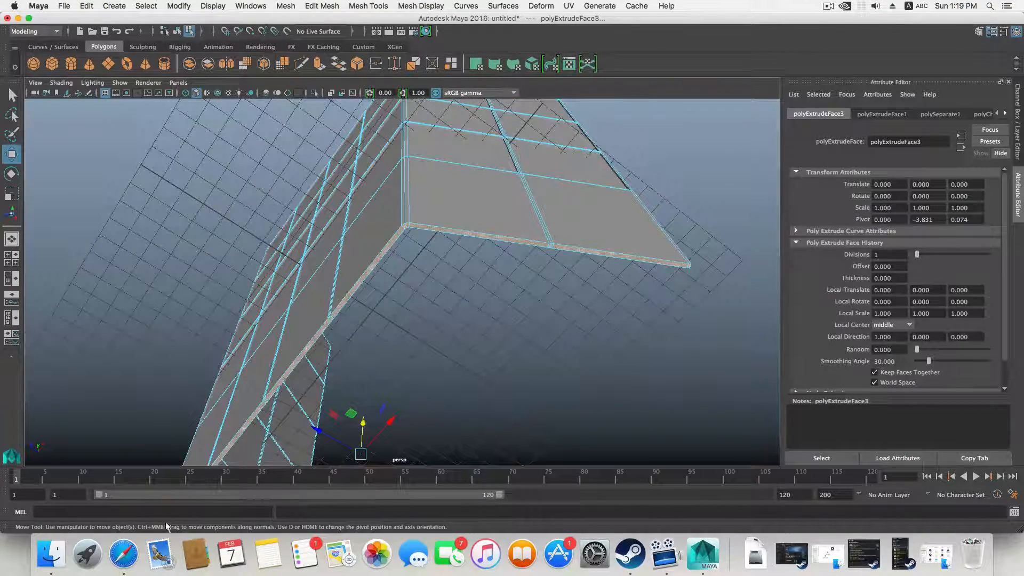
Reopen facebook.com in Safari, view the bookshop photo enlarged from the 3D Artcore page's messages, and minimize the window.
click(123, 555)
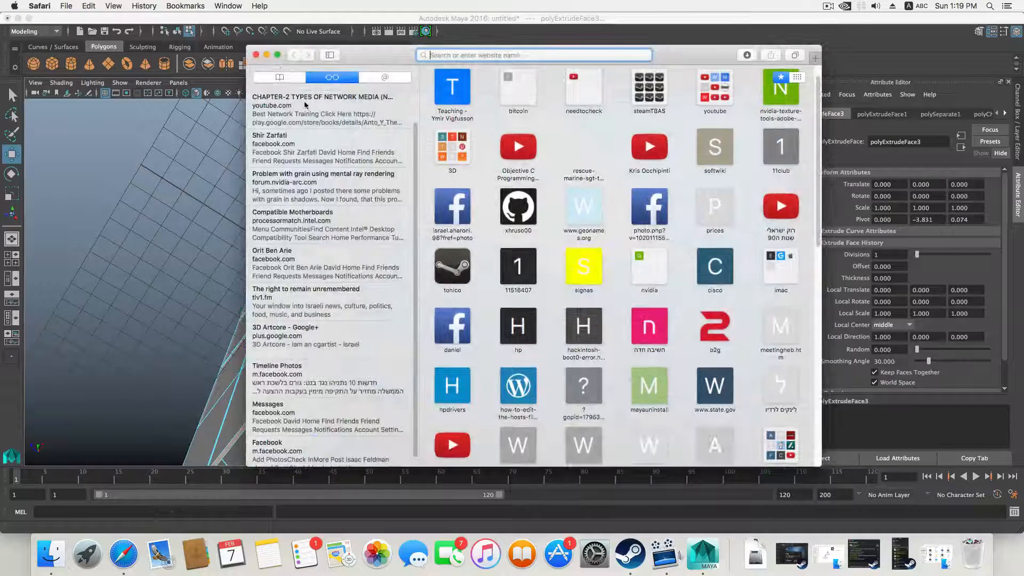
text(facebook.com)
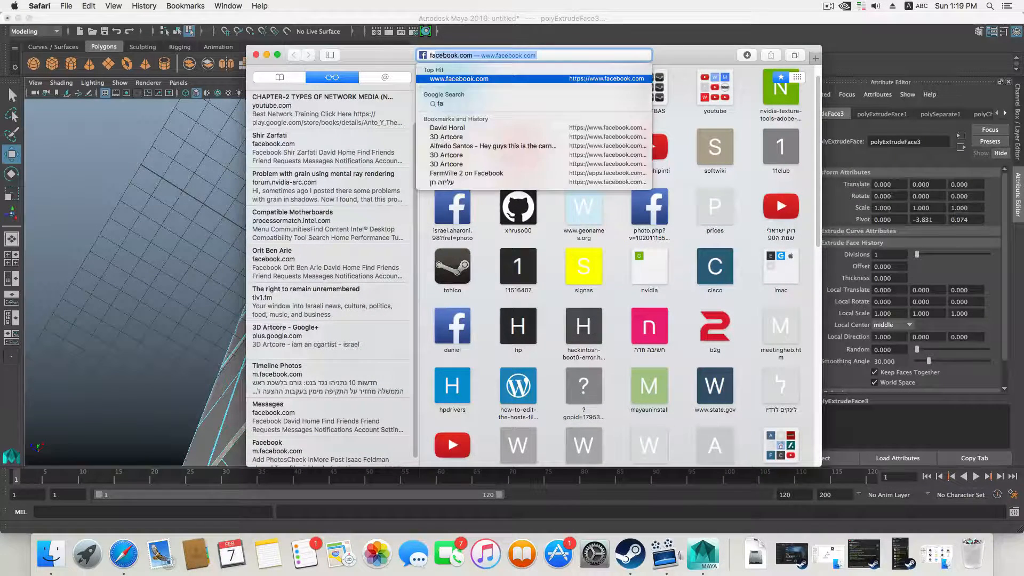
key(Return)
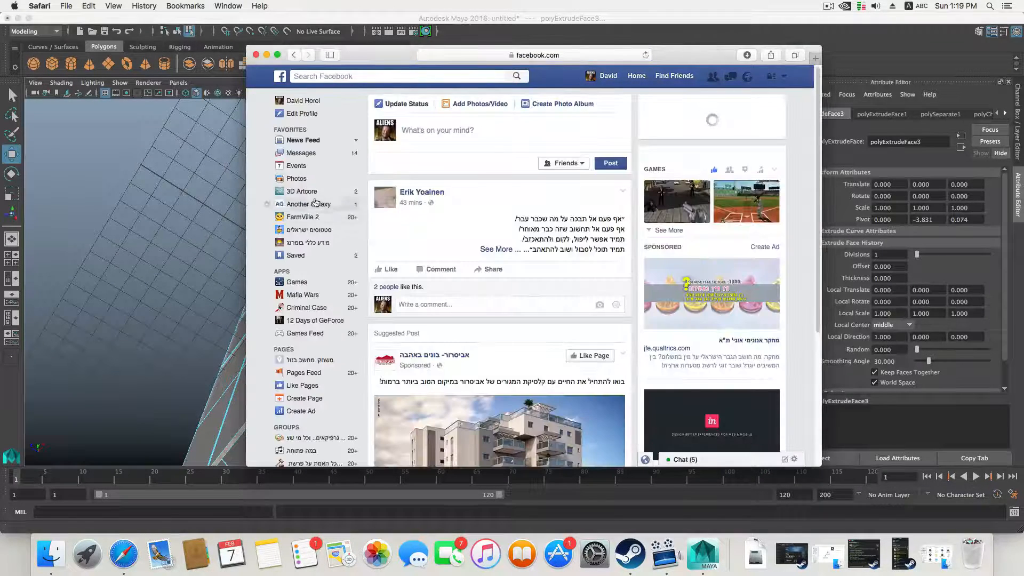
click(676, 121)
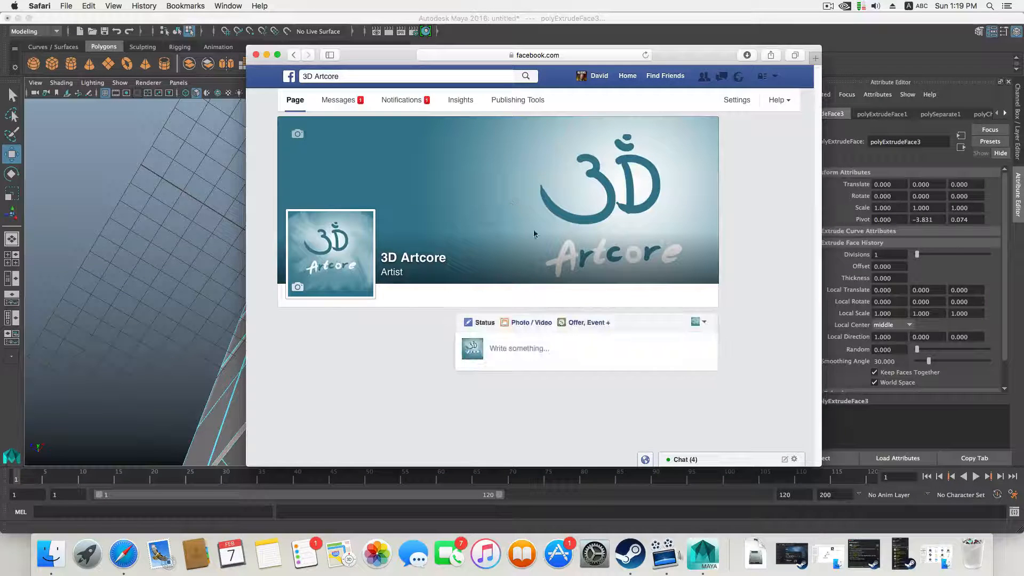
click(721, 76)
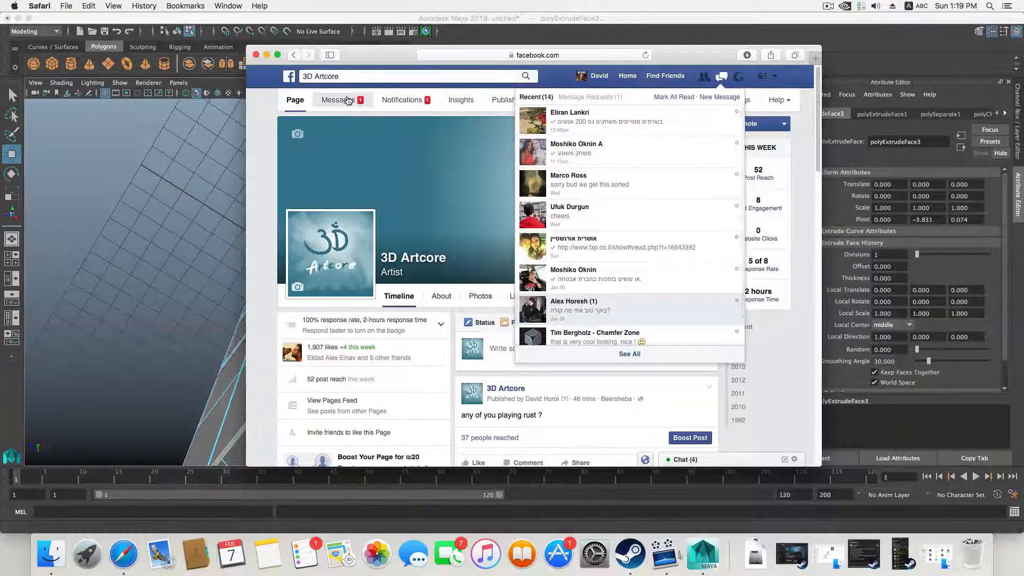
click(606, 258)
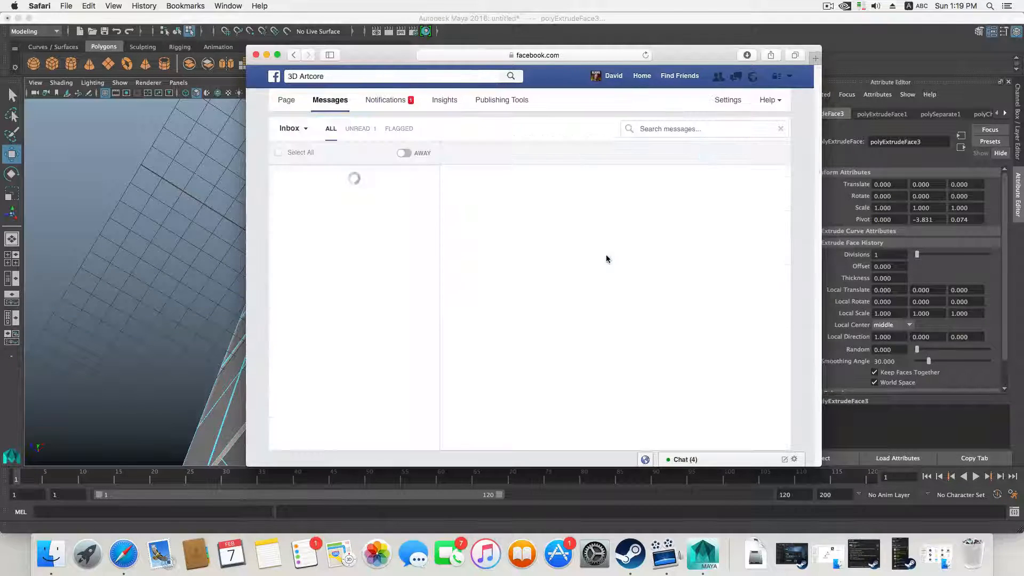
click(530, 359)
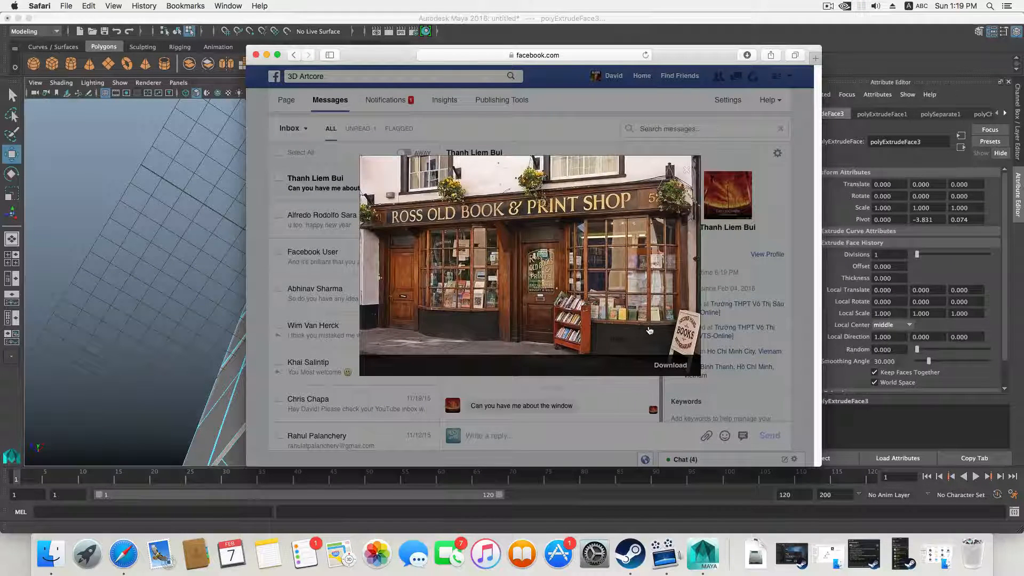
click(268, 55)
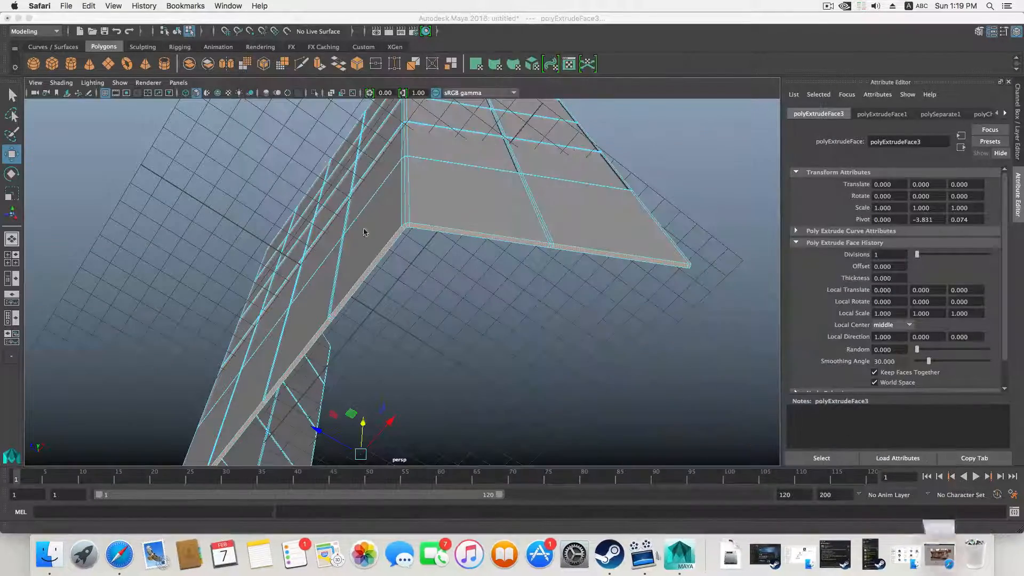
Undo the last downward move of the bottom faces and duplicate the selected bottom faces as a separate strip.
alt+drag(320, 240, 412, 268)
key(z)
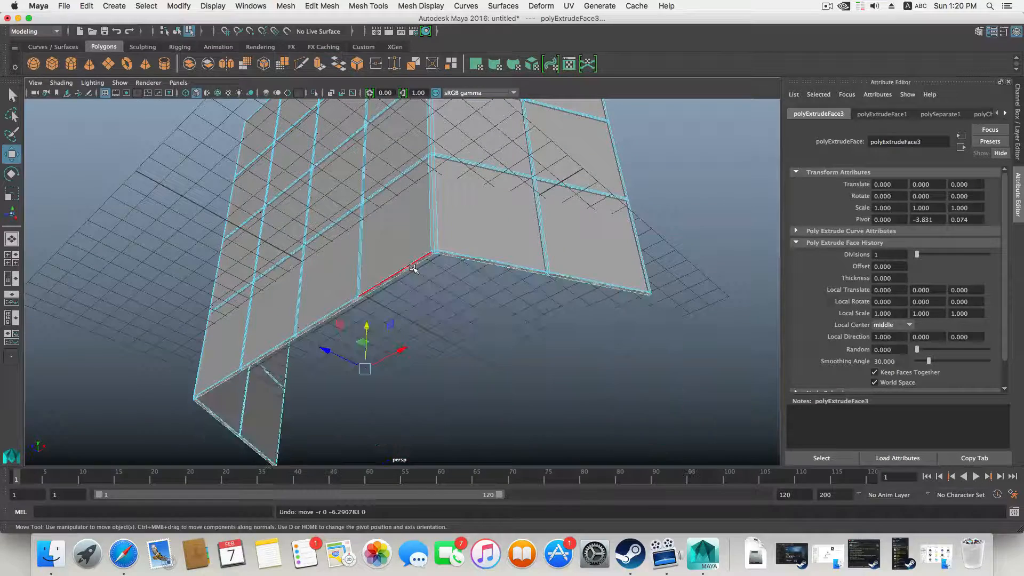
alt+right_drag(423, 266, 457, 288)
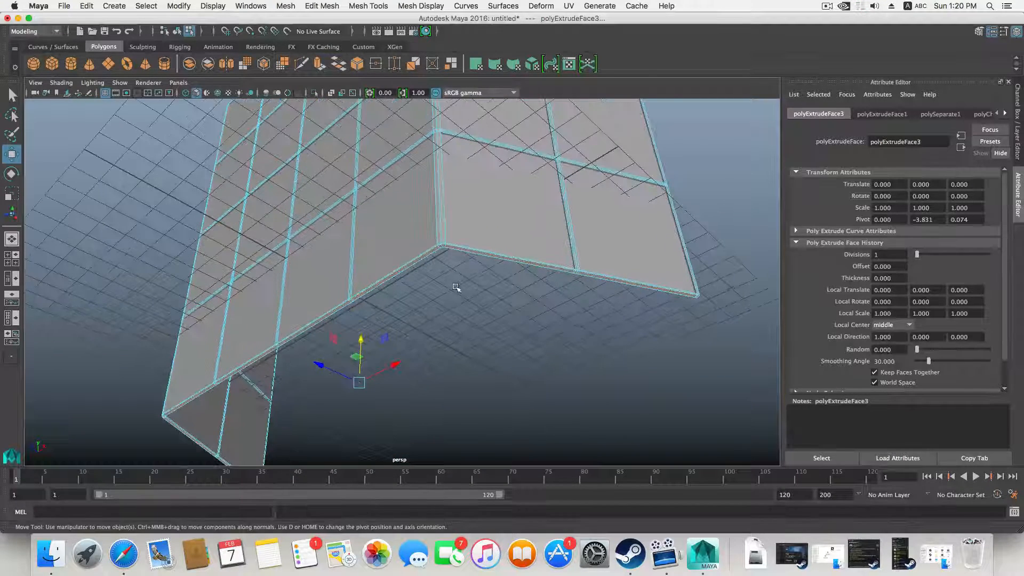
shift+right_click(465, 249)
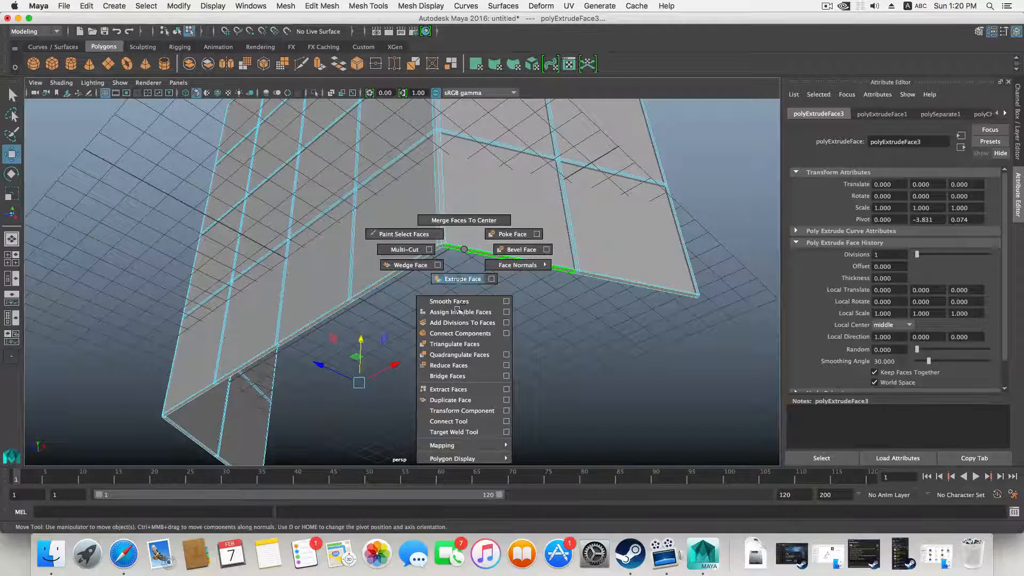
click(464, 400)
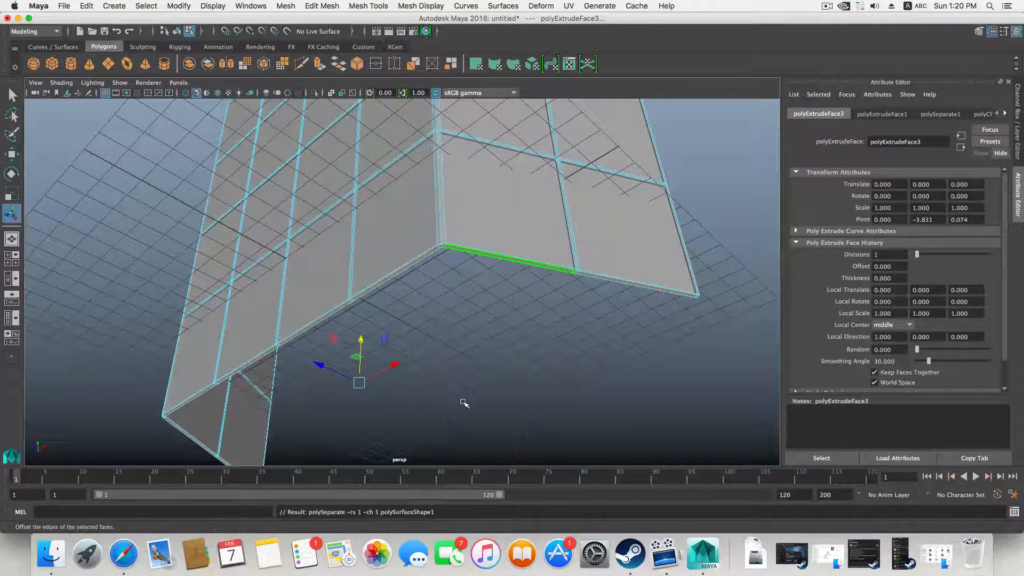
Switch to object selection and select only the duplicated bottom strip, leaving the frame and glass unselected.
key(F8)
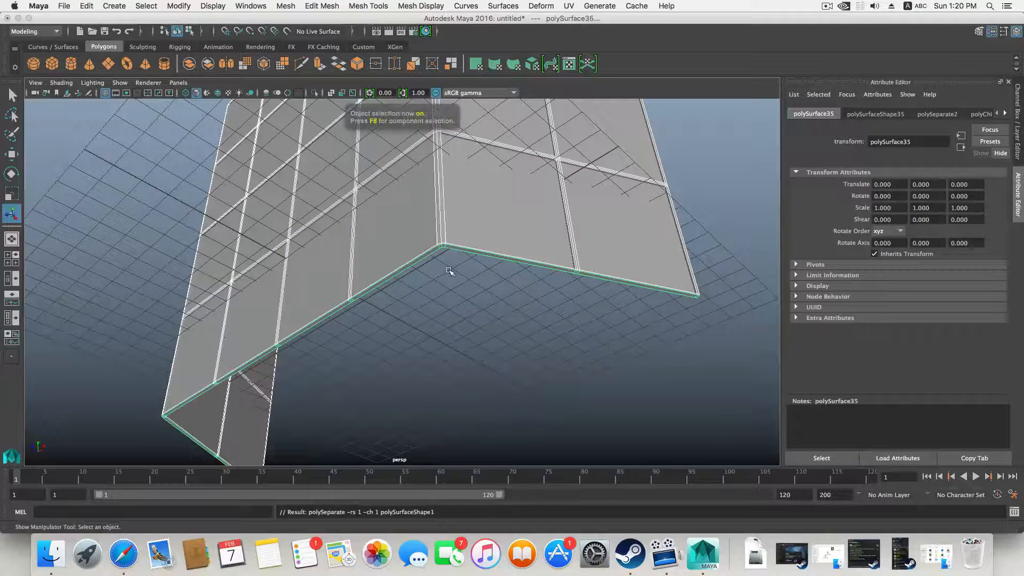
alt+drag(449, 271, 419, 290)
key(w)
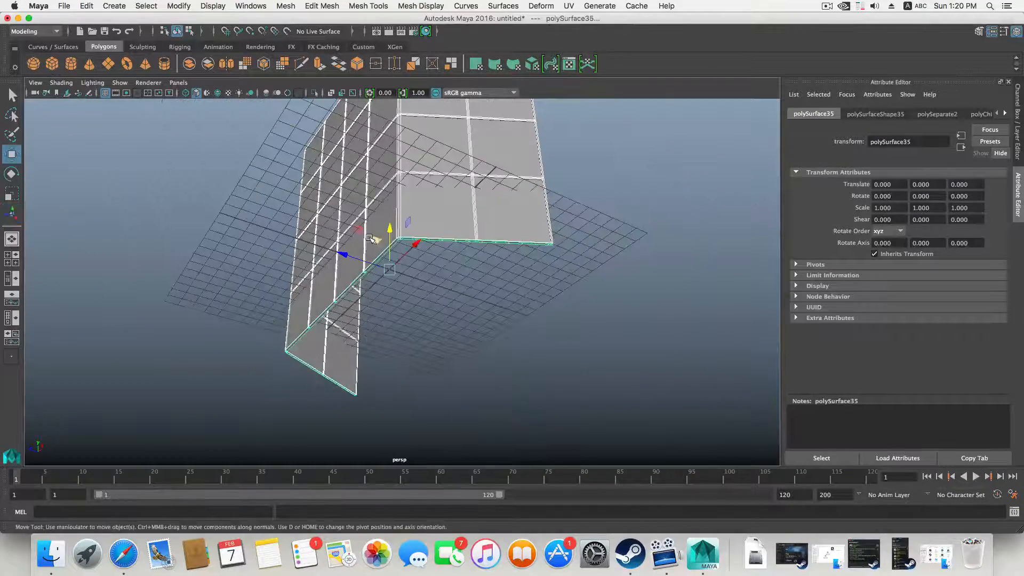
click(401, 239)
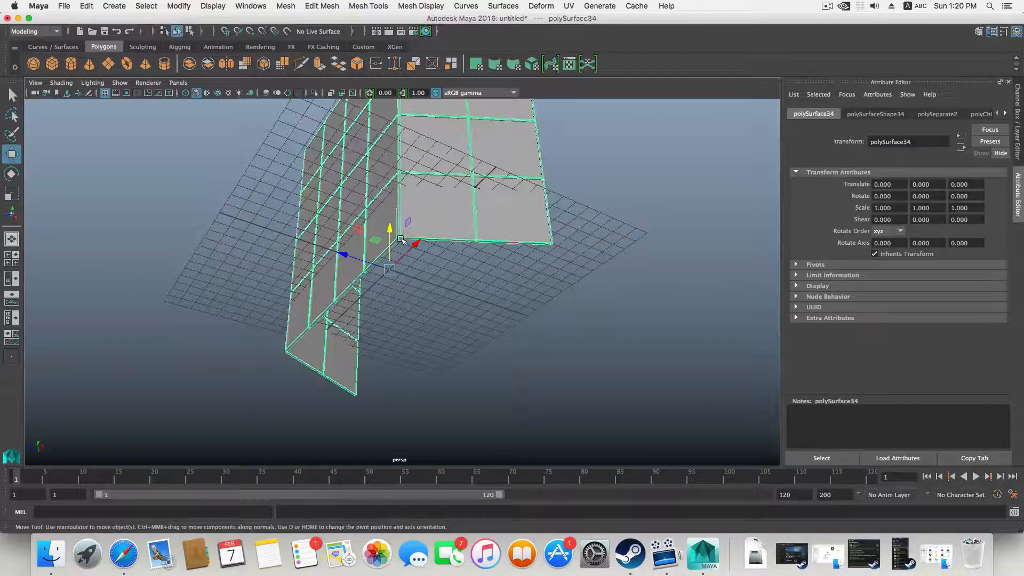
click(489, 252)
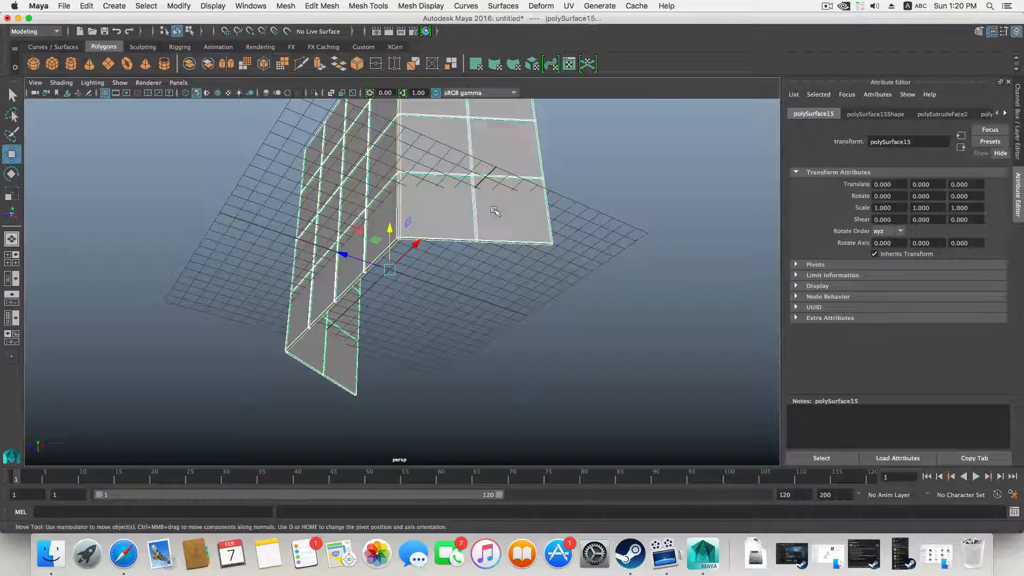
click(544, 198)
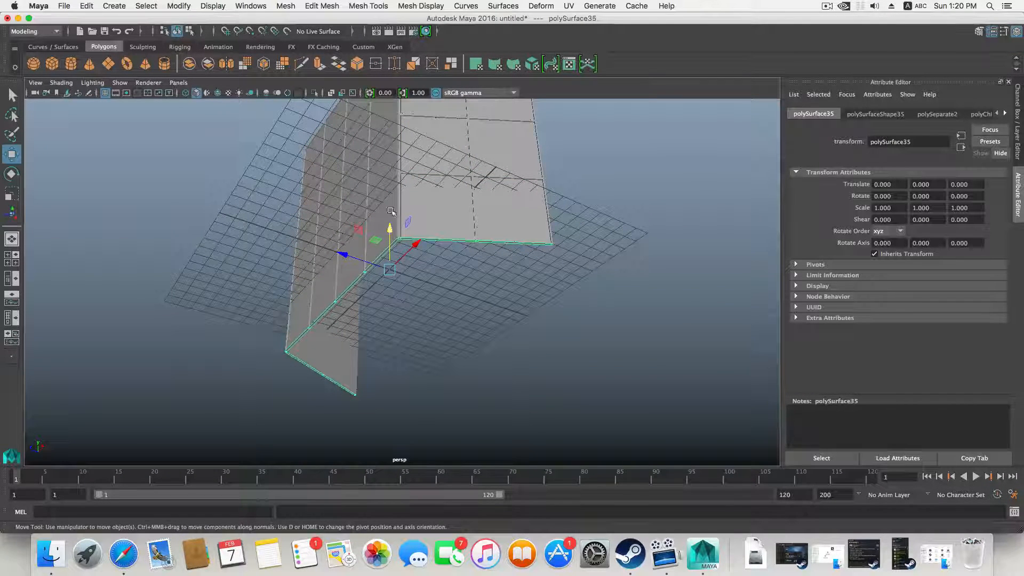
Extrude the duplicated strip and move it straight down by about 7.85 units.
alt+drag(353, 199, 355, 192)
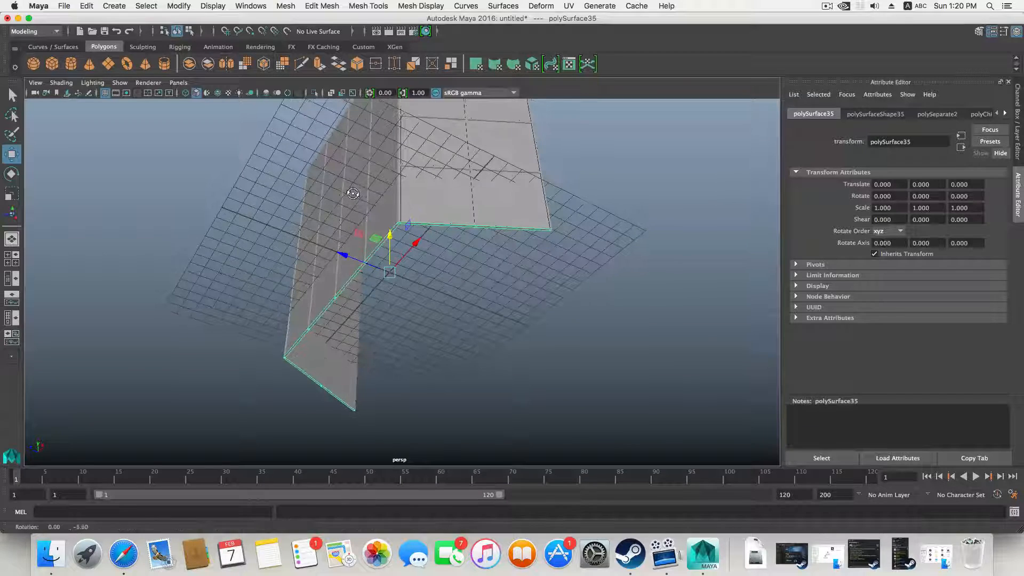
click(319, 68)
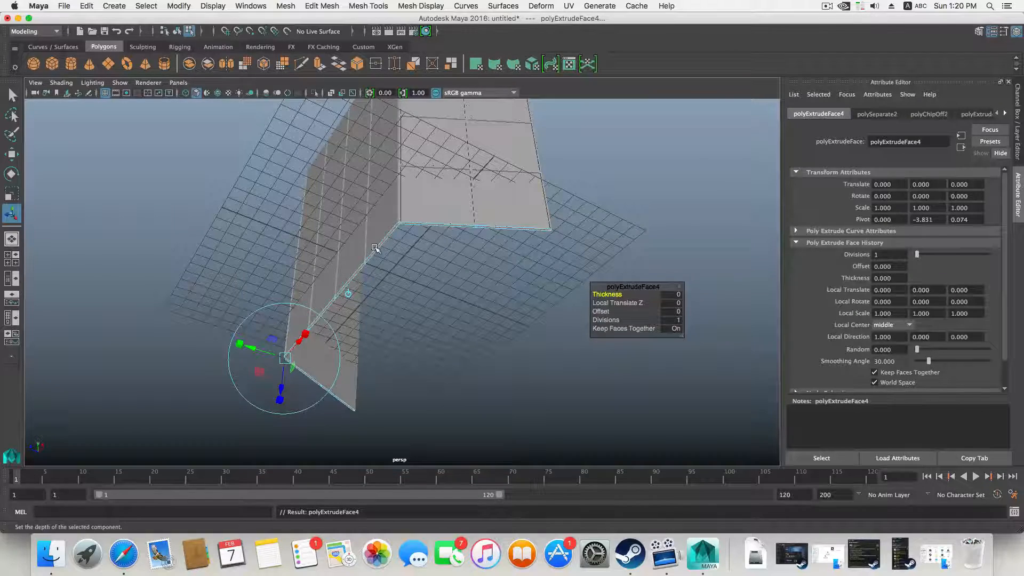
key(w)
drag(389, 269, 390, 378)
scroll(377, 313, up, 5)
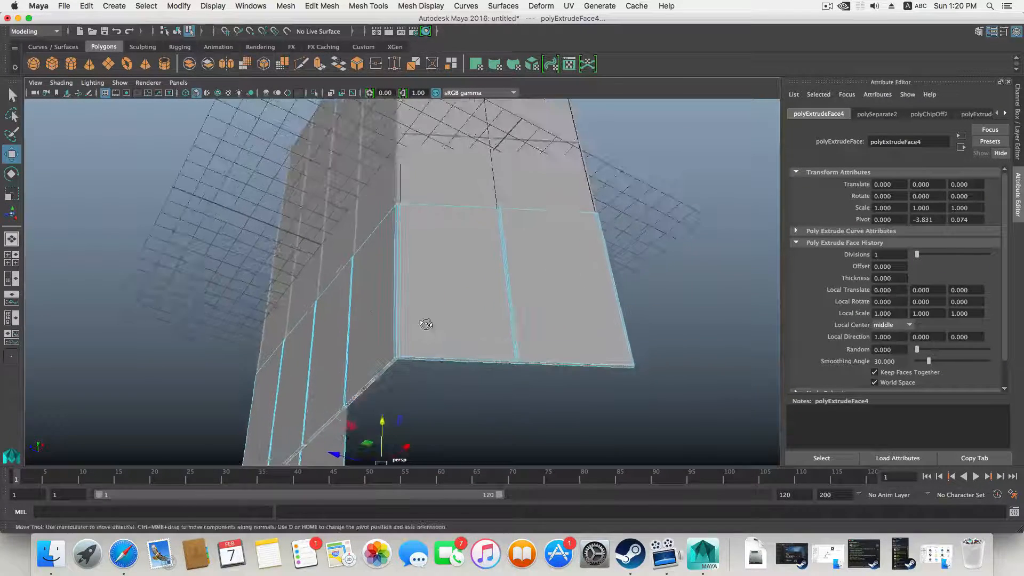
Select the loop of side faces running around all walls of the extruded base.
alt+drag(425, 322, 447, 297)
right_drag(469, 270, 481, 272)
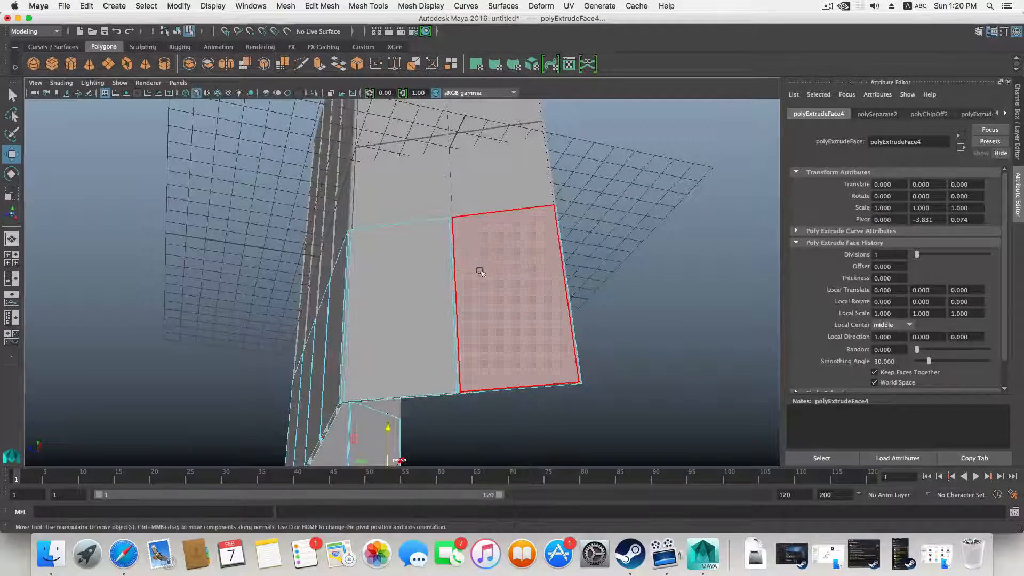
click(560, 247)
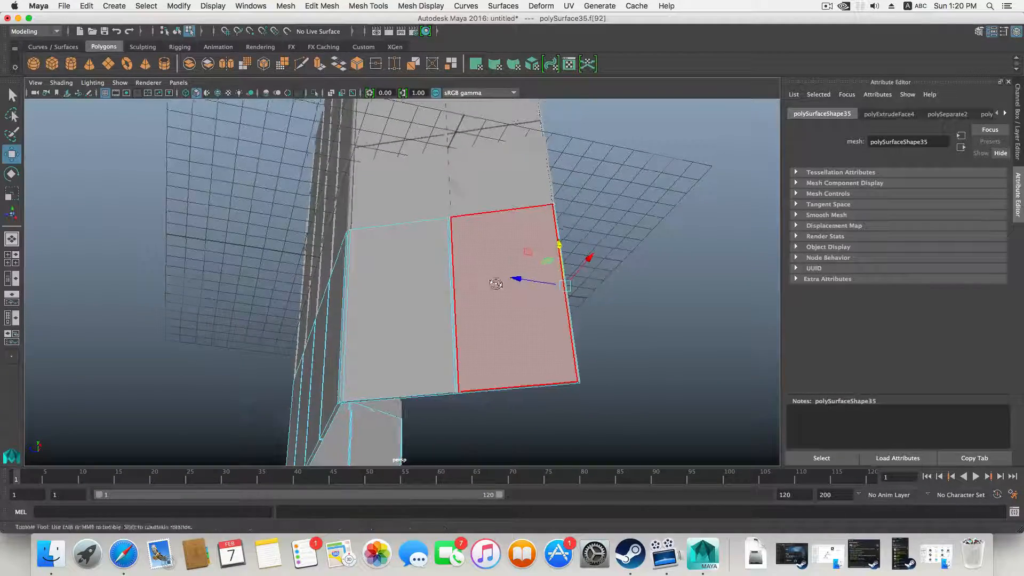
scroll(516, 306, up, 3)
mouse_move(496, 284)
alt+mouse_down()
mouse_move(516, 307)
mouse_move(377, 301)
mouse_move(402, 268)
mouse_move(494, 288)
mouse_move(679, 228)
mouse_move(629, 266)
mouse_move(485, 323)
mouse_move(493, 274)
alt+mouse_up()
alt+drag(633, 314, 494, 327)
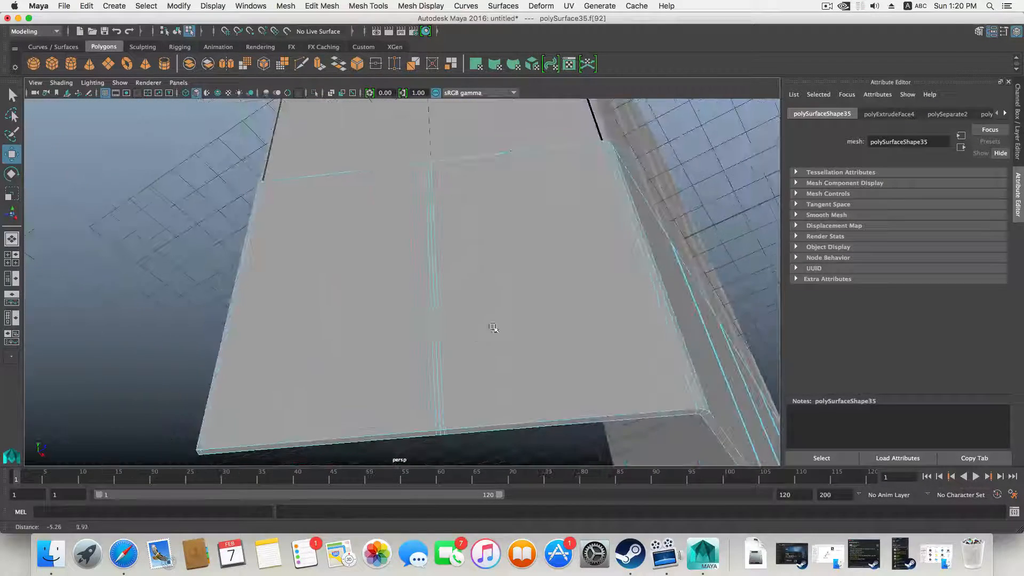
double_click(224, 350)
alt+drag(716, 366, 382, 351)
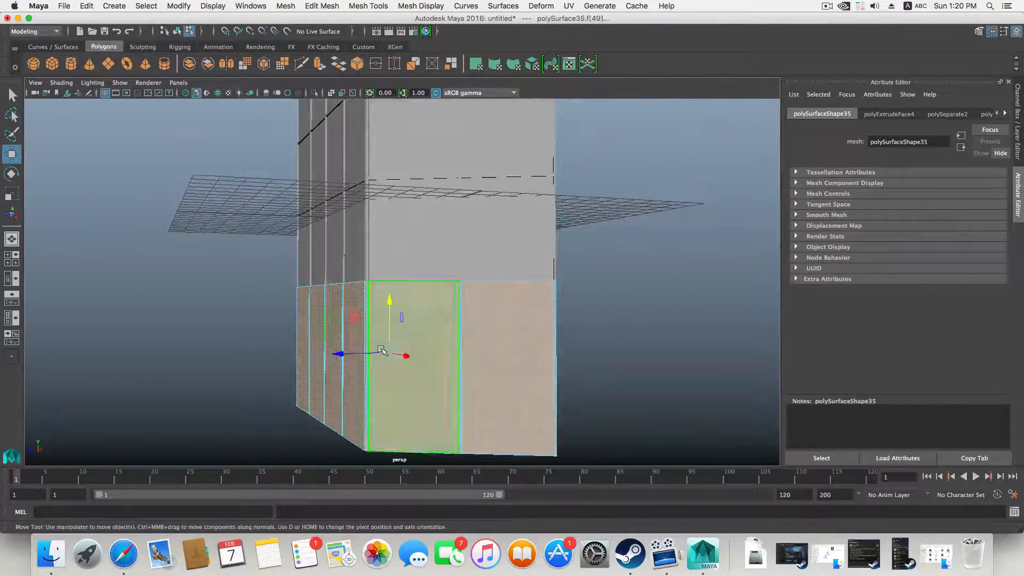
click(336, 353)
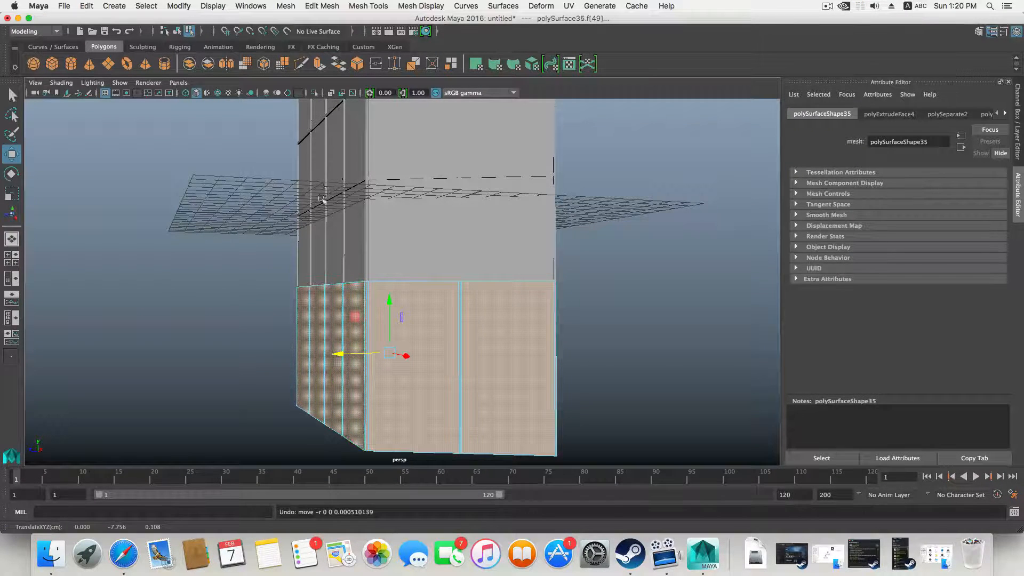
Try to extrude the base's selected side faces for extra thickness.
alt+drag(345, 317, 393, 154)
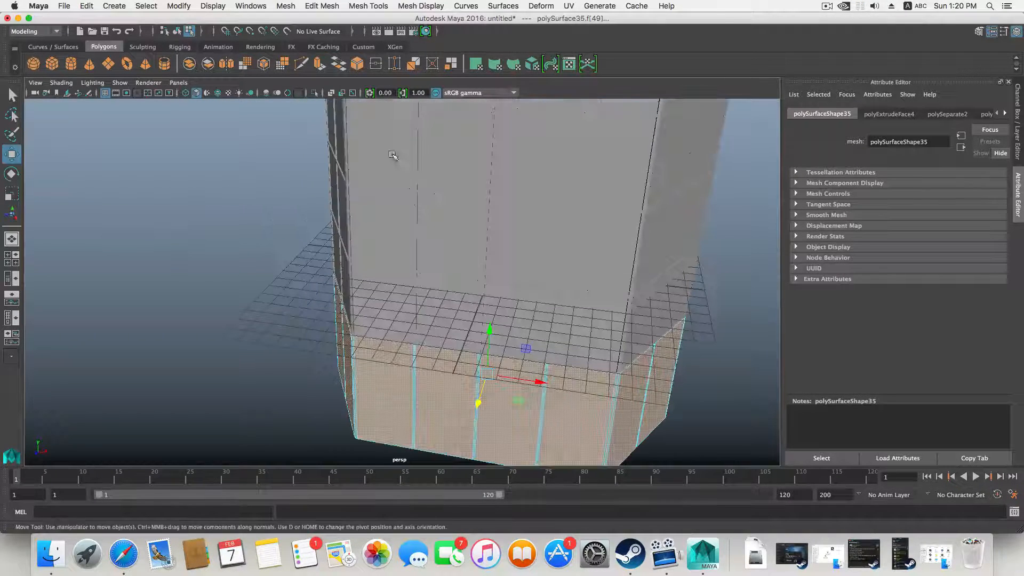
click(319, 65)
alt+drag(507, 267, 473, 343)
key(z)
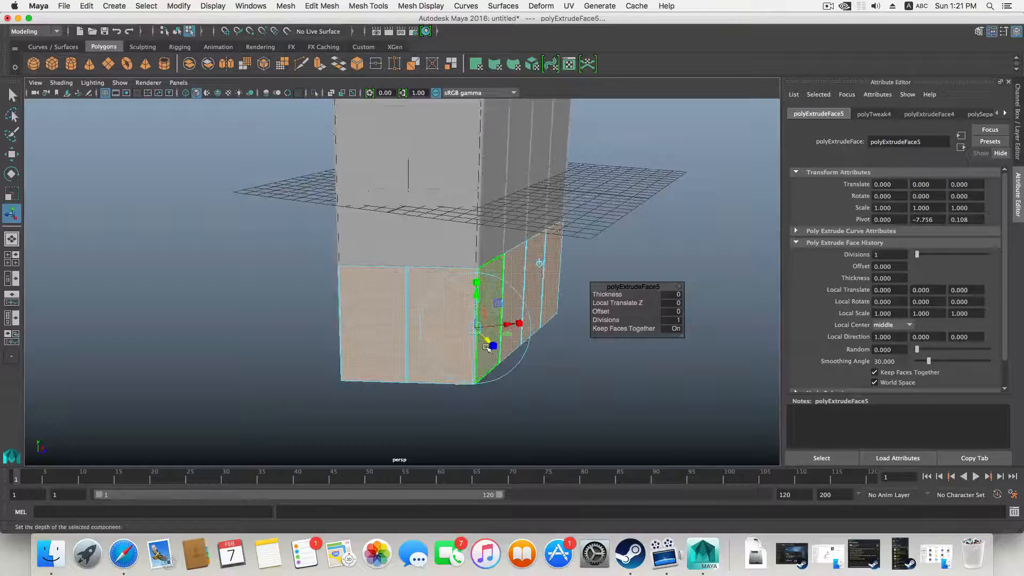
alt+drag(397, 327, 527, 309)
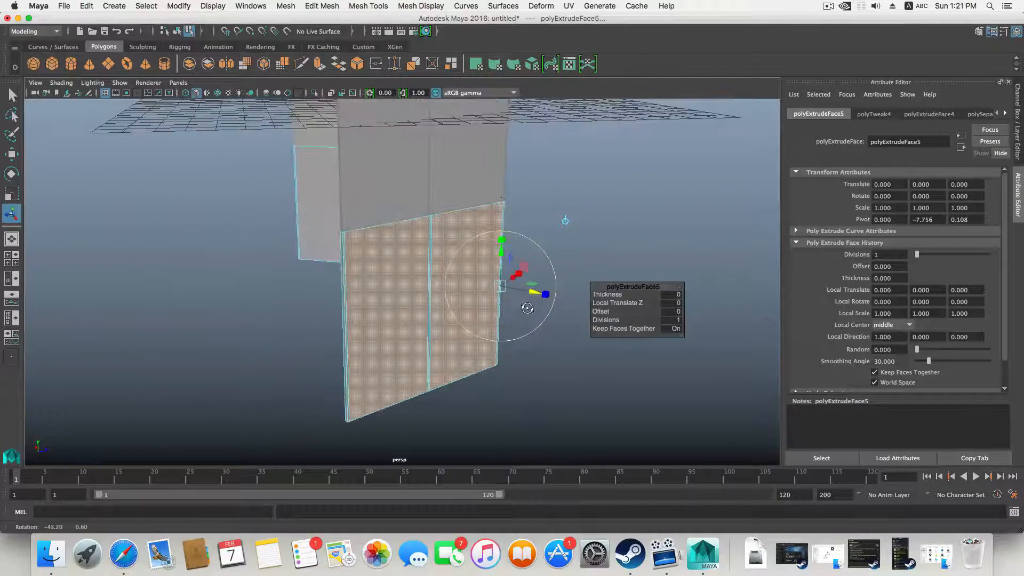
Undo the side-face extrusion, the face selection and the downward extrusion, going back to the flat duplicated strip.
key(ctrl+z)
key(ctrl+z)
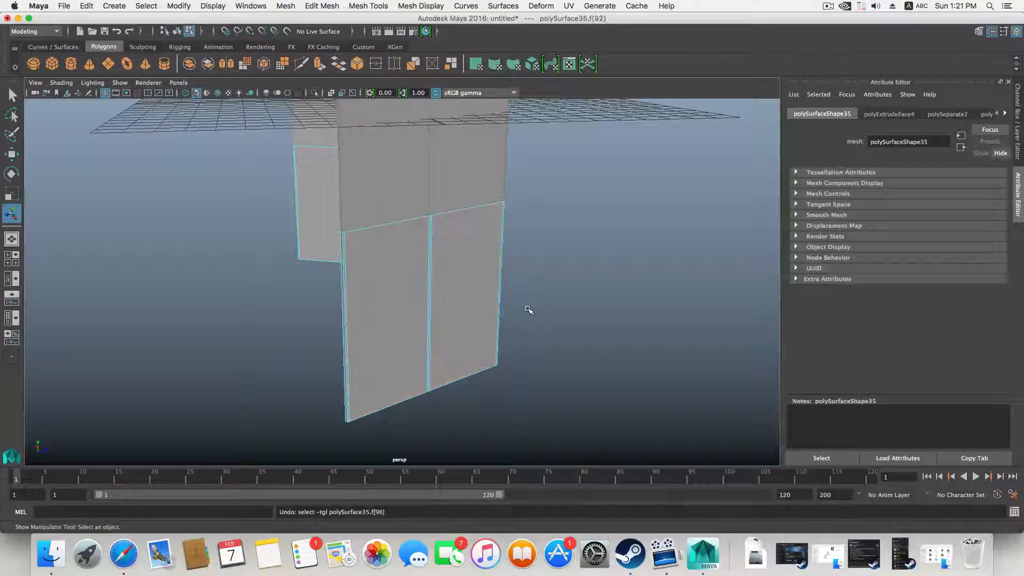
key(ctrl+z)
key(ctrl+z)
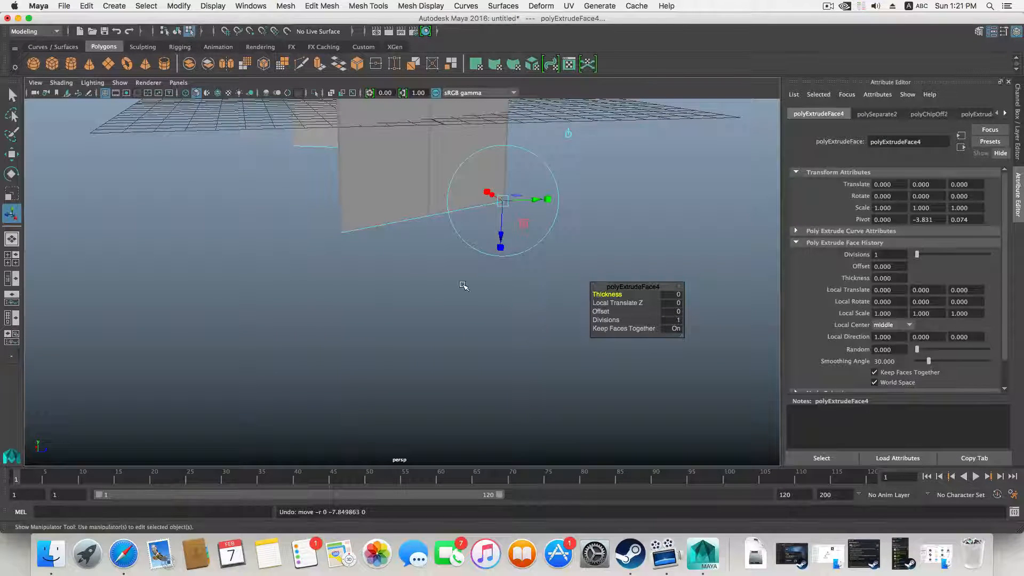
alt+drag(463, 286, 411, 203)
key(ctrl+z)
scroll(485, 222, up, 3)
alt+drag(485, 222, 553, 277)
click(461, 242)
key(ctrl+z)
Insert an edge loop lengthwise along the duplicated strip, splitting it into a wide and a narrow band.
shift+right_drag(549, 265, 498, 280)
scroll(486, 299, up, 5)
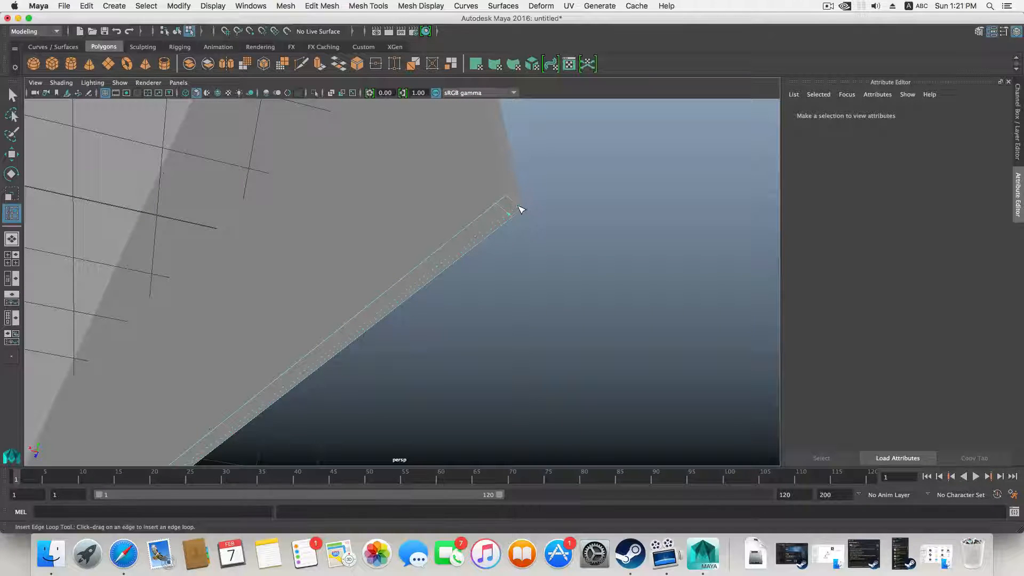
click(520, 208)
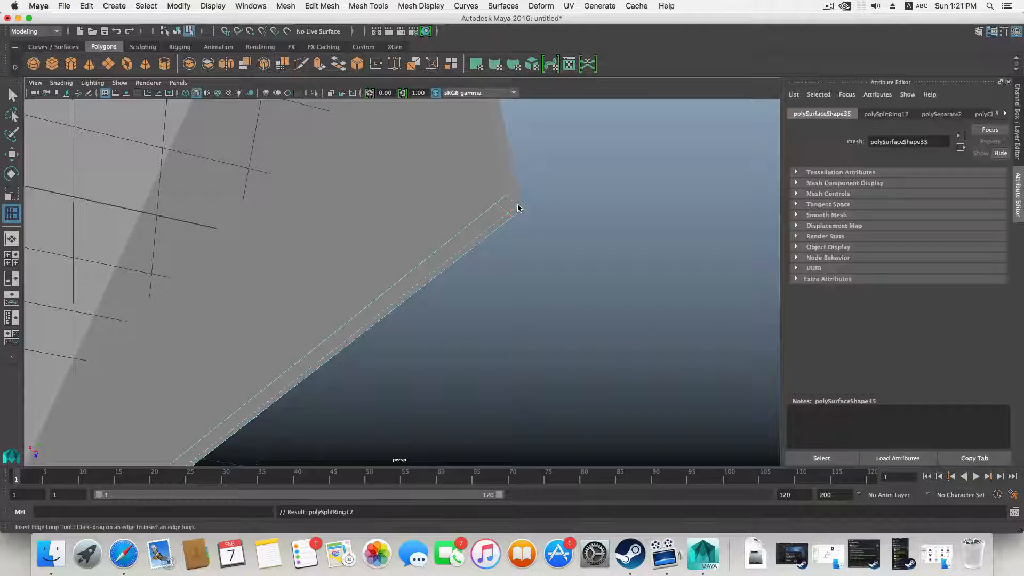
Select the whole loop of faces in the strip's wider band around all three walls.
right_drag(514, 206, 509, 213)
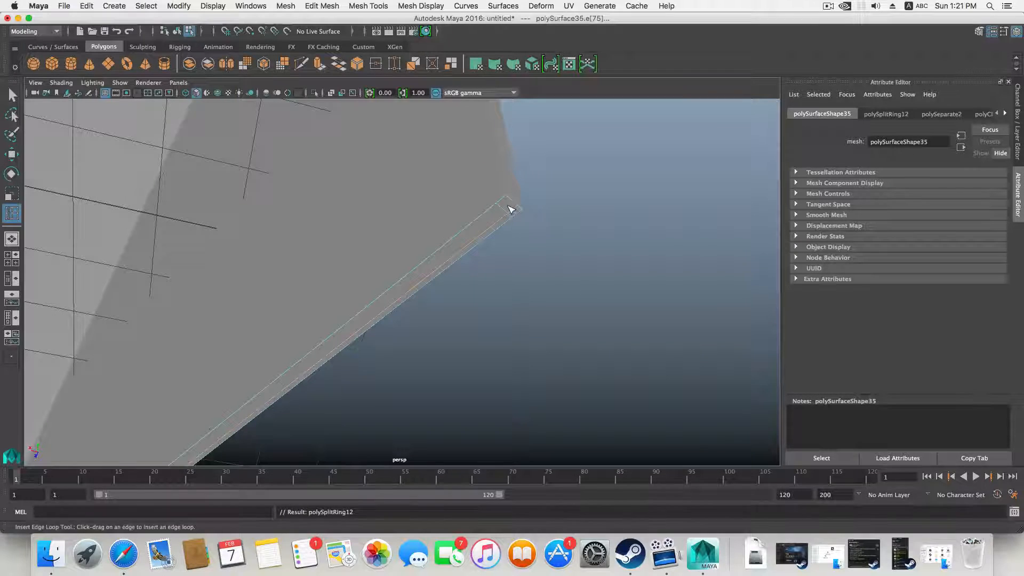
key(q)
click(509, 208)
shift+click(499, 220)
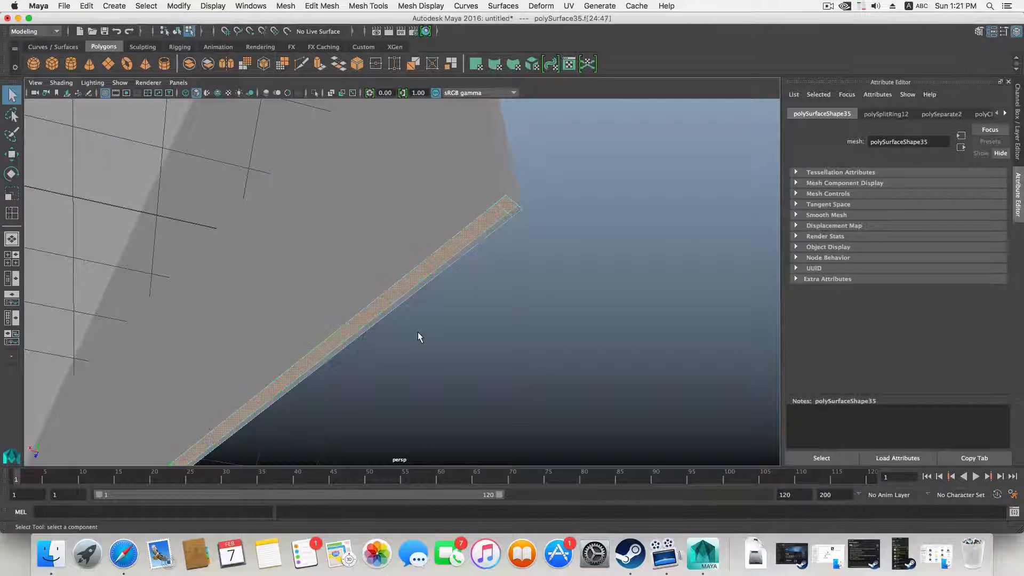
alt+drag(417, 332, 465, 404)
alt+drag(314, 268, 273, 223)
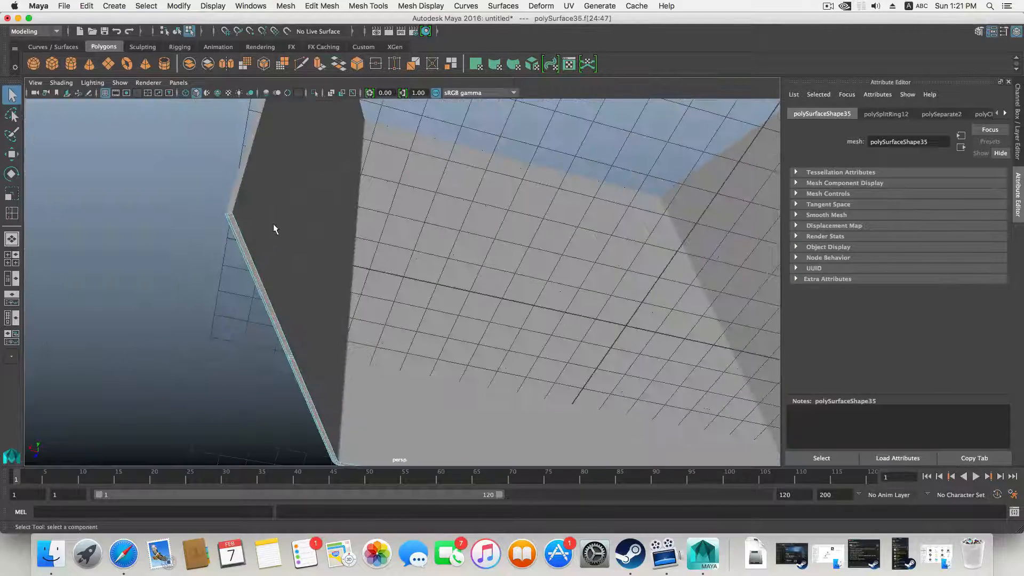
alt+drag(308, 334, 360, 110)
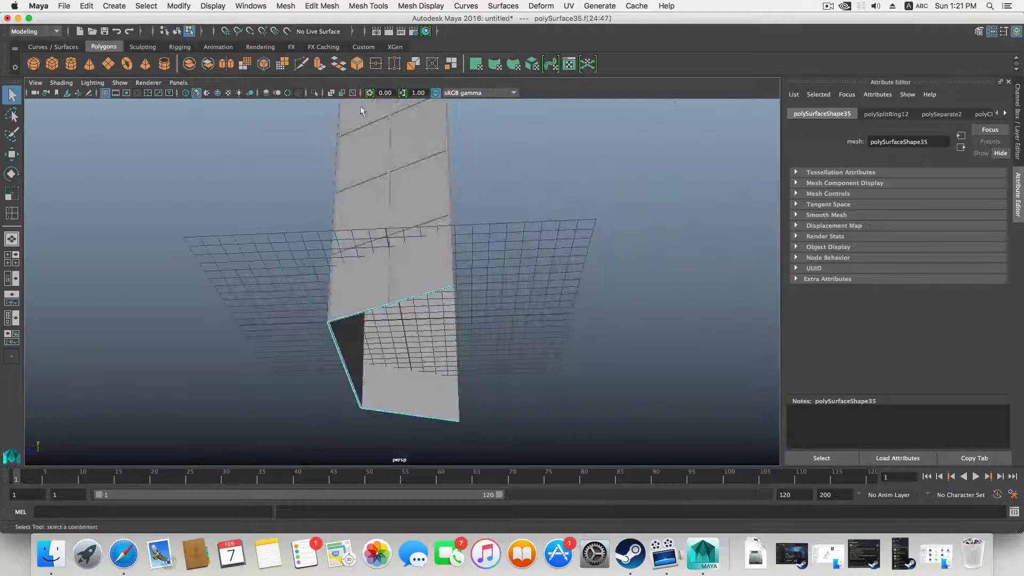
Extrude the selected face loop and move it straight down to form the base below the window.
key(super+e)
alt+middle_drag(521, 357, 491, 263)
key(w)
drag(370, 218, 293, 305)
Delete the leftover unextruded face loop along the base's upper edge, and return to object selection with the base selected.
scroll(358, 320, up, 10)
alt+drag(237, 280, 298, 241)
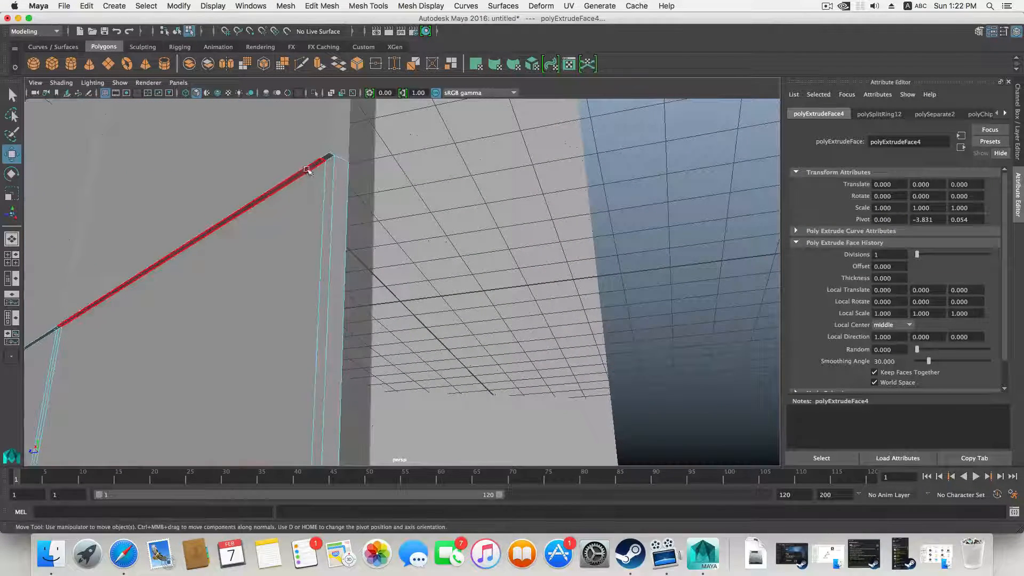
click(327, 158)
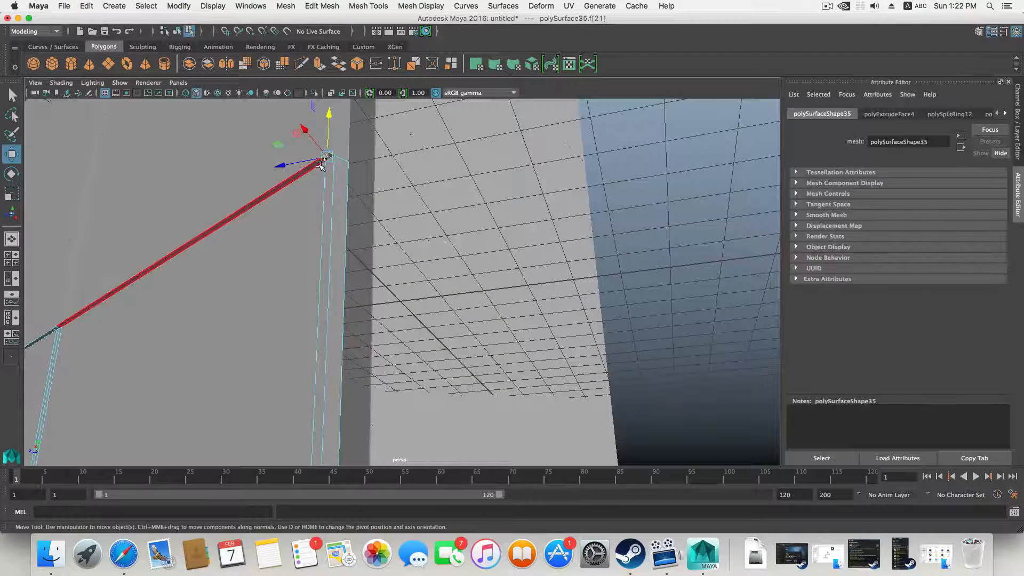
shift+double_click(319, 164)
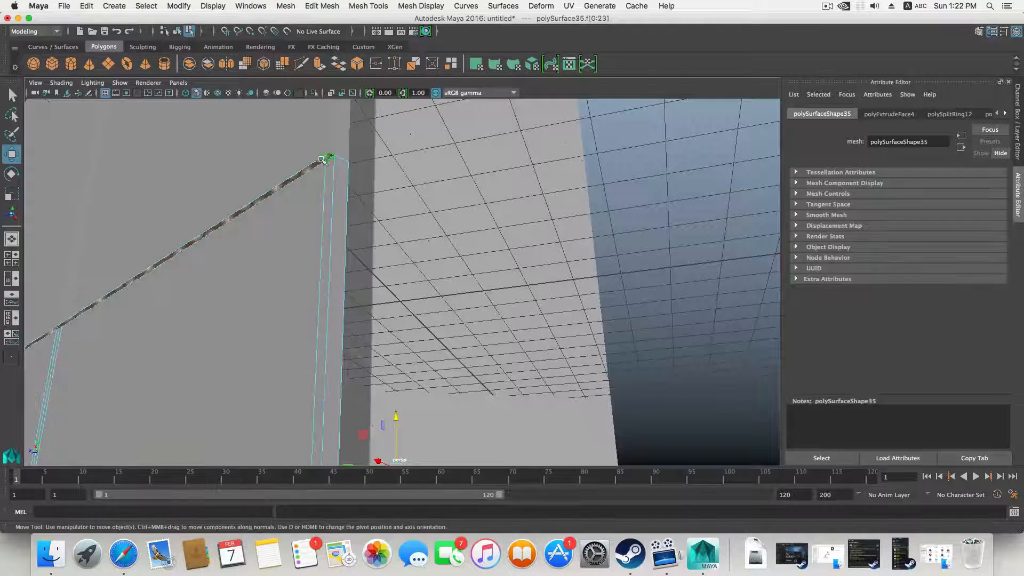
key(Delete)
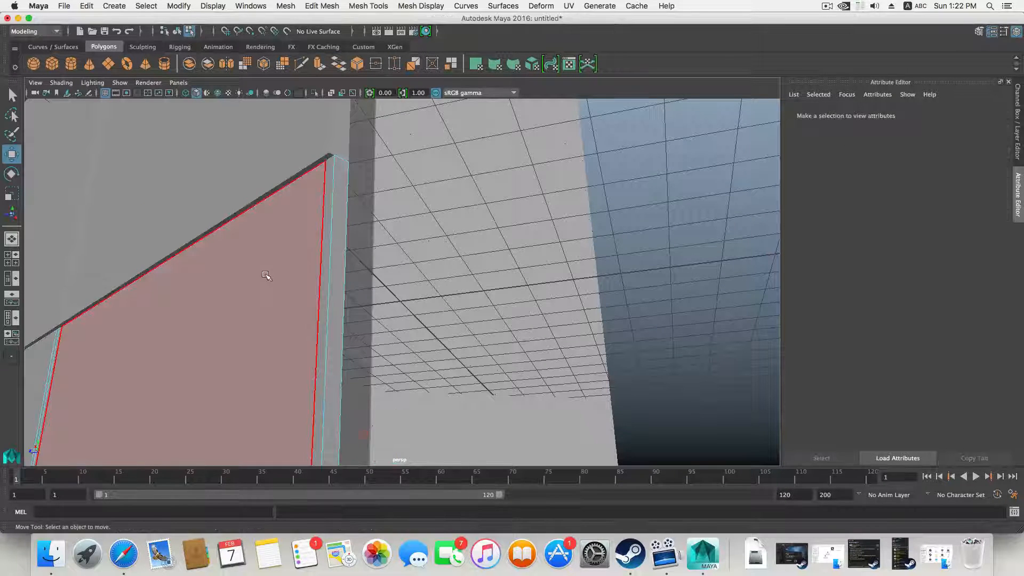
key(F8)
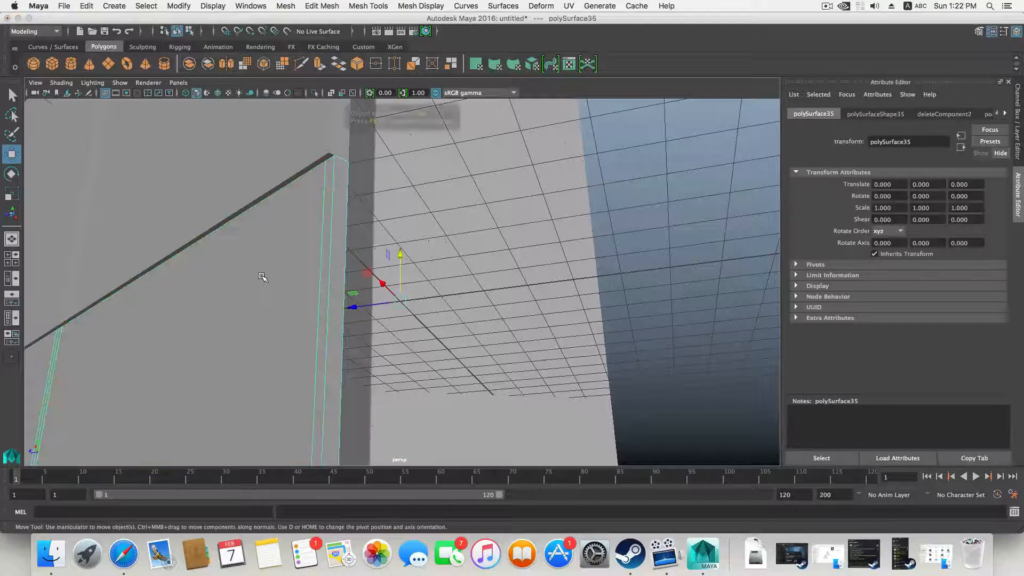
alt+drag(260, 268, 409, 280)
alt+right_drag(409, 280, 300, 289)
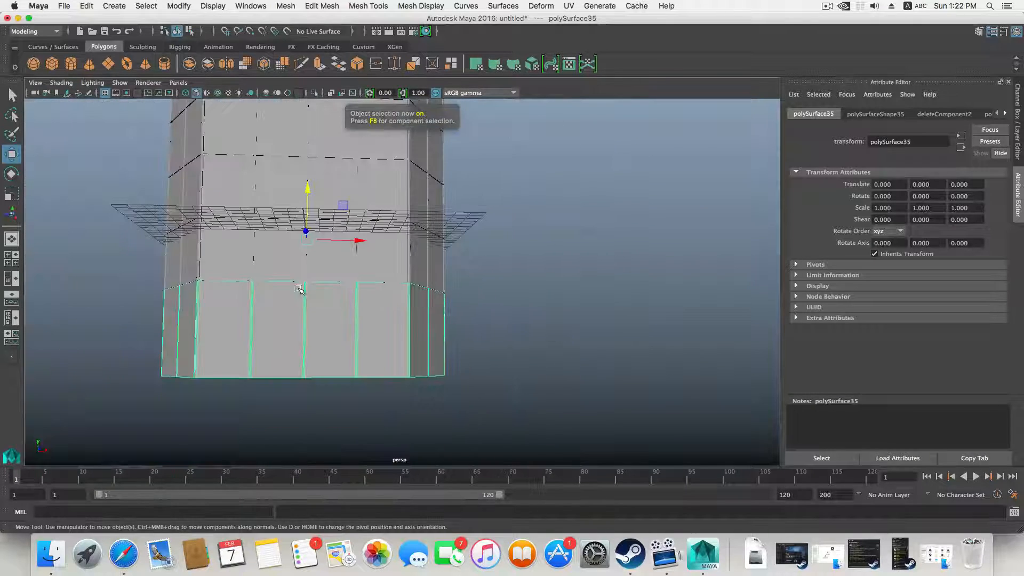
alt+drag(302, 223, 305, 353)
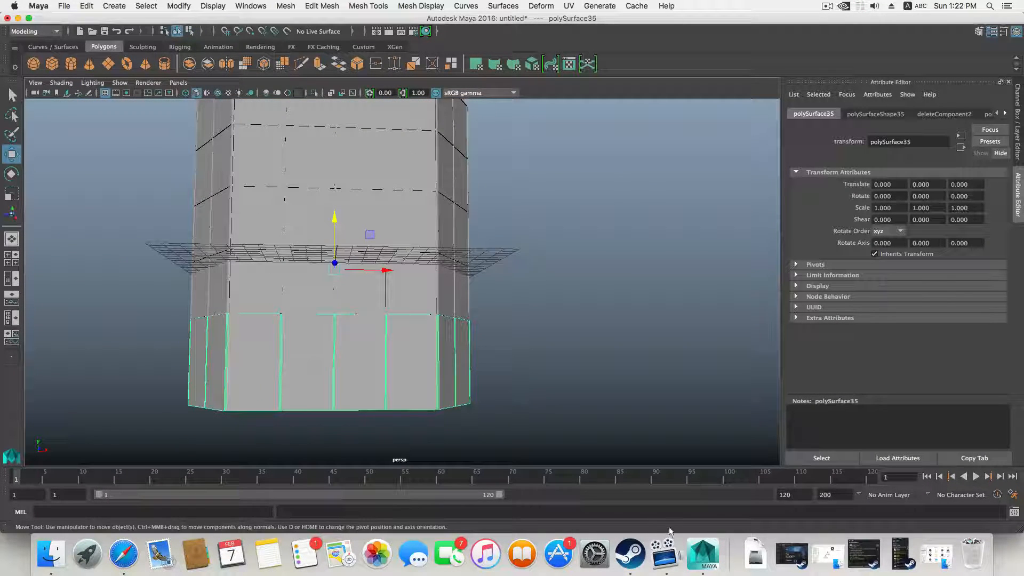
Check the bookshop reference photo in Safari, and examine the bay window model's upper edge and side walls for comparison.
click(124, 554)
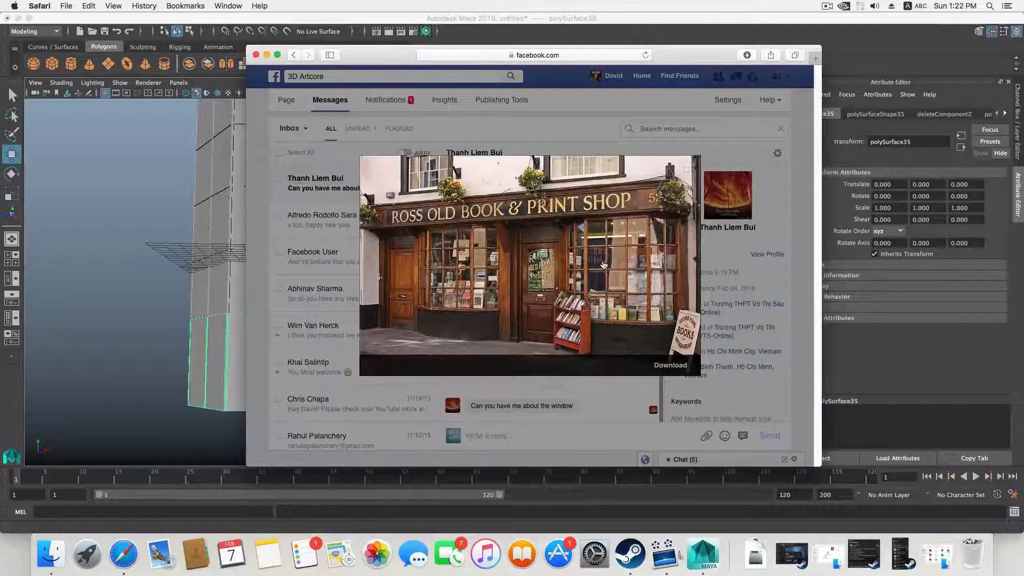
click(268, 57)
alt+drag(381, 200, 352, 161)
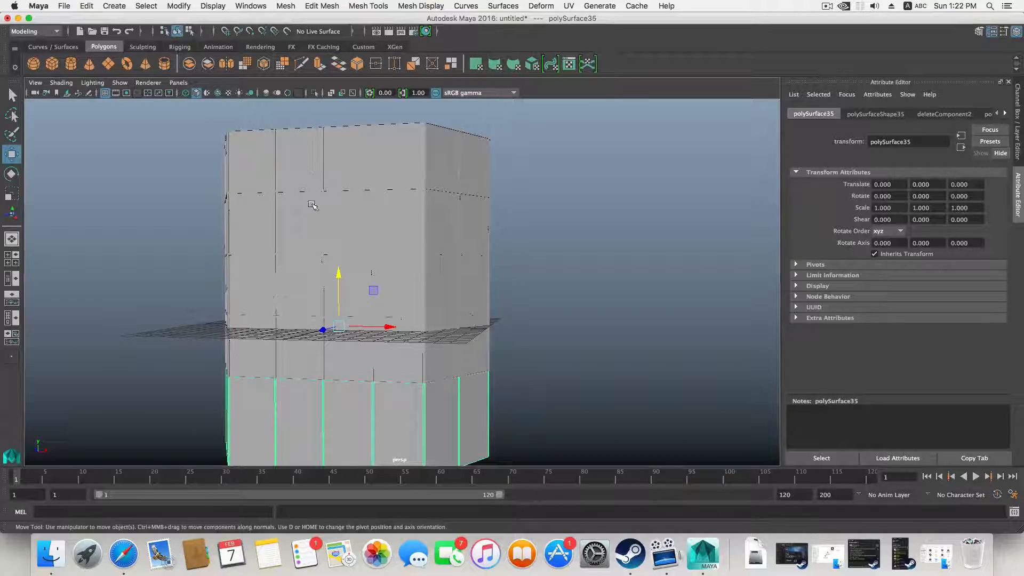
alt+drag(312, 204, 286, 273)
alt+right_drag(286, 270, 515, 298)
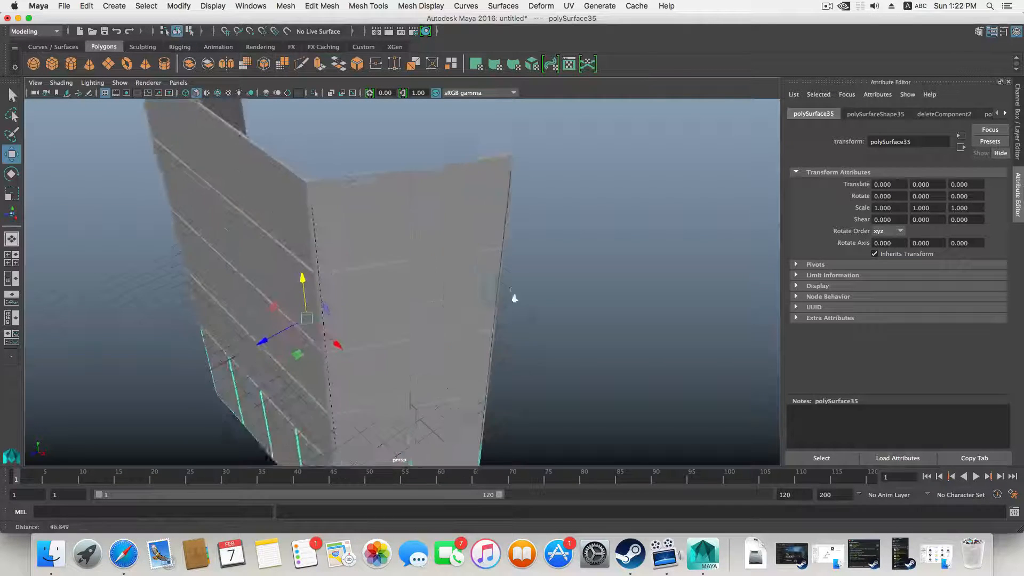
alt+drag(404, 253, 411, 293)
alt+right_drag(411, 293, 415, 241)
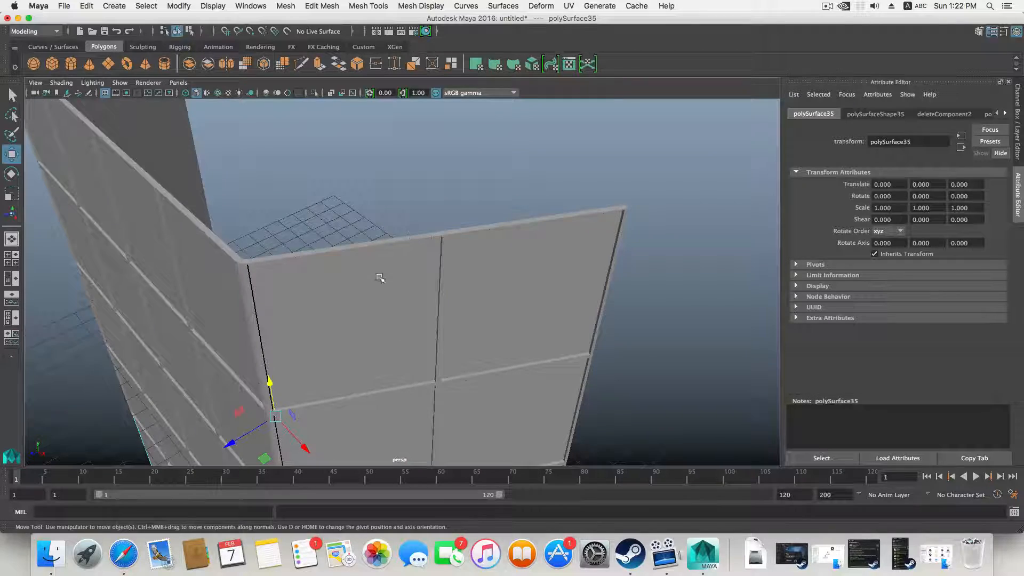
scroll(379, 281, down, 5)
alt+drag(344, 311, 373, 283)
alt+drag(388, 338, 400, 306)
alt+right_drag(400, 307, 566, 327)
alt+drag(566, 287, 368, 300)
alt+right_drag(469, 251, 193, 217)
alt+drag(354, 233, 272, 213)
alt+right_drag(389, 294, 527, 303)
alt+drag(527, 303, 388, 344)
Try to close the window frame's open top with Append to Polygon, starting from the upper end corners of both side walls.
click(427, 297)
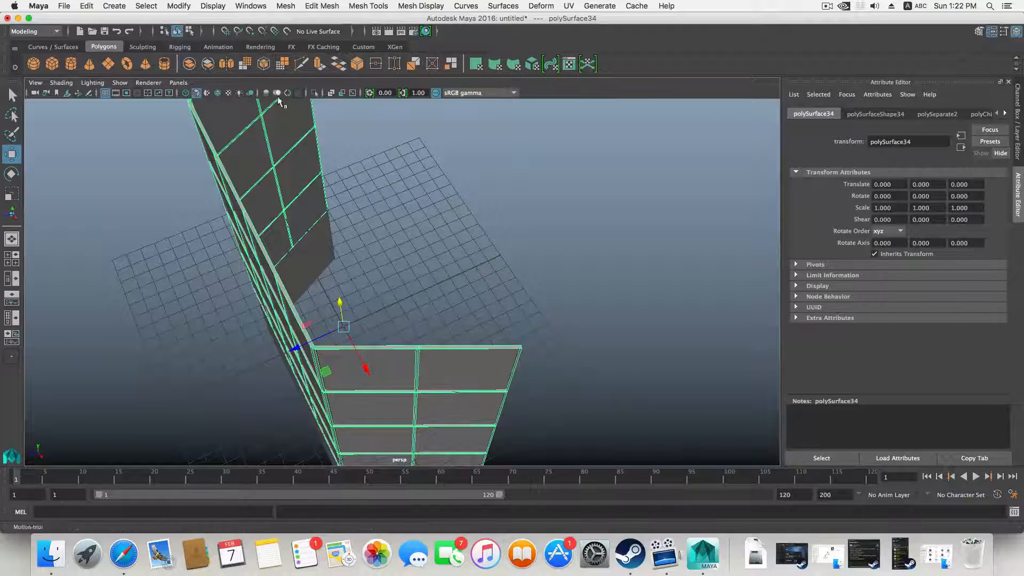
alt+drag(368, 116, 355, 282)
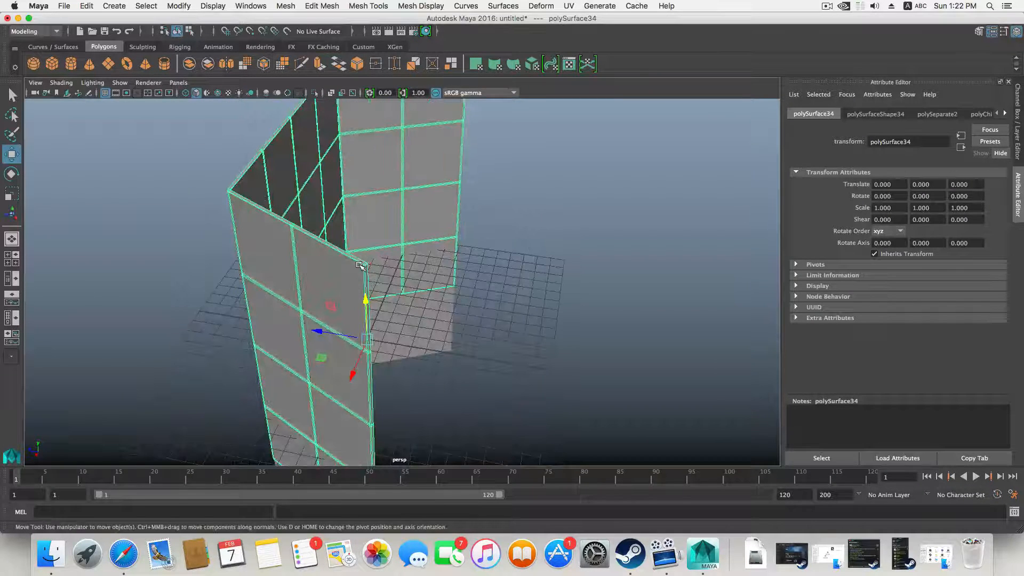
click(322, 6)
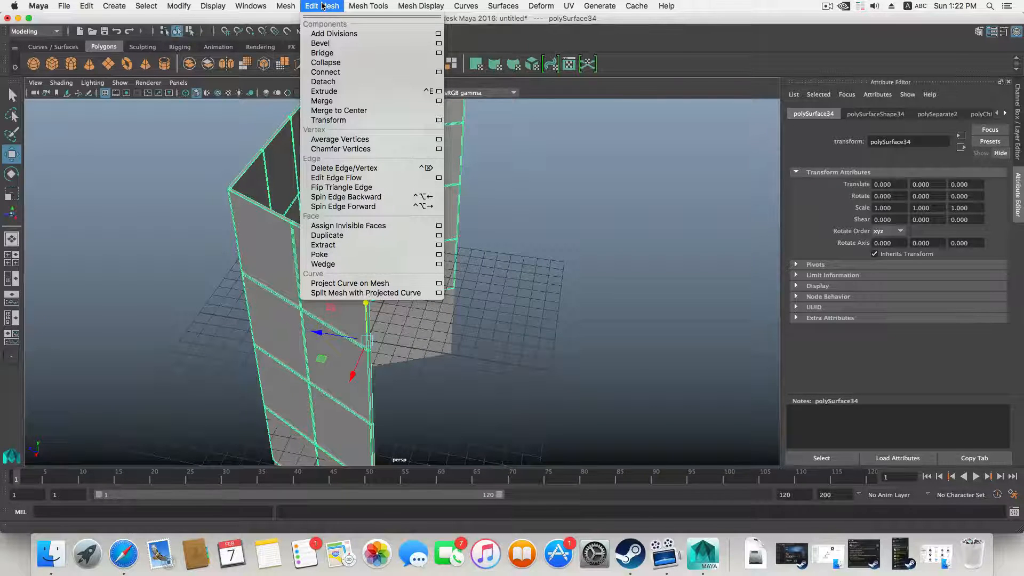
mouse_move(282, 5)
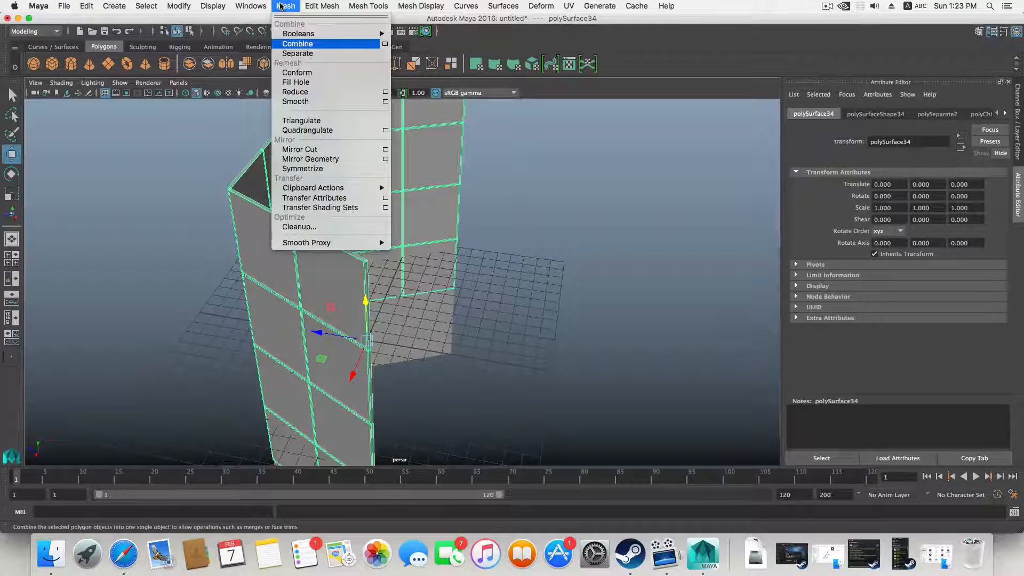
mouse_move(381, 7)
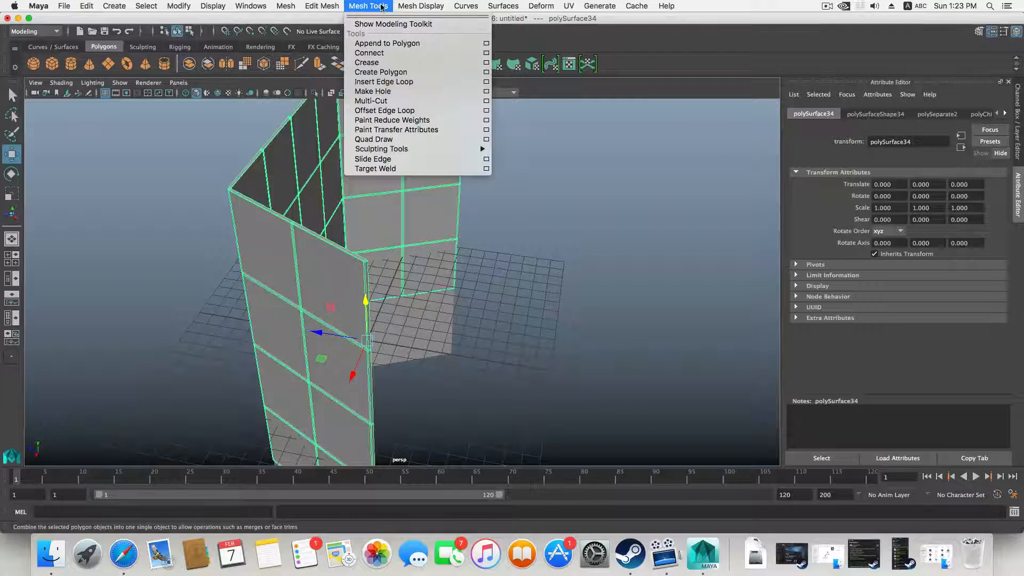
click(382, 43)
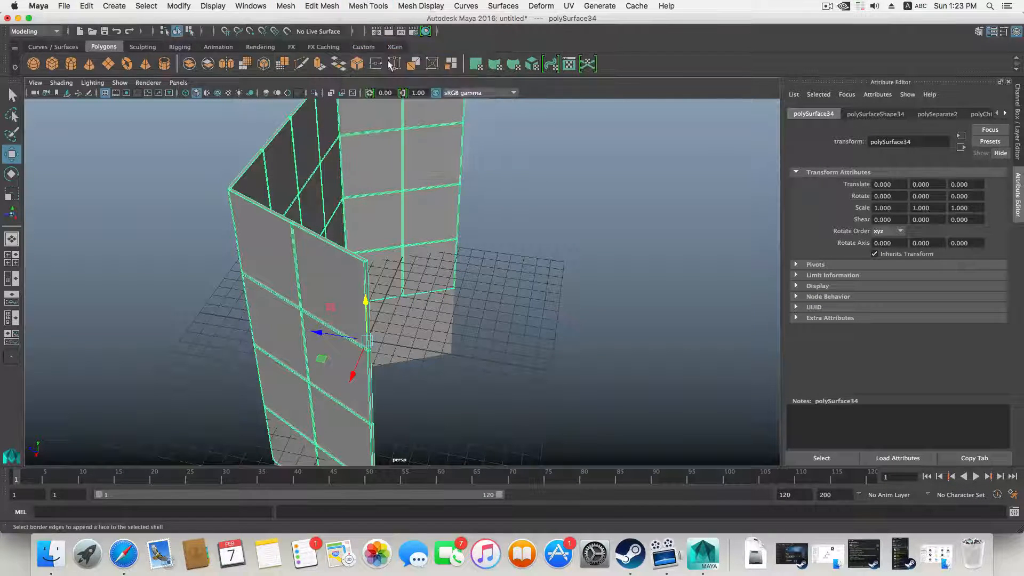
scroll(367, 217, up, 3)
scroll(392, 254, up, 3)
scroll(393, 254, up, 2)
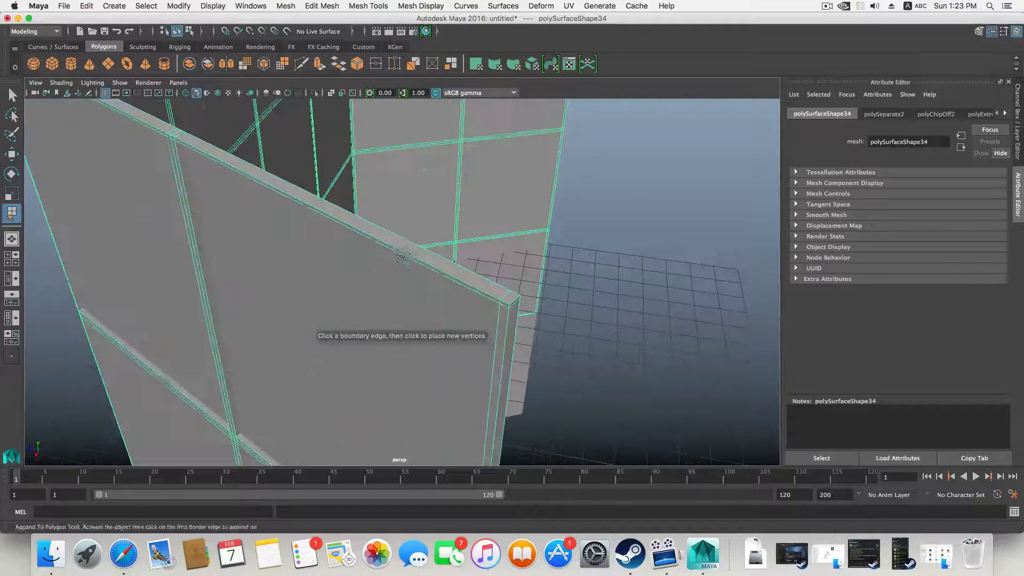
scroll(393, 254, up, 2)
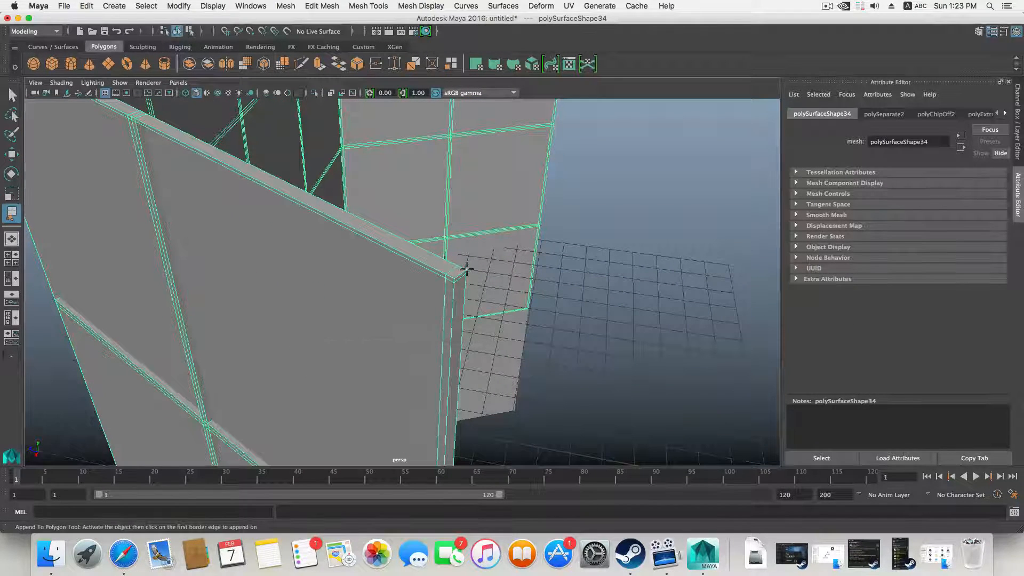
click(467, 270)
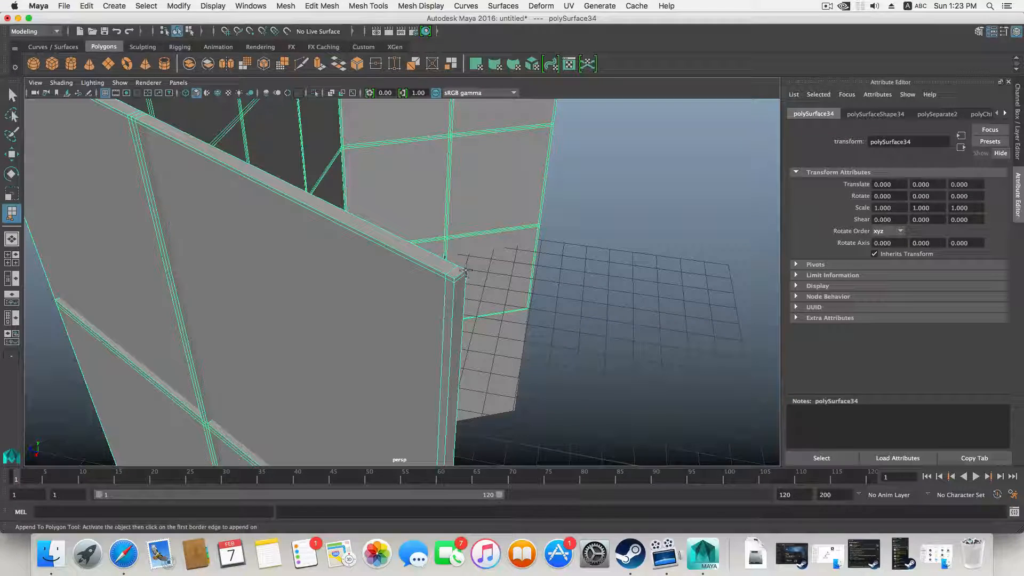
scroll(376, 254, down, 3)
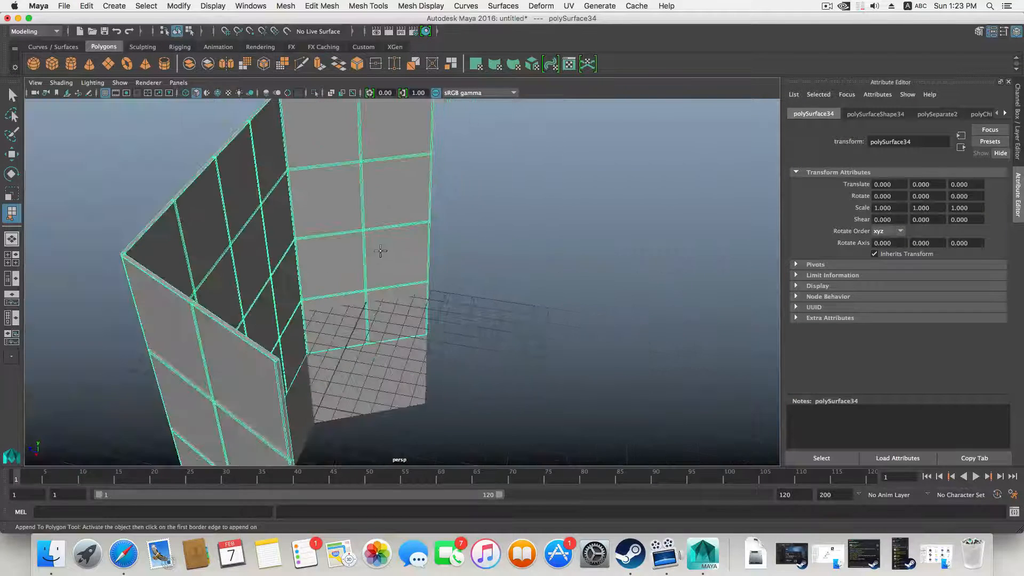
scroll(380, 252, up, 5)
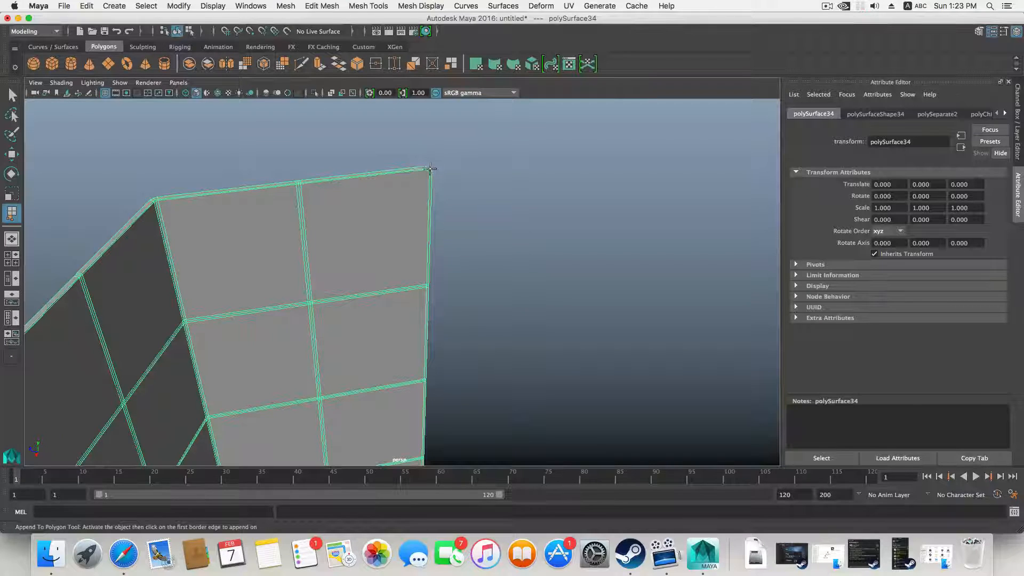
click(414, 189)
click(432, 168)
scroll(363, 237, down, 3)
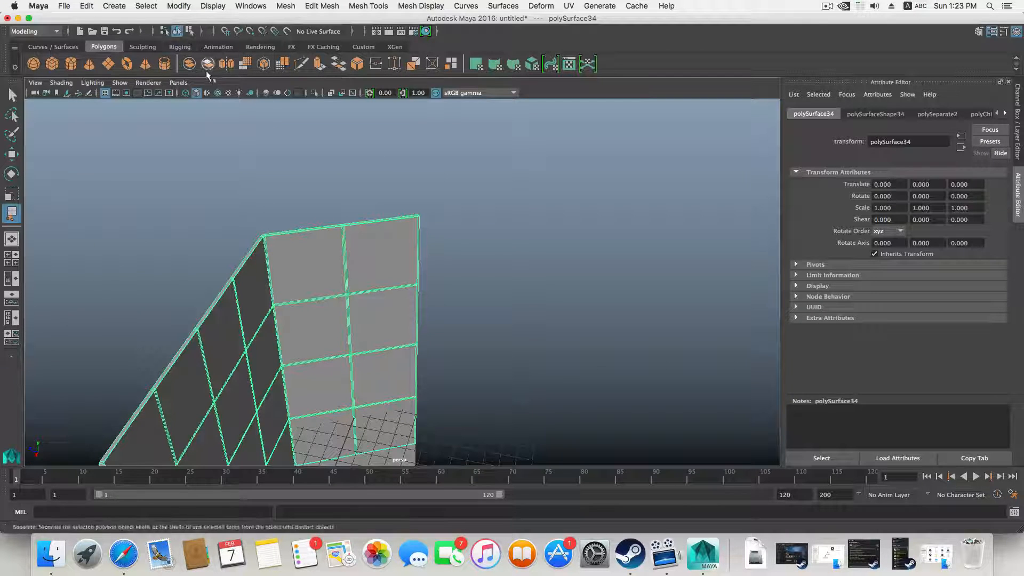
Create a polygon cube and raise it above the window's open top as a trial block.
click(56, 63)
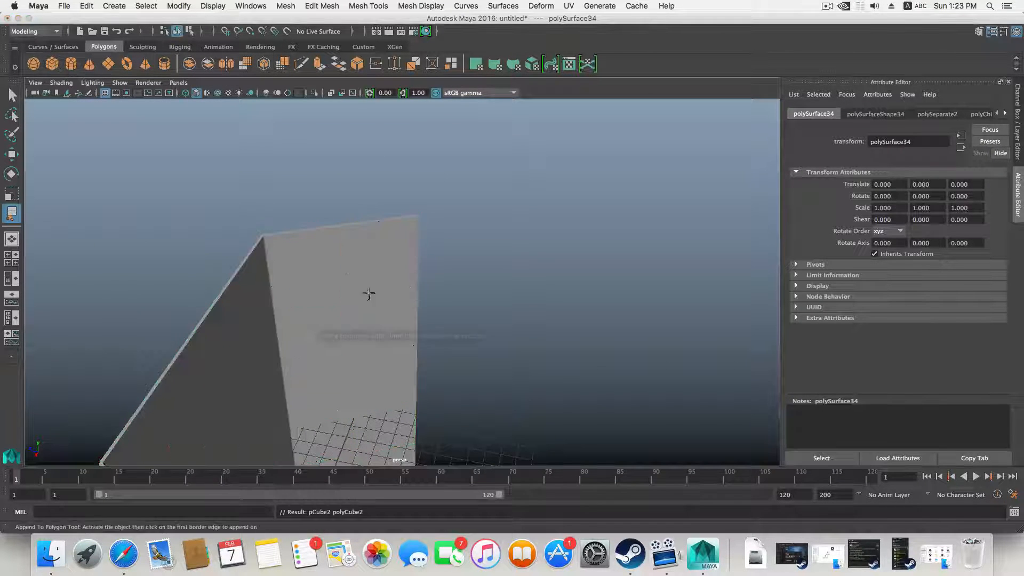
scroll(368, 298, down, 10)
key(w)
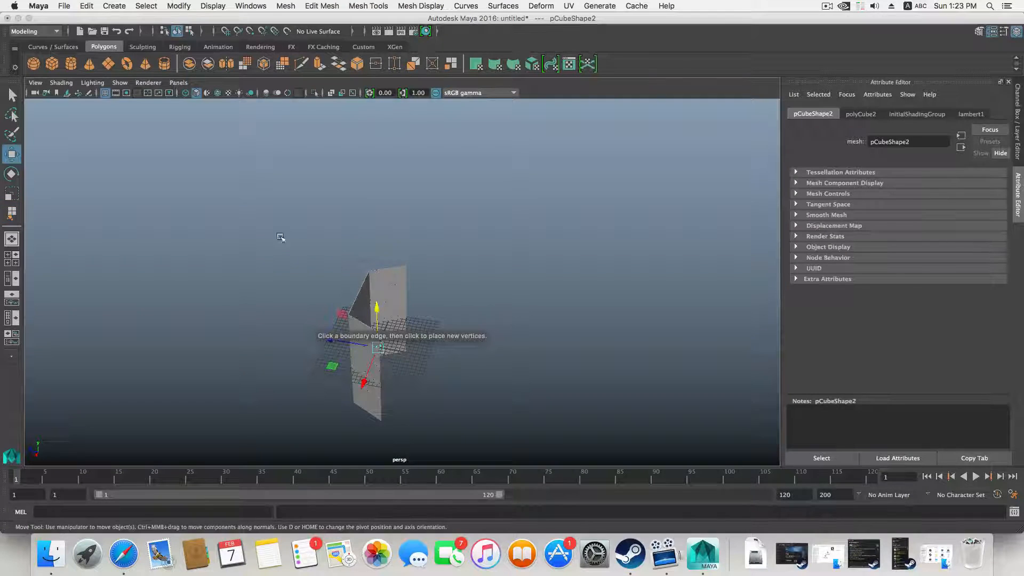
drag(385, 306, 372, 275)
scroll(425, 326, up, 5)
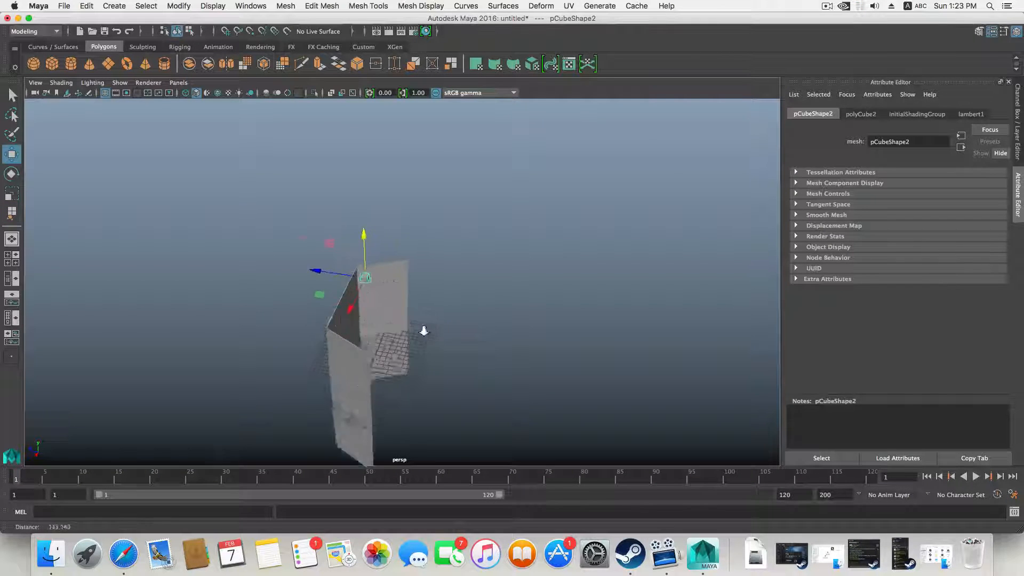
key(r)
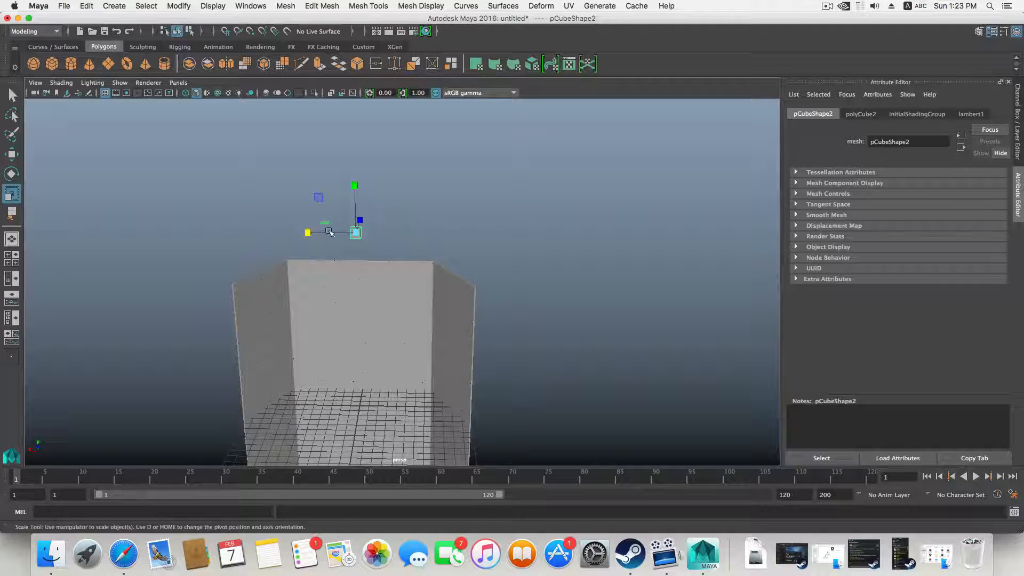
alt+drag(328, 234, 326, 296)
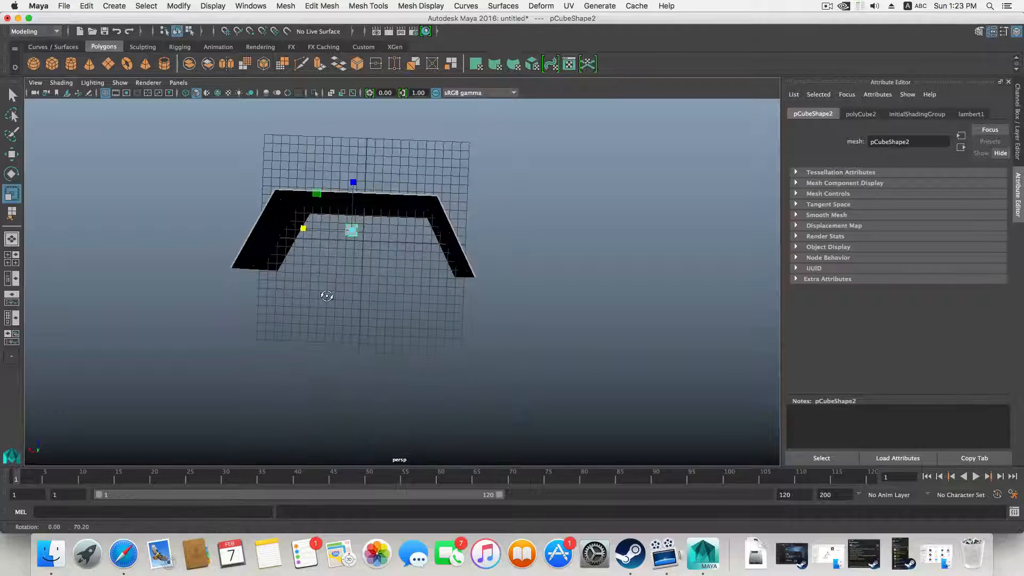
alt+right_drag(327, 288, 458, 296)
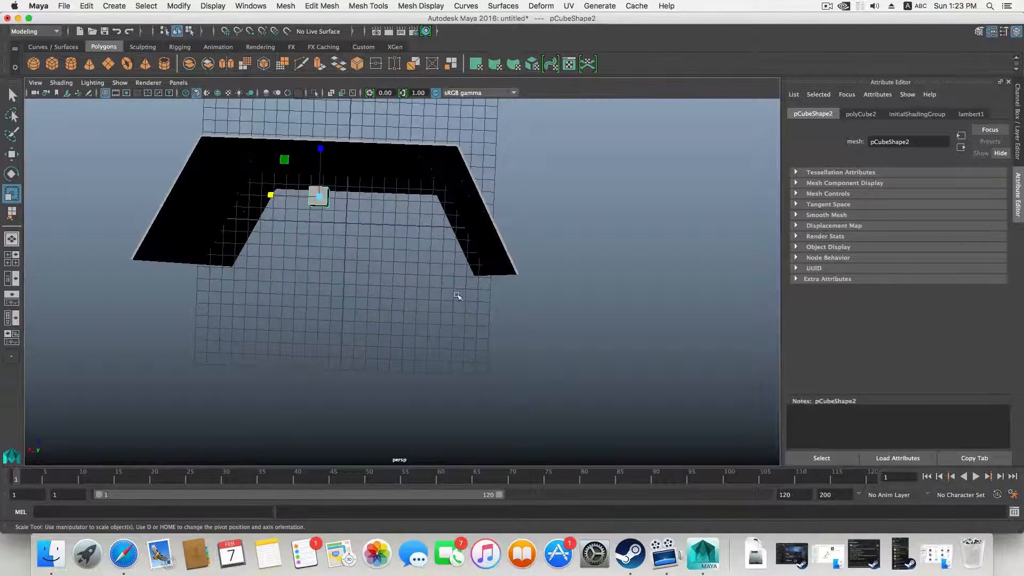
click(375, 231)
Switch the window frame to face selection and select the small top face at the end of one side wall.
alt+right_drag(400, 283, 572, 290)
alt+middle_drag(573, 290, 415, 300)
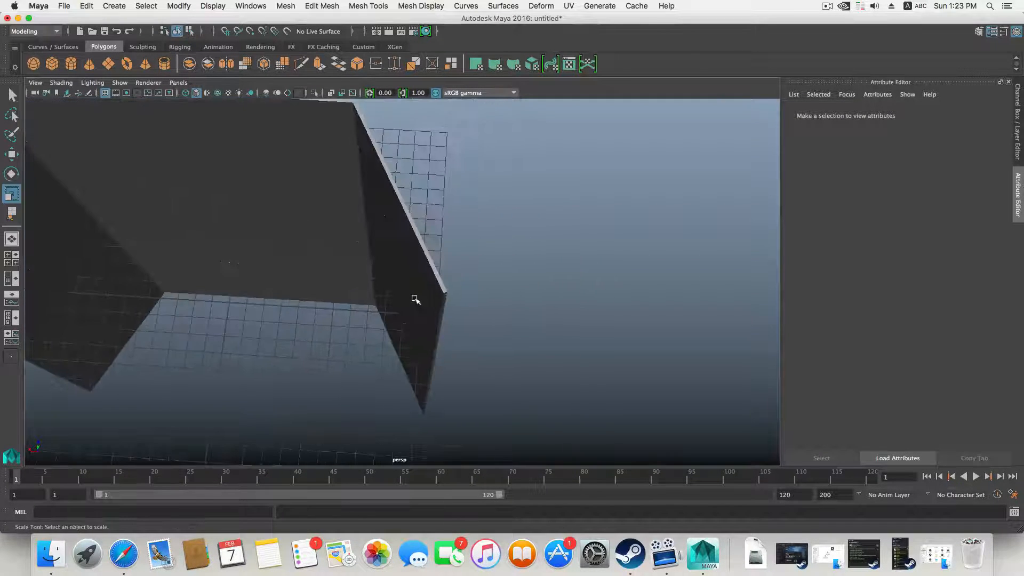
alt+right_drag(415, 299, 494, 276)
alt+middle_drag(493, 277, 503, 309)
click(486, 308)
alt+drag(487, 308, 427, 329)
right_drag(407, 288, 401, 299)
click(402, 327)
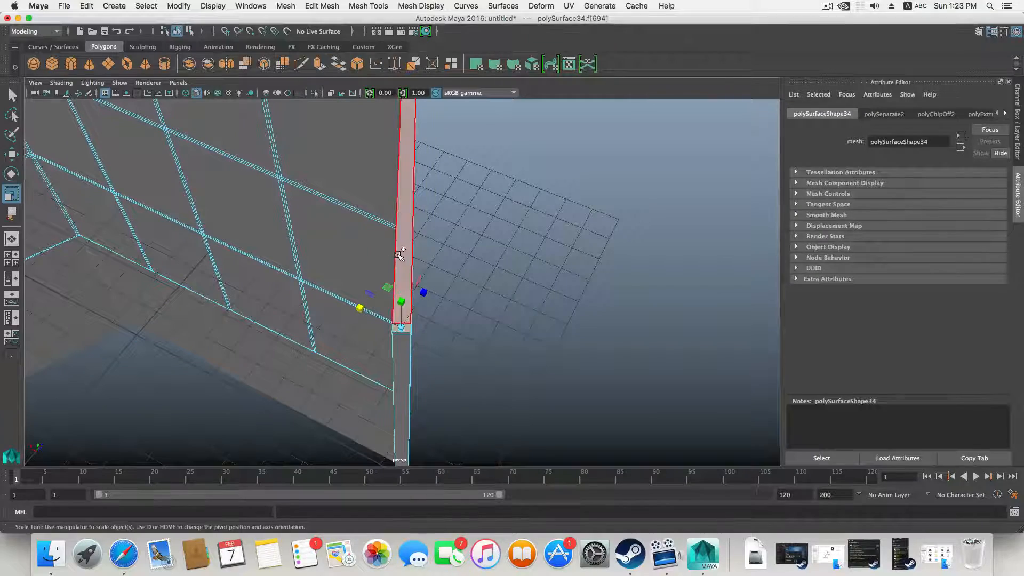
click(394, 272)
click(398, 329)
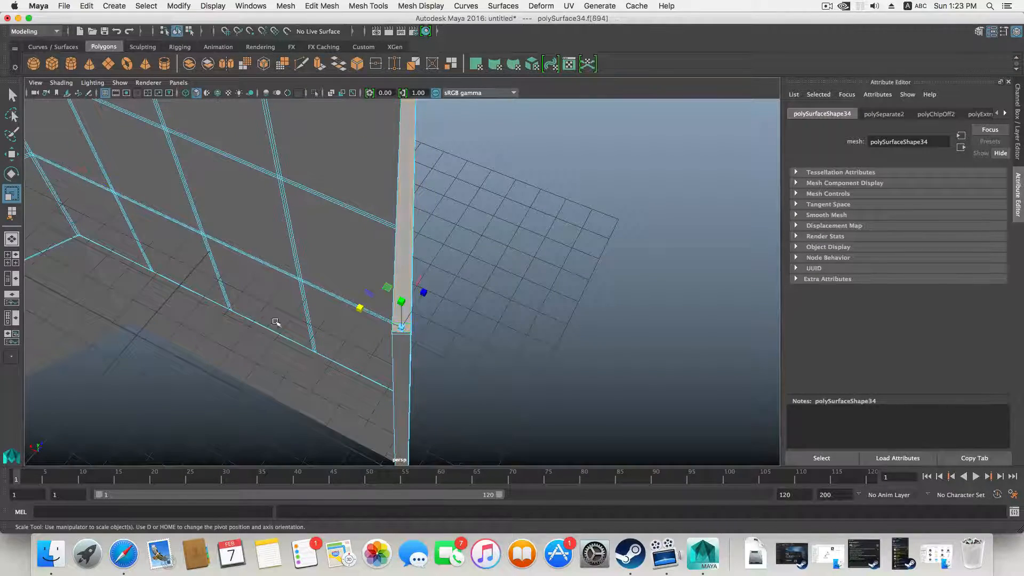
Extend the selection to the whole loop of faces along the frame's top edge around all three walls.
alt+drag(276, 322, 382, 316)
alt+middle_drag(249, 244, 309, 286)
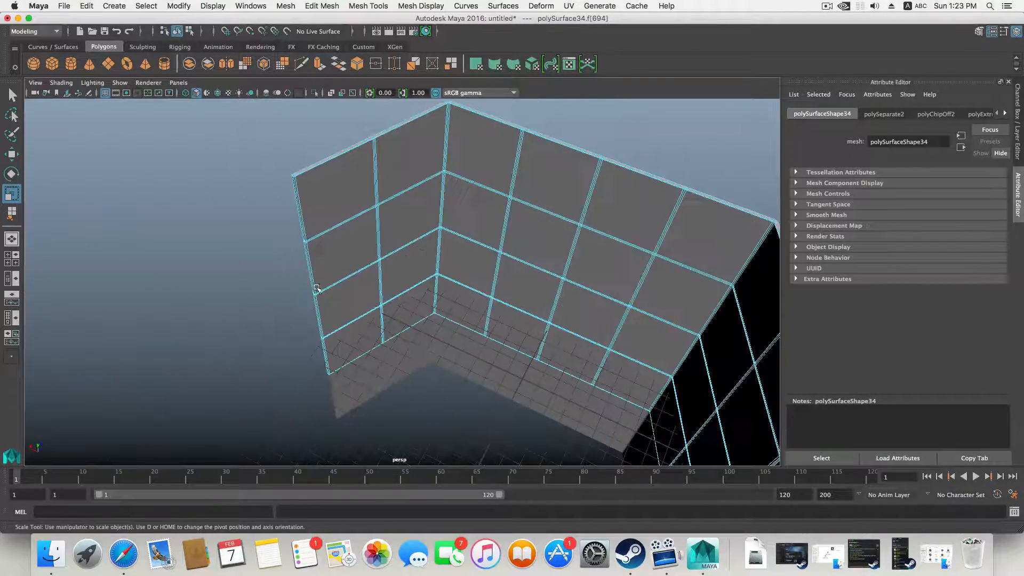
scroll(309, 285, up, 4)
alt+middle_drag(294, 217, 353, 270)
scroll(353, 270, up, 3)
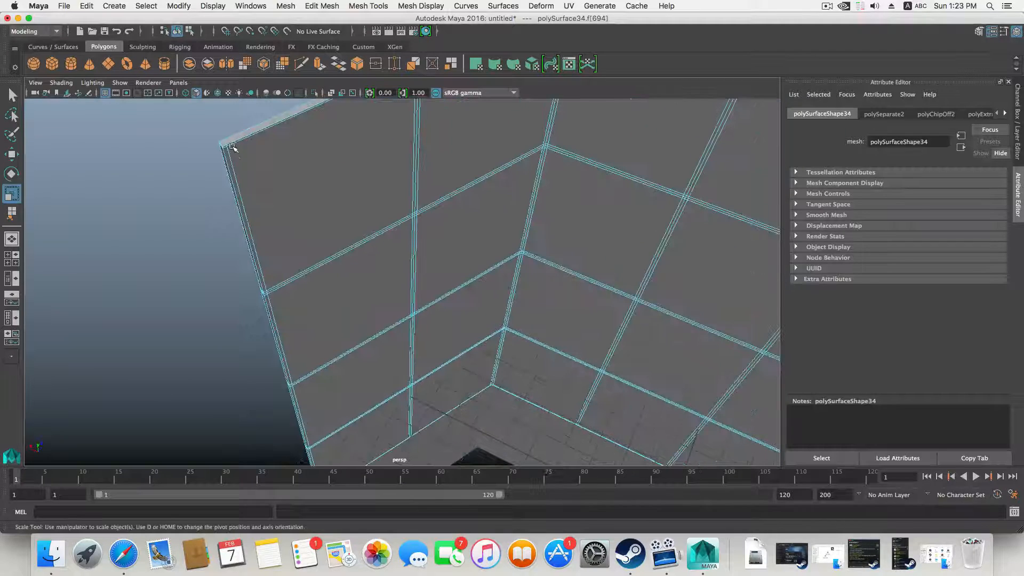
drag(224, 143, 224, 162)
scroll(344, 280, down, 5)
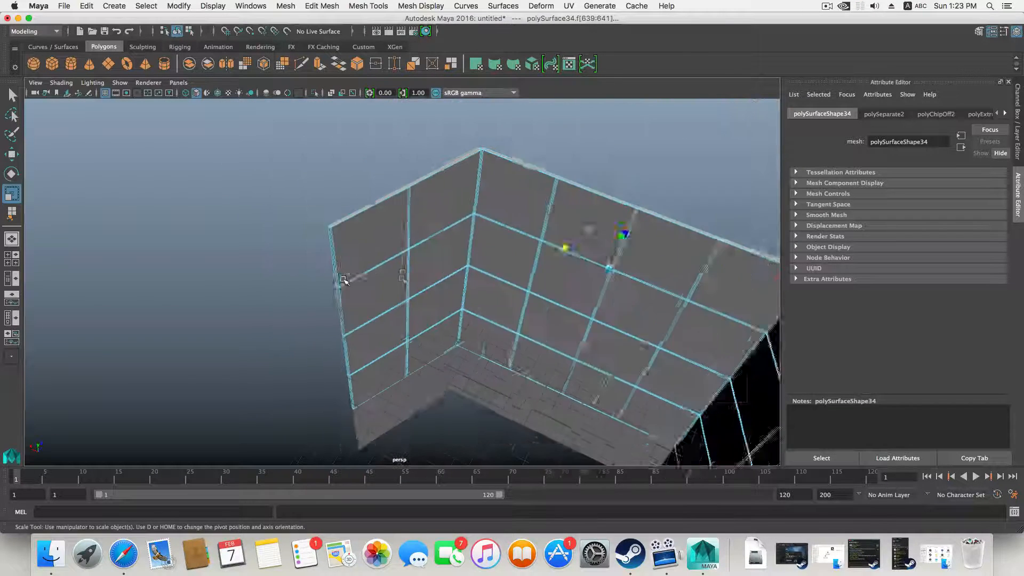
alt+drag(344, 280, 375, 279)
Duplicate the selected top-edge faces, return to object selection and select the new strip alone.
shift+right_click(464, 249)
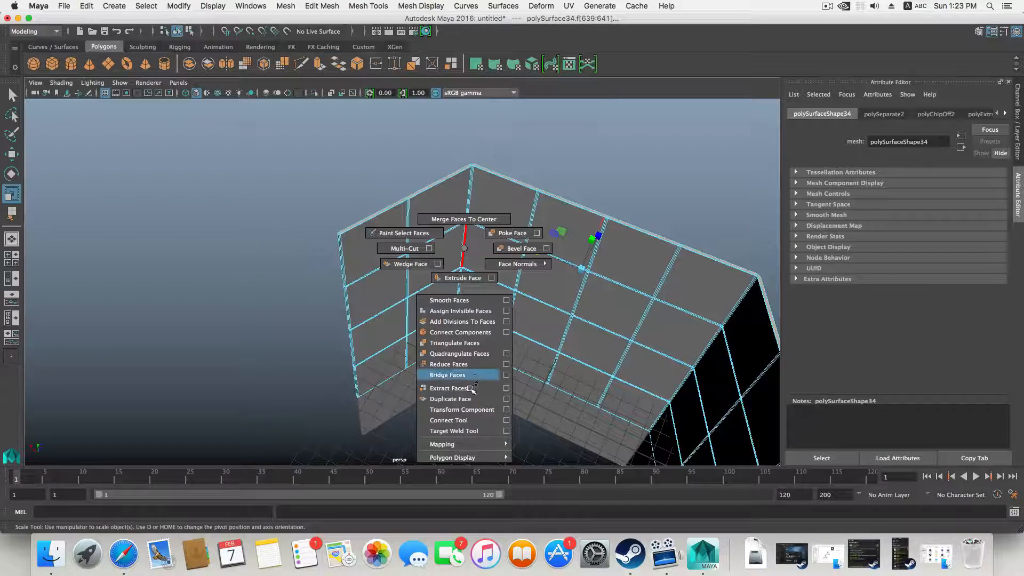
click(451, 399)
scroll(493, 357, down, 3)
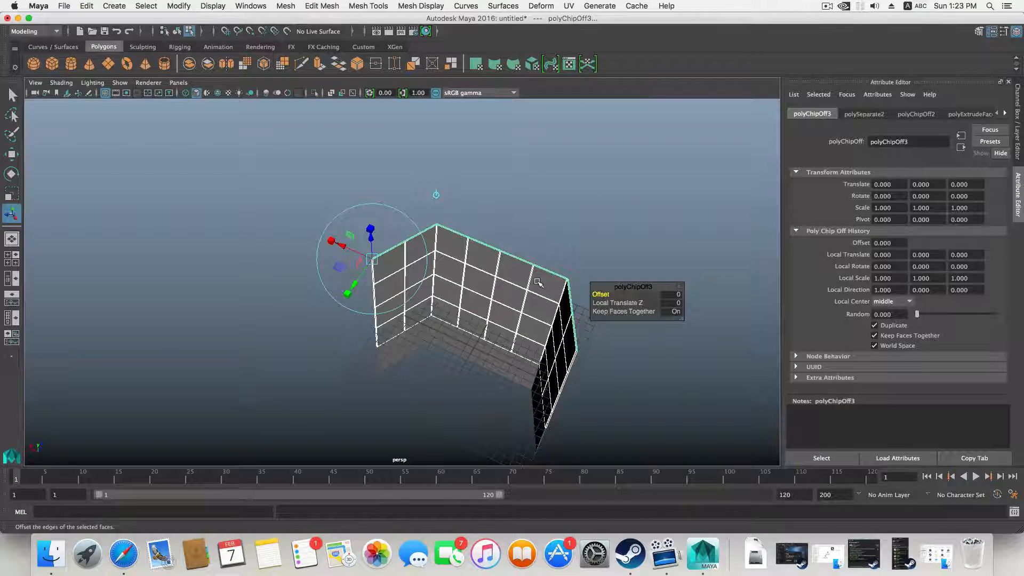
key(F8)
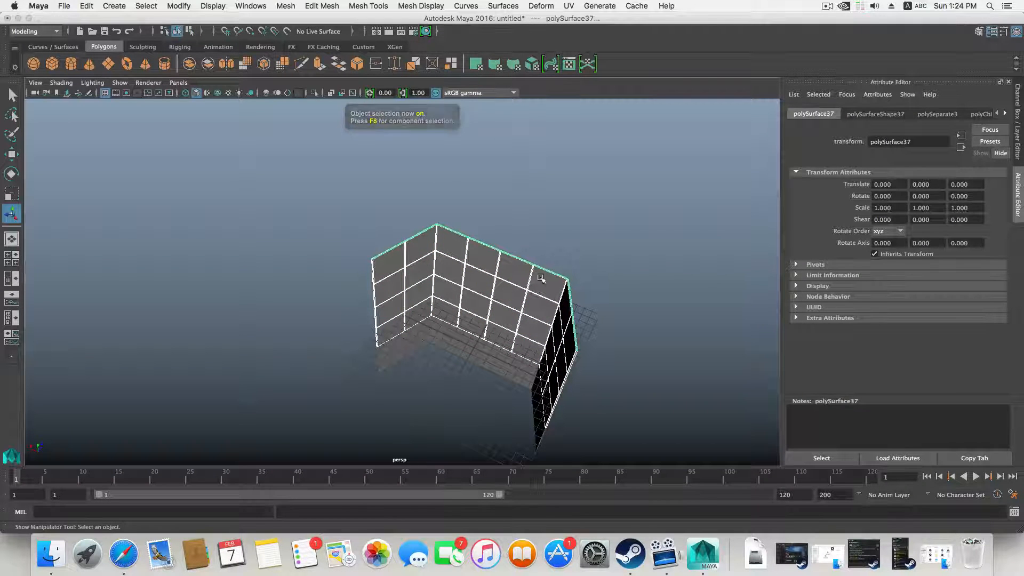
click(539, 272)
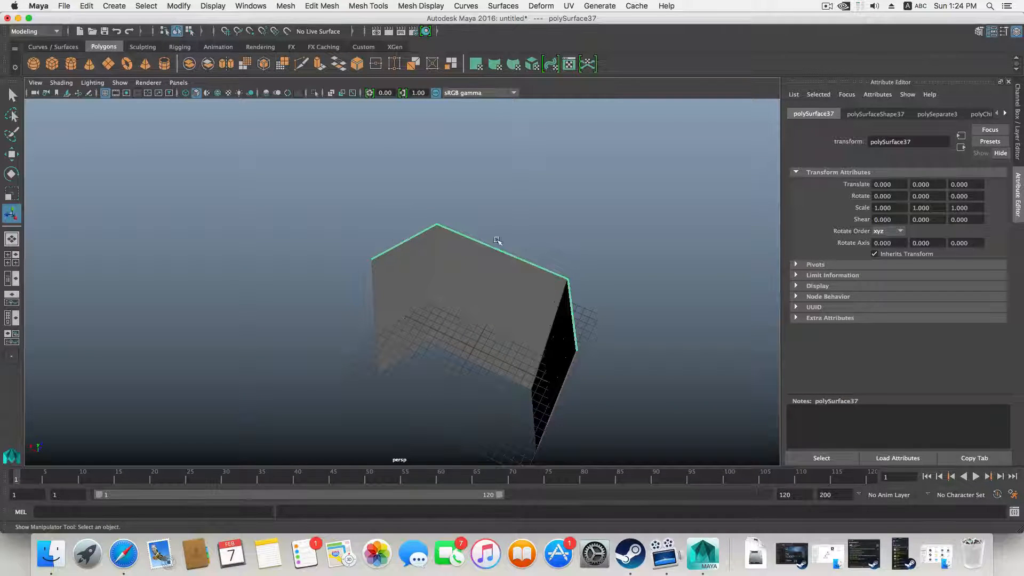
Isolate the duplicated top strip in the viewport and frame the small end faces along its side section.
scroll(498, 241, up, 10)
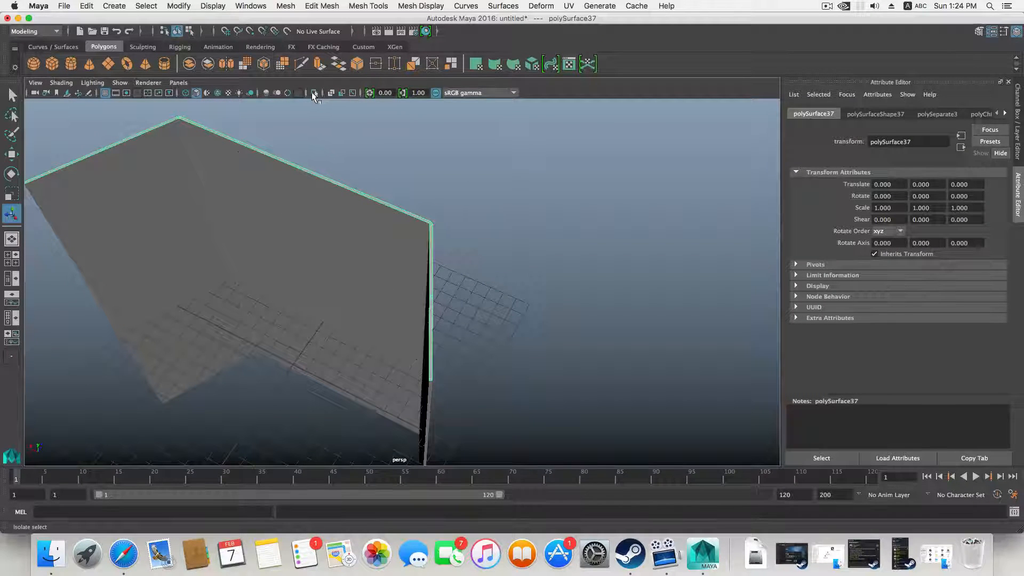
click(314, 93)
alt+middle_drag(408, 280, 527, 278)
alt+drag(527, 277, 475, 327)
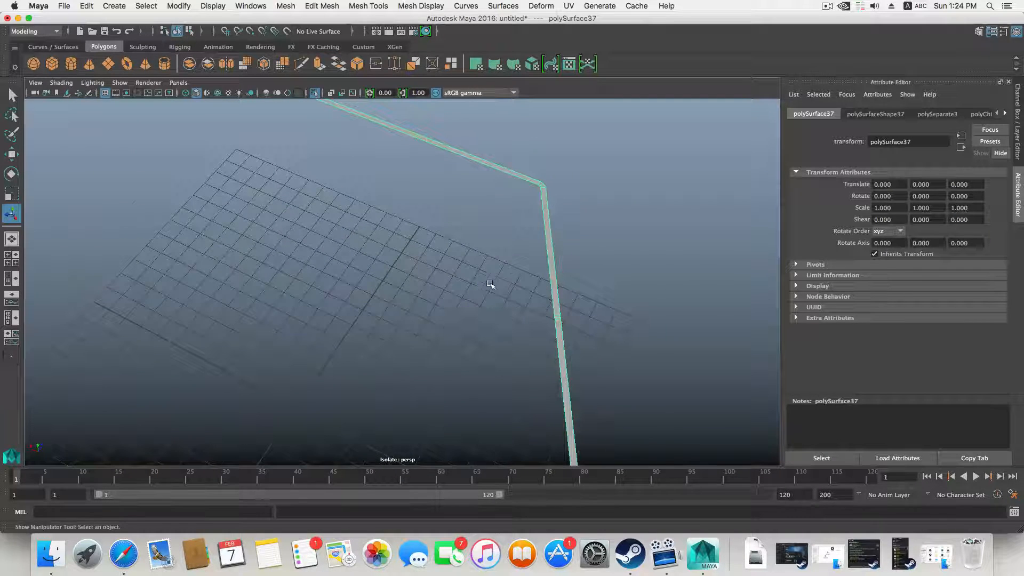
scroll(490, 284, up, 3)
alt+middle_drag(522, 277, 475, 192)
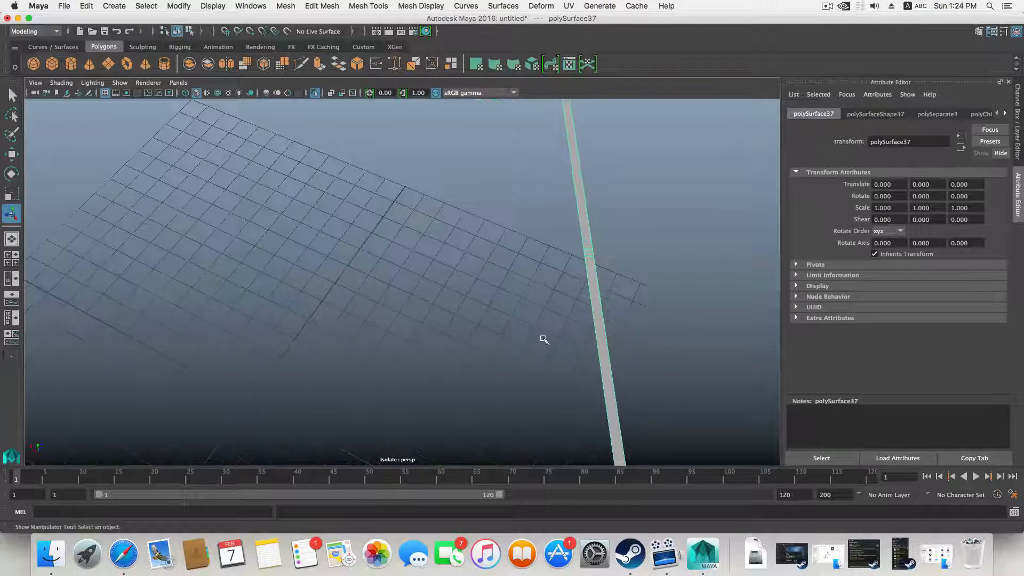
Switch the isolated top strip to edge selection and select the short end edges at both of its open ends.
scroll(544, 339, down, 4)
right_drag(497, 269, 500, 240)
alt+middle_drag(515, 358, 478, 275)
scroll(503, 278, up, 3)
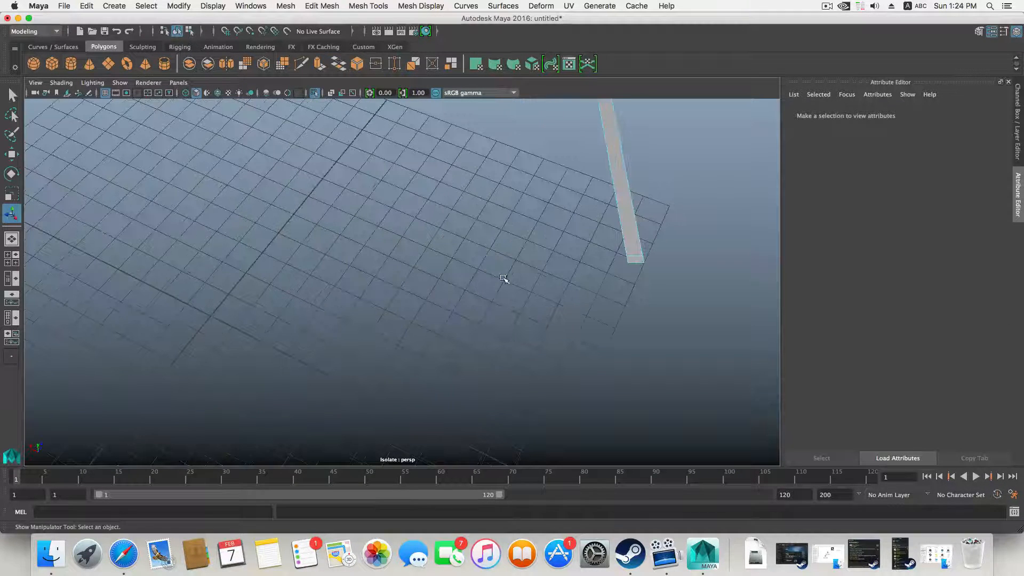
click(629, 258)
scroll(448, 276, down, 10)
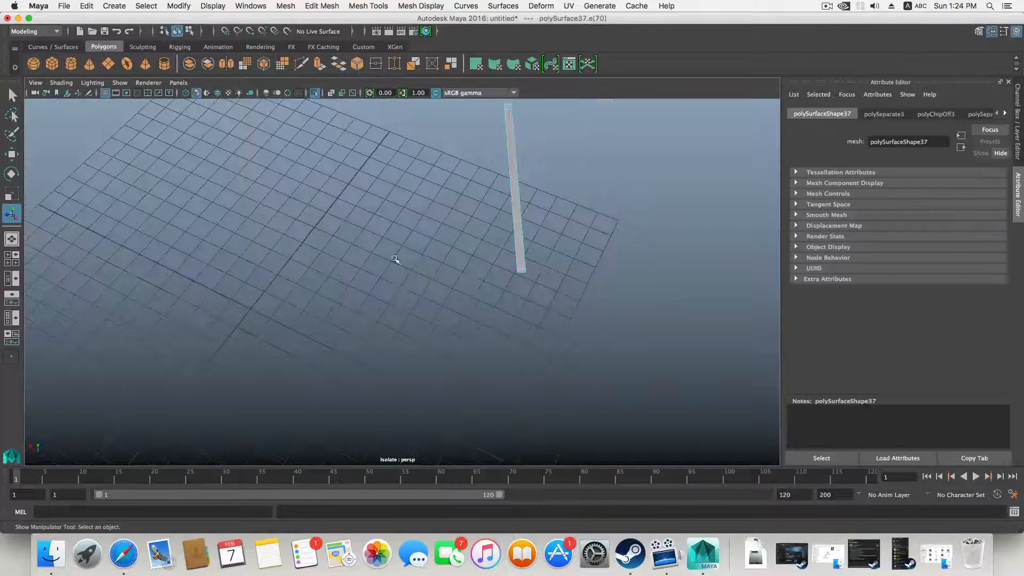
alt+middle_drag(276, 243, 495, 313)
alt+drag(347, 303, 414, 295)
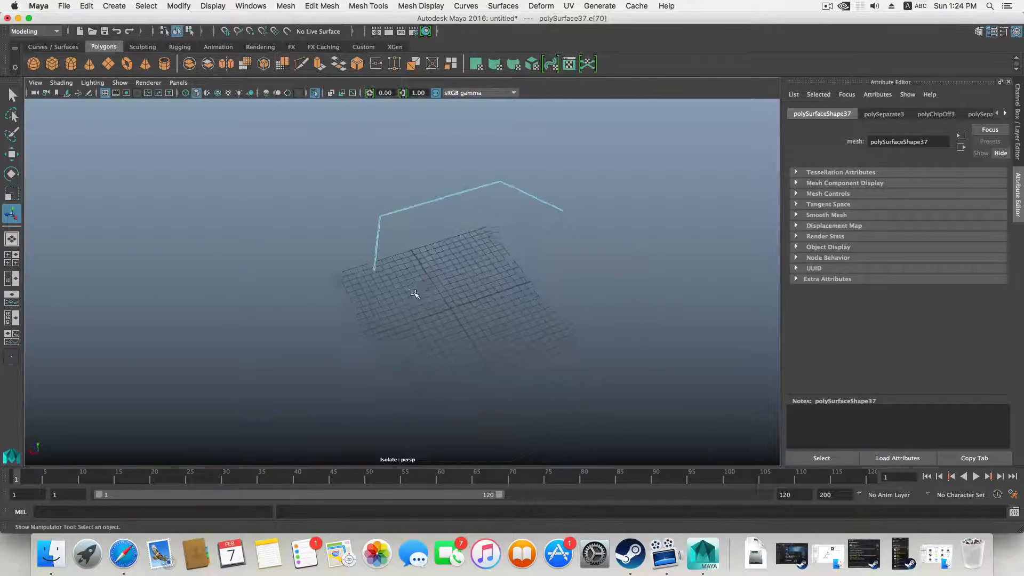
scroll(410, 302, up, 8)
alt+drag(362, 268, 426, 295)
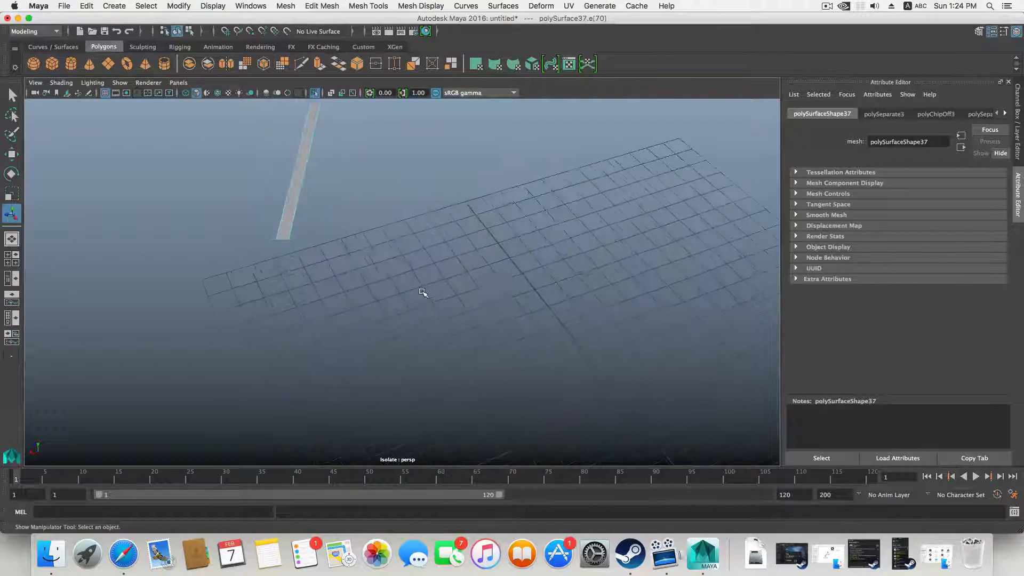
shift+click(288, 238)
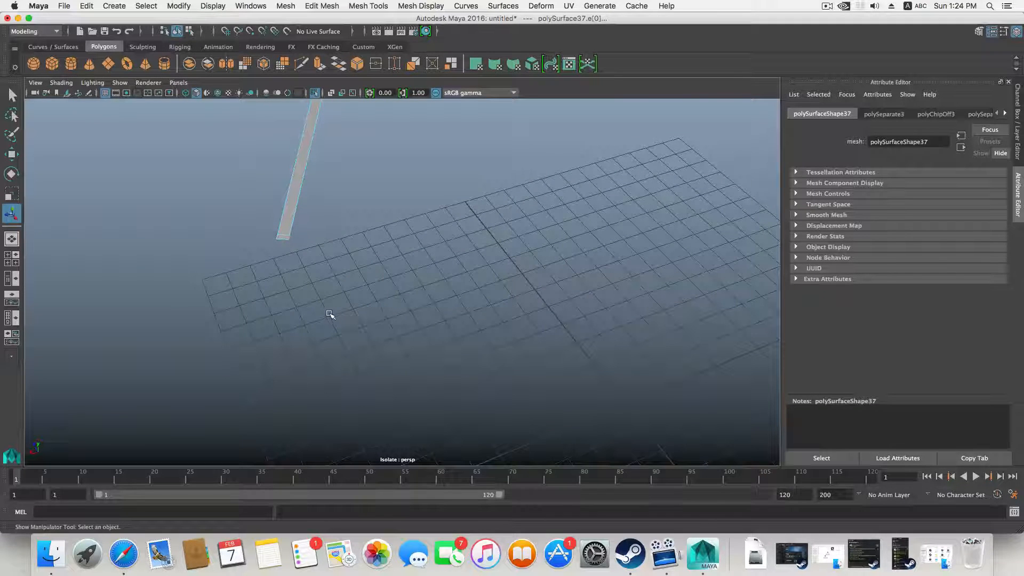
Bridge the two selected end edges to close the strip along the open back.
alt+drag(332, 316, 340, 286)
click(314, 4)
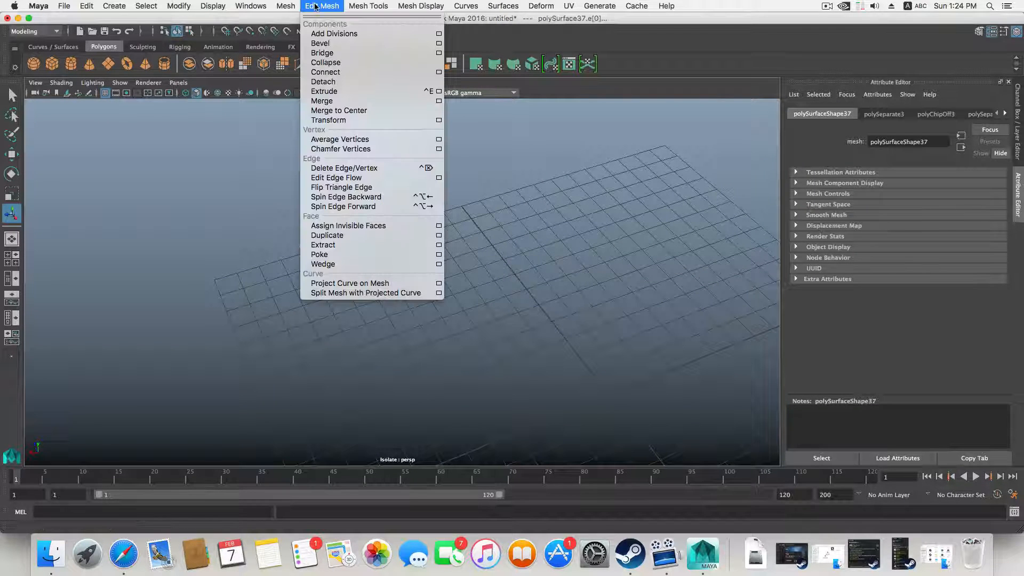
click(323, 53)
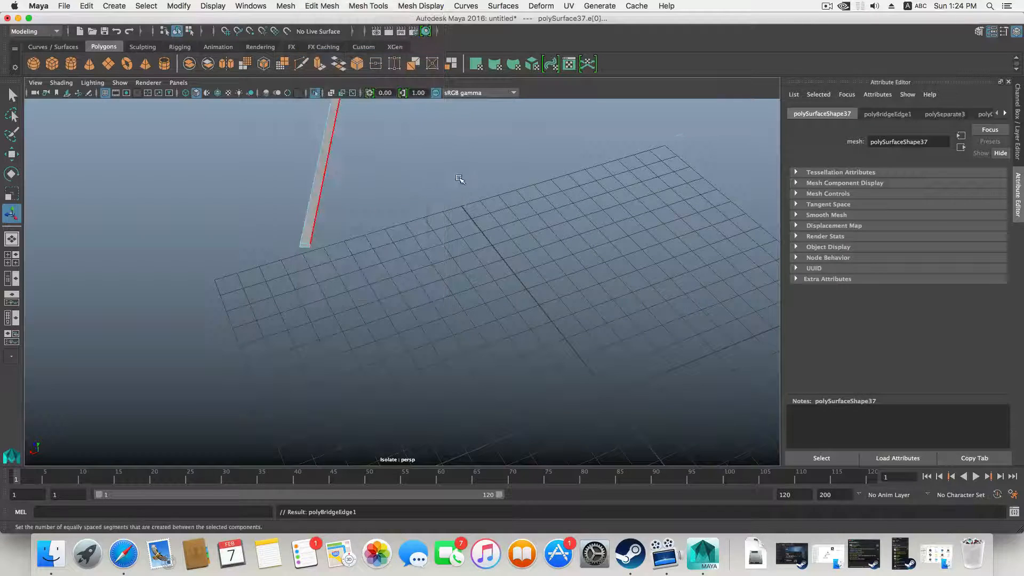
Examine the bridged strip from several angles, checking its corners and the new back section.
alt+drag(455, 188, 425, 281)
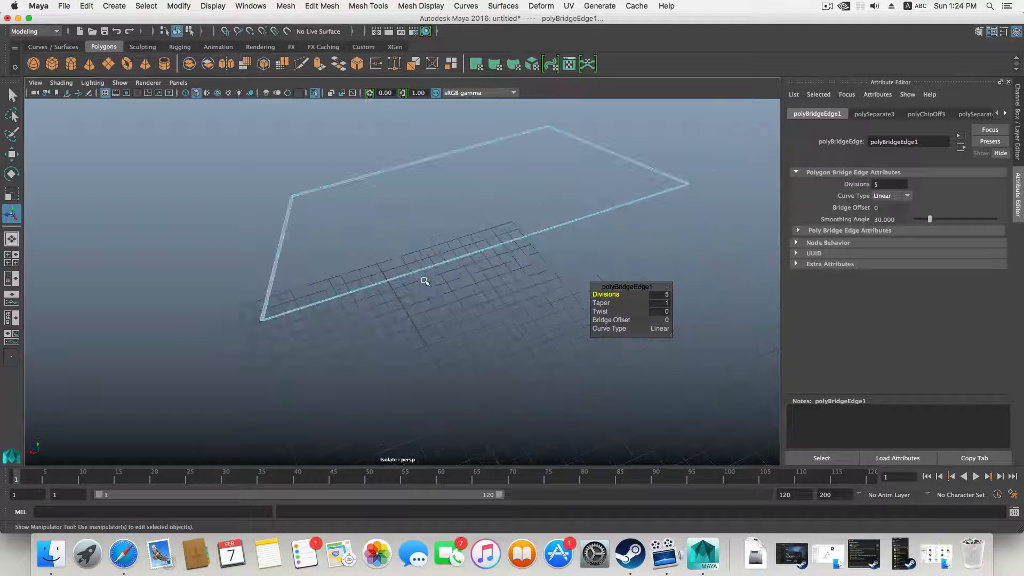
scroll(435, 276, up, 5)
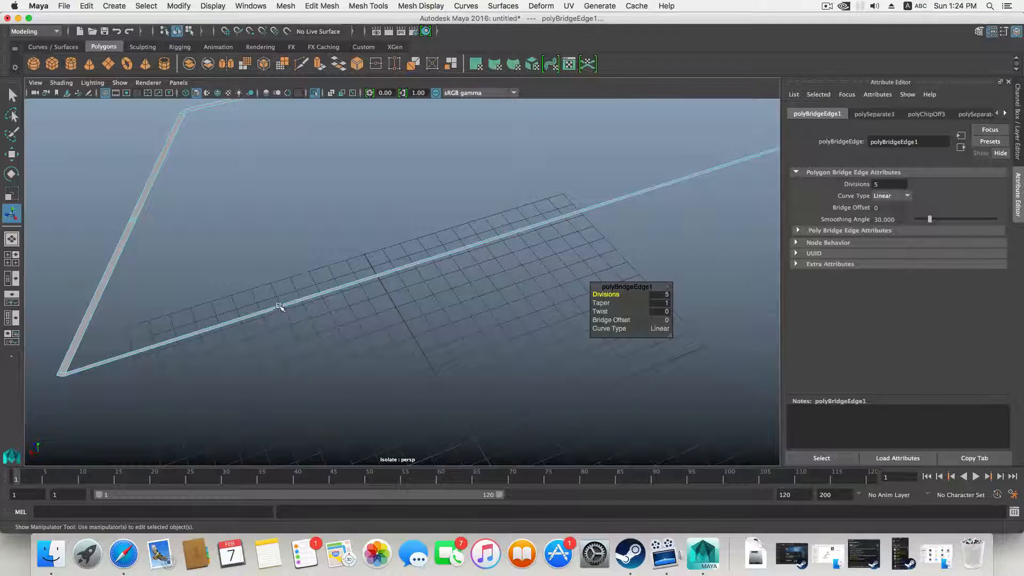
alt+drag(281, 305, 400, 288)
scroll(398, 292, up, 3)
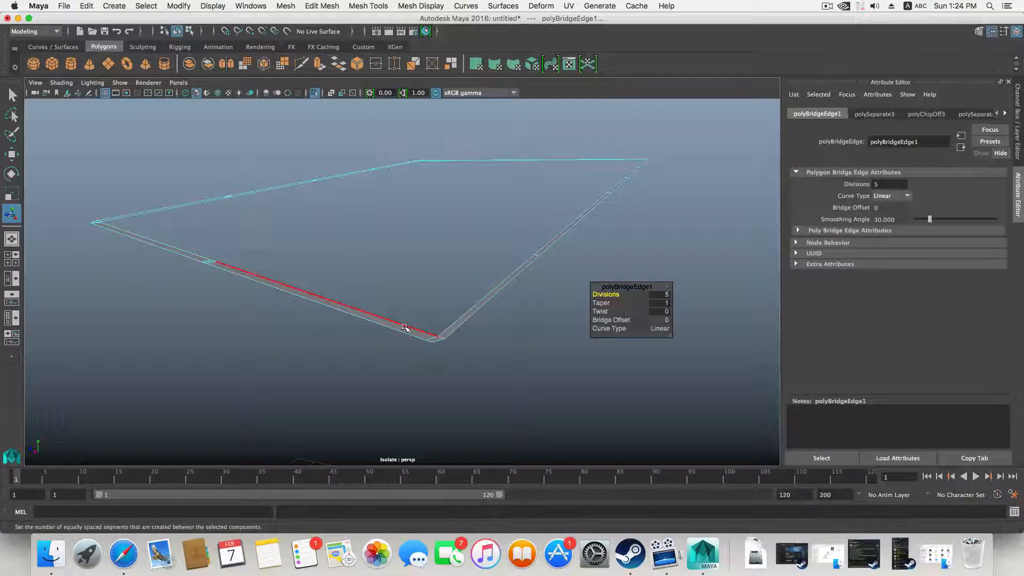
alt+drag(327, 315, 432, 300)
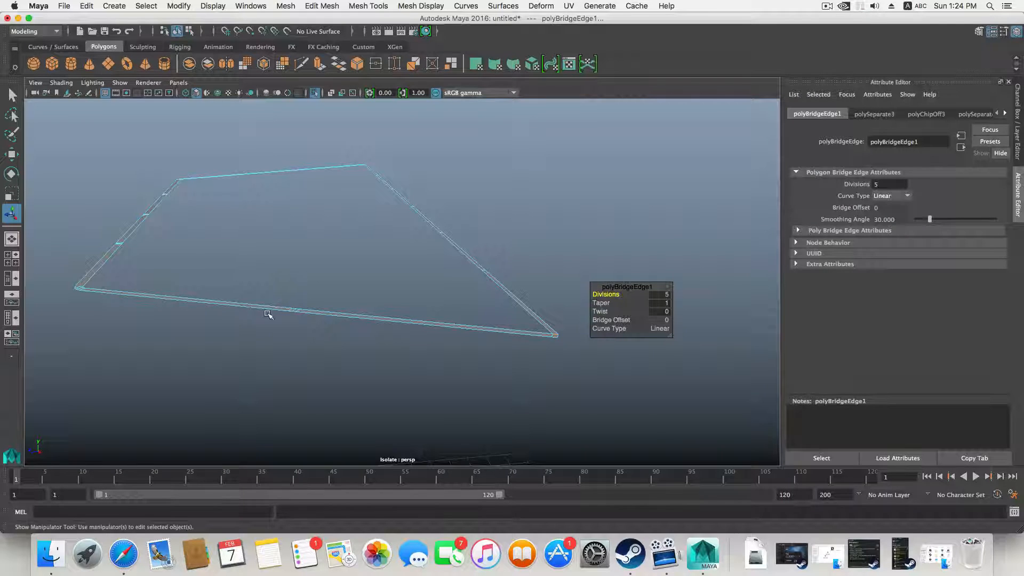
alt+middle_drag(268, 314, 366, 327)
alt+drag(195, 314, 247, 336)
alt+middle_drag(195, 330, 253, 342)
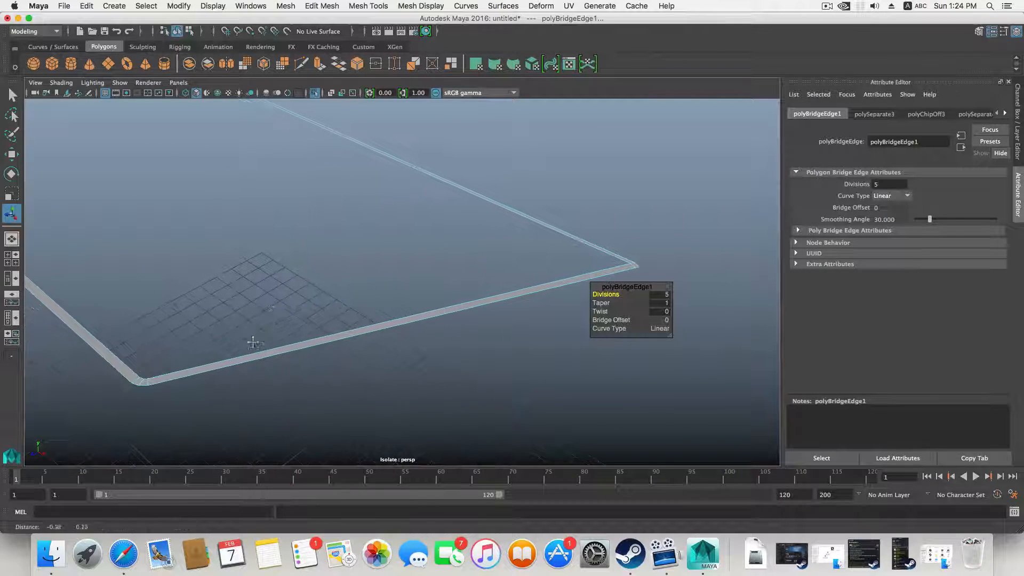
alt+drag(279, 320, 240, 334)
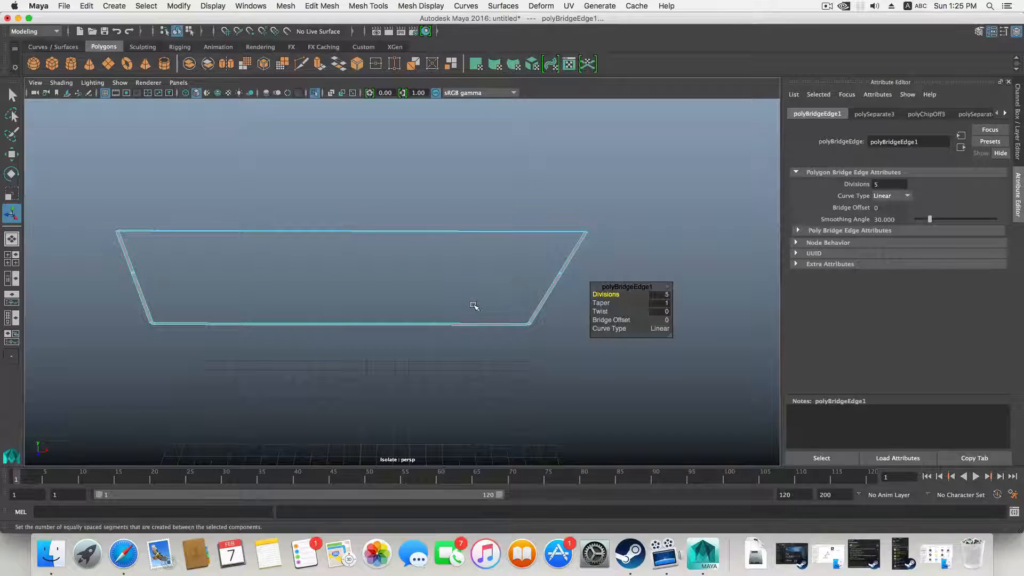
Select the inner edges of the closed strip and fill the hole to make a solid top face.
drag(613, 287, 422, 235)
scroll(411, 249, up, 5)
alt+middle_drag(422, 235, 346, 234)
right_click(450, 256)
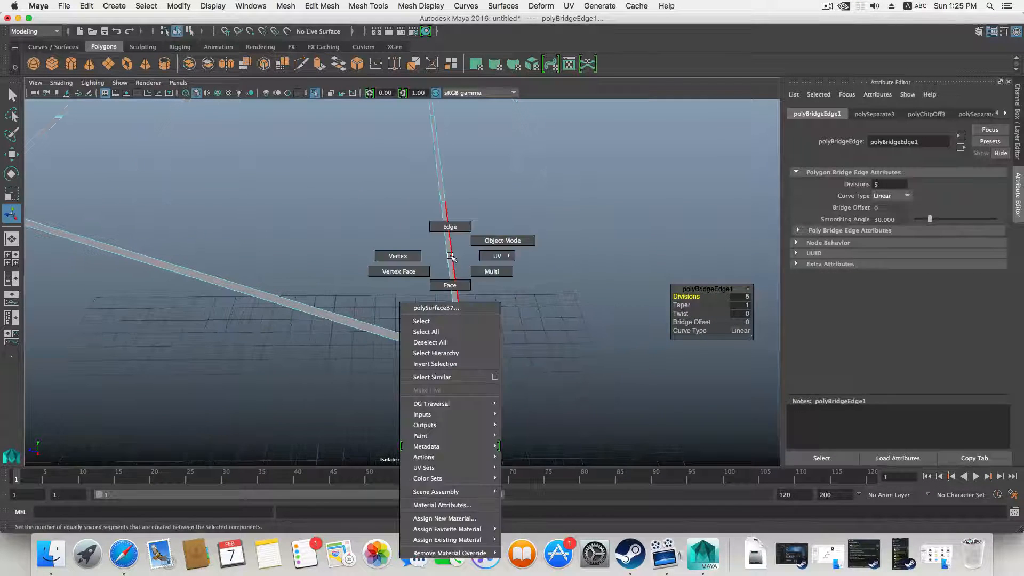
click(457, 225)
click(447, 247)
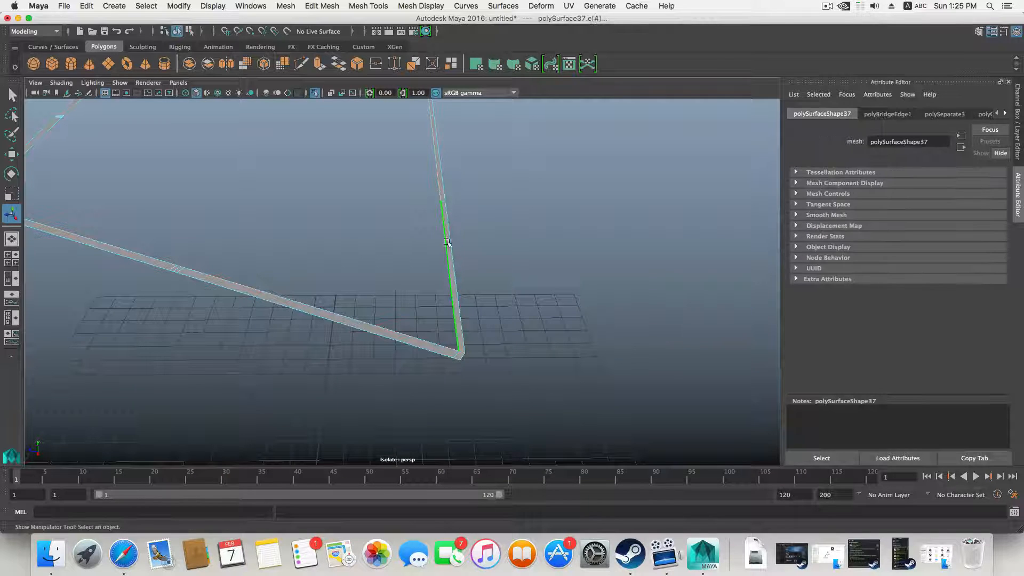
scroll(376, 319, down, 3)
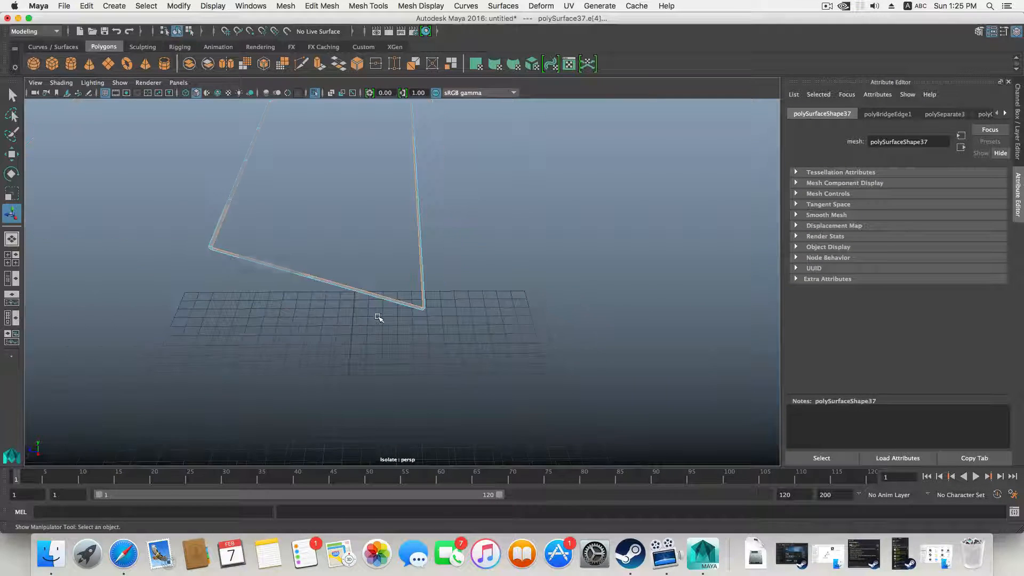
alt+drag(357, 285, 402, 364)
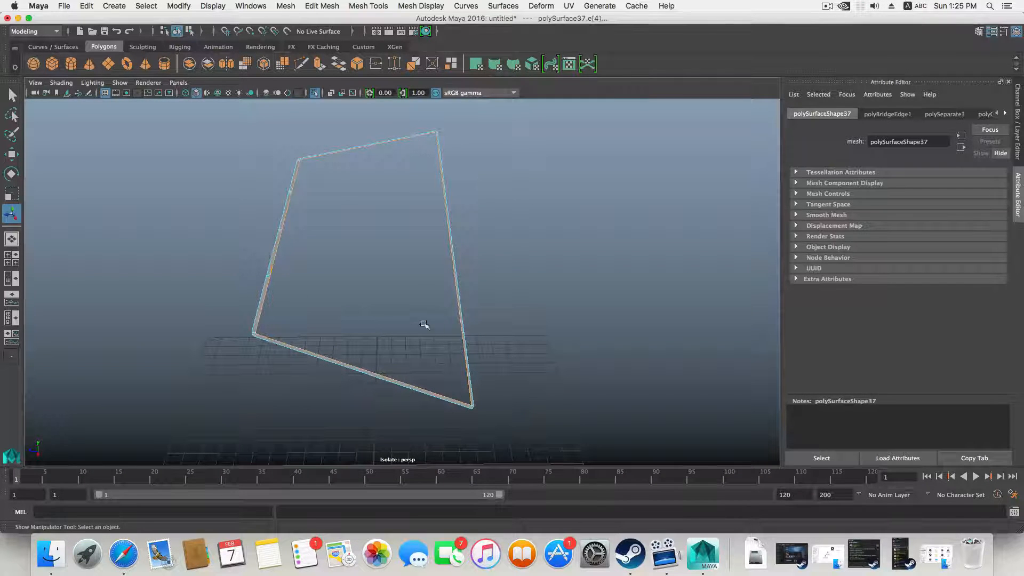
click(288, 6)
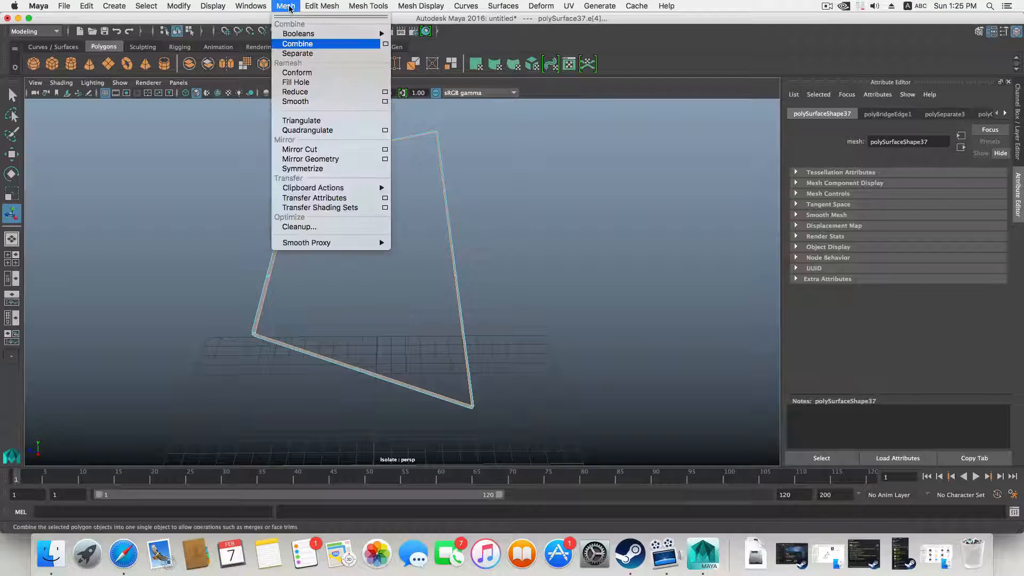
click(296, 82)
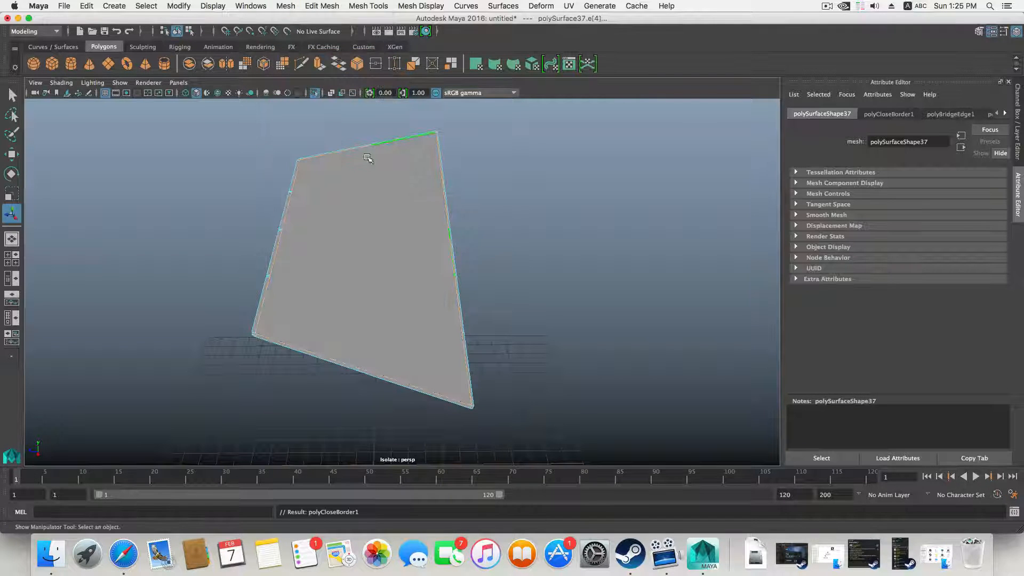
Turn off isolation to show the whole window model and return to object selection with the top cap selected.
click(314, 94)
alt+drag(332, 206, 393, 235)
alt+right_drag(385, 233, 597, 248)
alt+drag(386, 177, 409, 228)
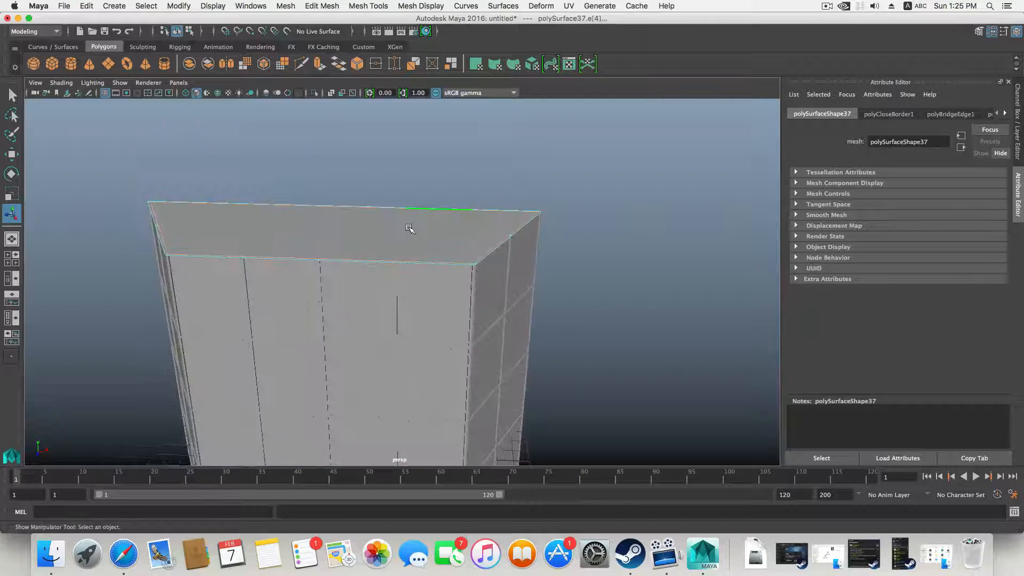
key(F8)
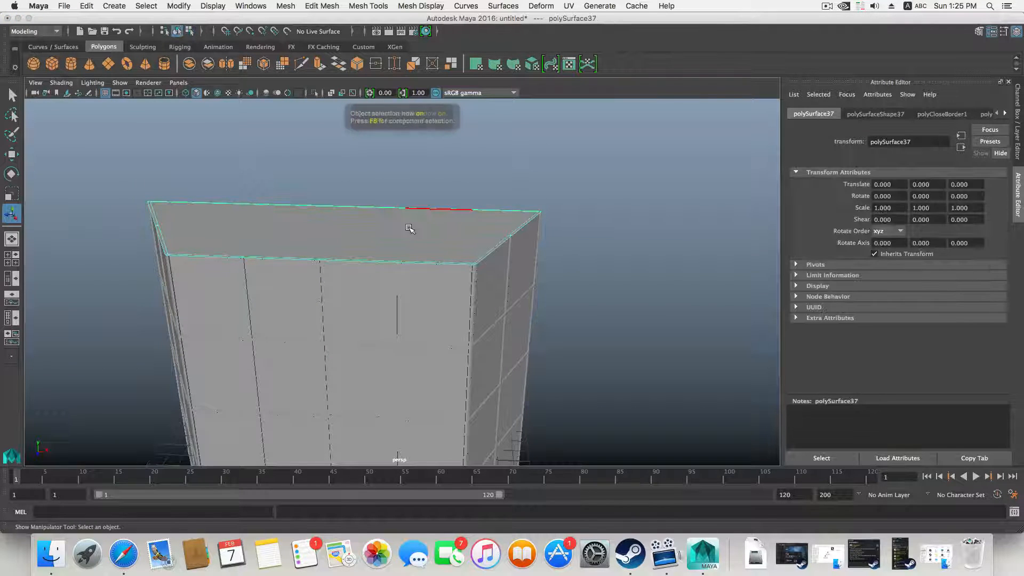
key(F8)
key(F8)
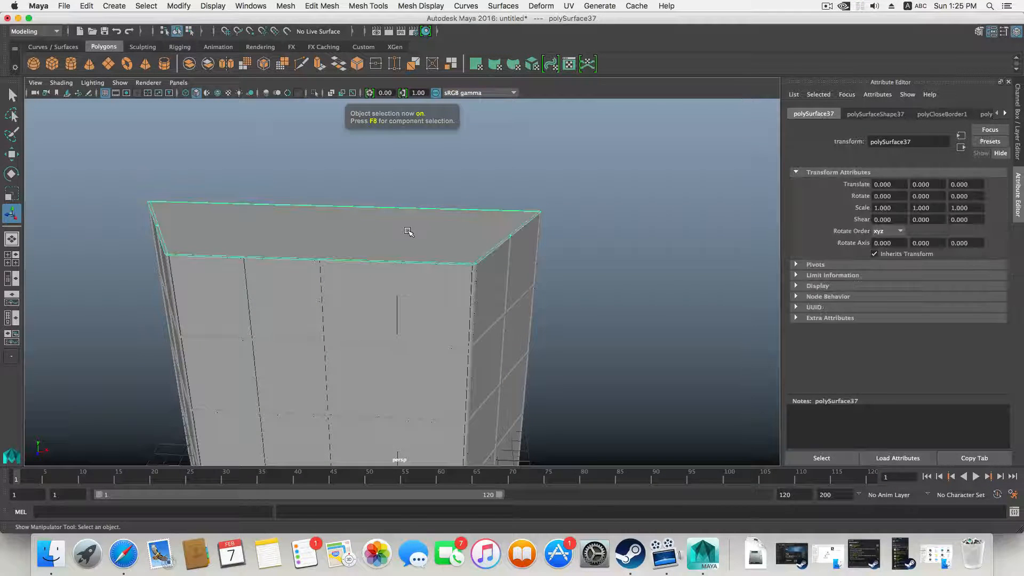
Extrude the top cap and move the extruded faces upward to give it thickness.
click(318, 64)
alt+drag(385, 205, 341, 199)
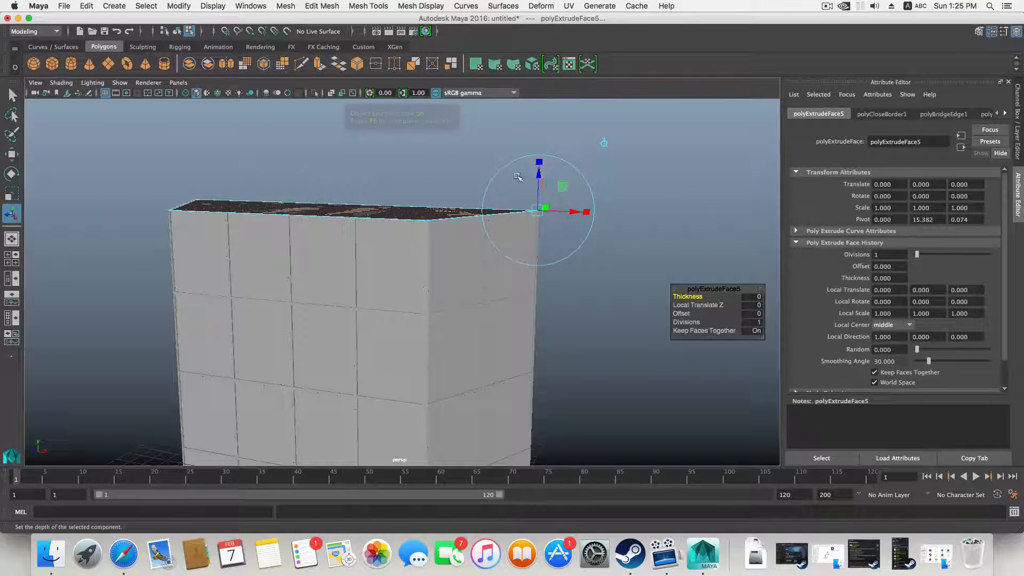
key(w)
drag(320, 156, 318, 139)
Insert a horizontal edge loop around the middle of the extruded top section's sides.
alt+right_drag(367, 178, 539, 192)
alt+middle_drag(539, 192, 453, 280)
right_drag(417, 186, 420, 152)
click(379, 190)
shift+right_drag(379, 190, 400, 222)
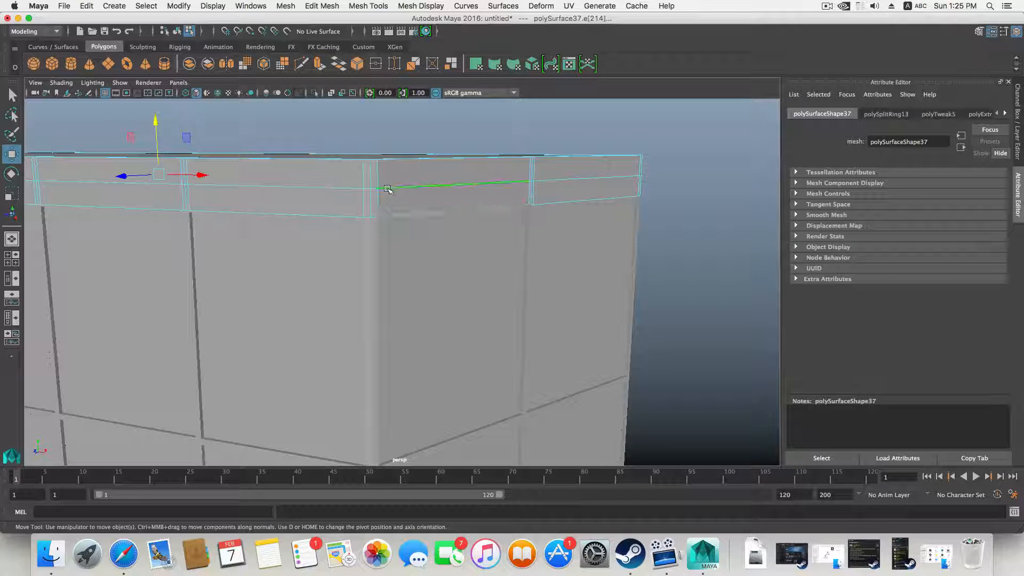
alt+drag(388, 188, 350, 196)
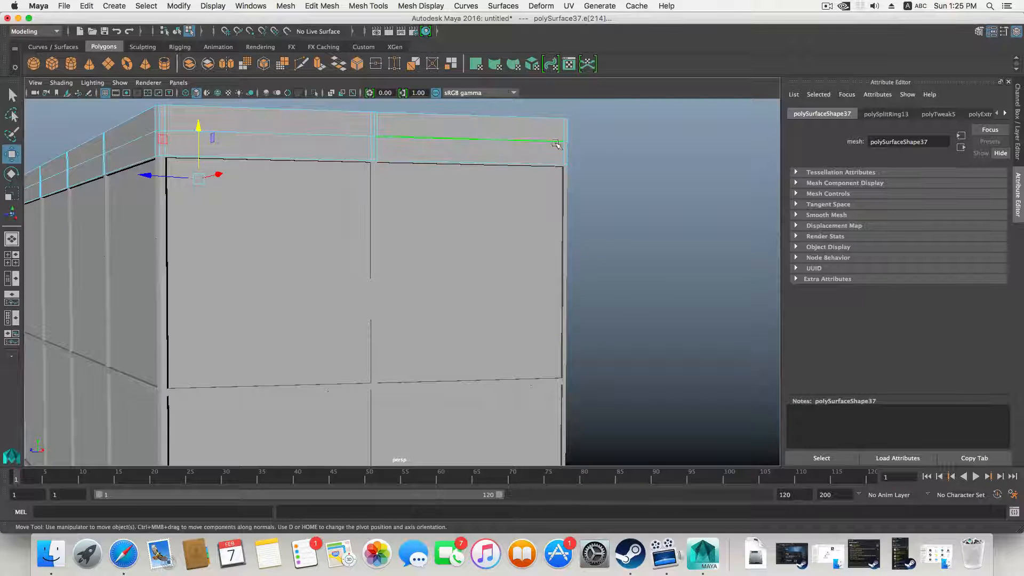
alt+drag(378, 148, 350, 152)
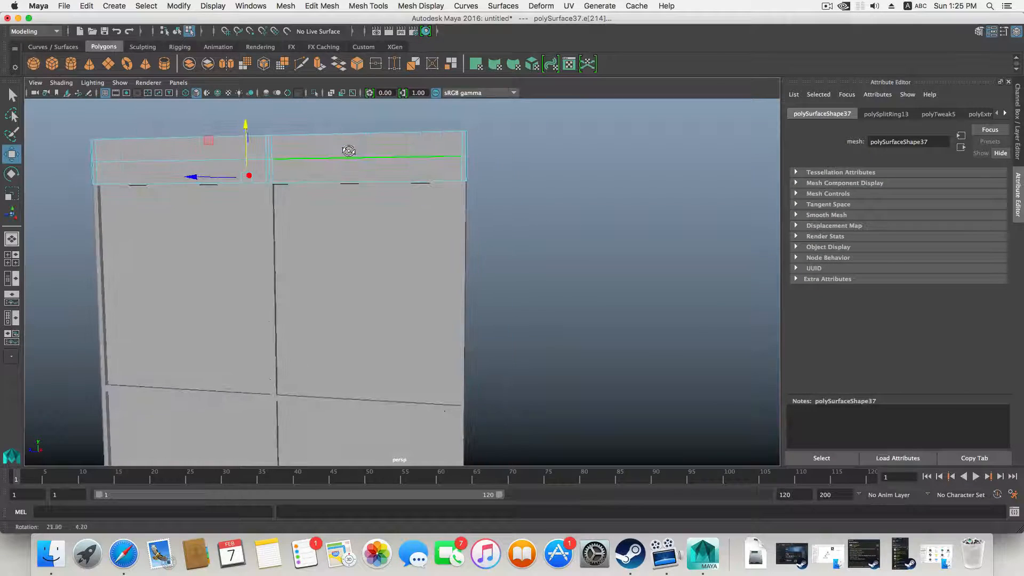
Switch the top section to face selection and select the upper-band face at the end of one side wall.
right_drag(399, 143, 405, 171)
click(462, 144)
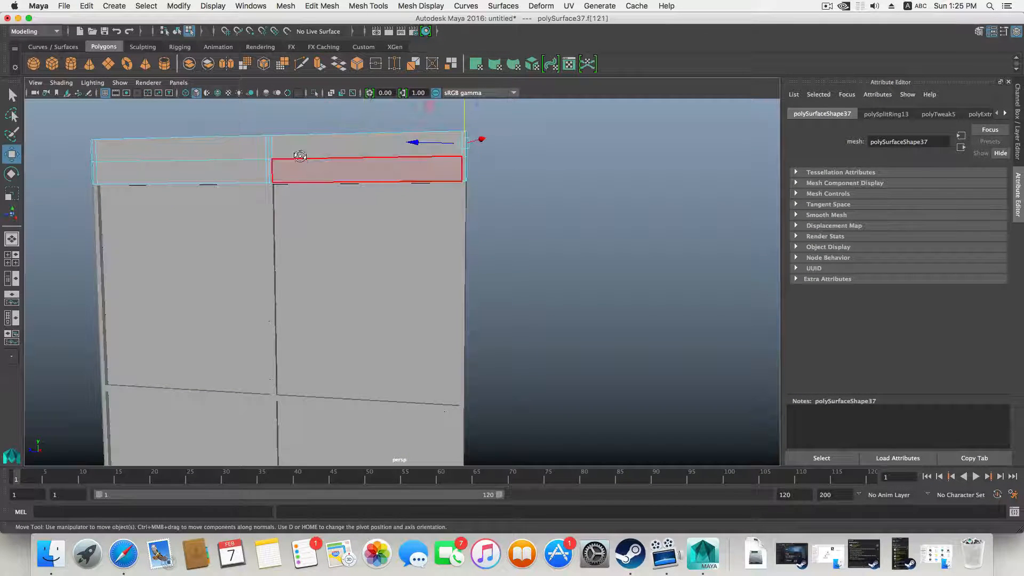
alt+drag(297, 155, 218, 200)
click(270, 210)
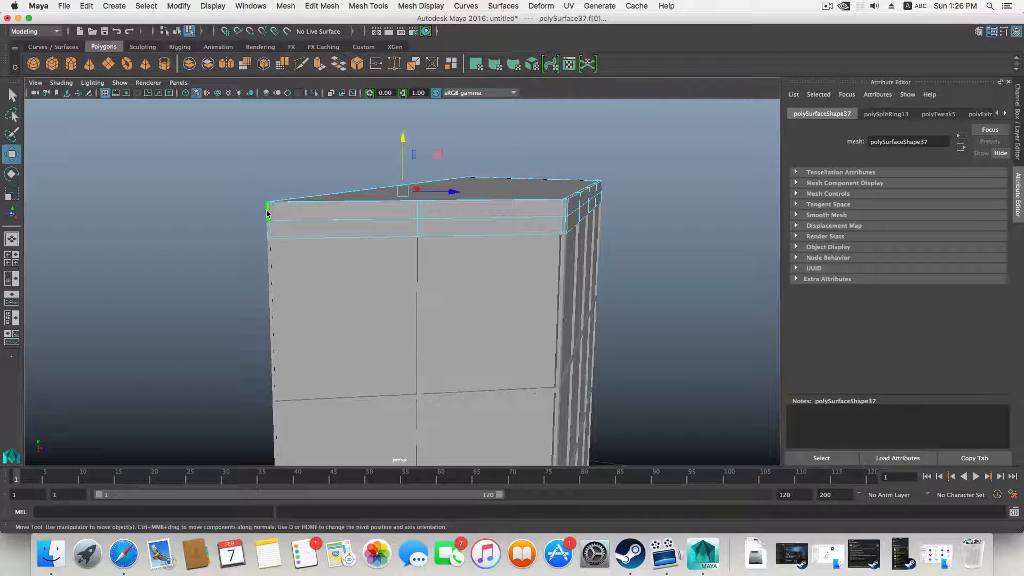
click(273, 212)
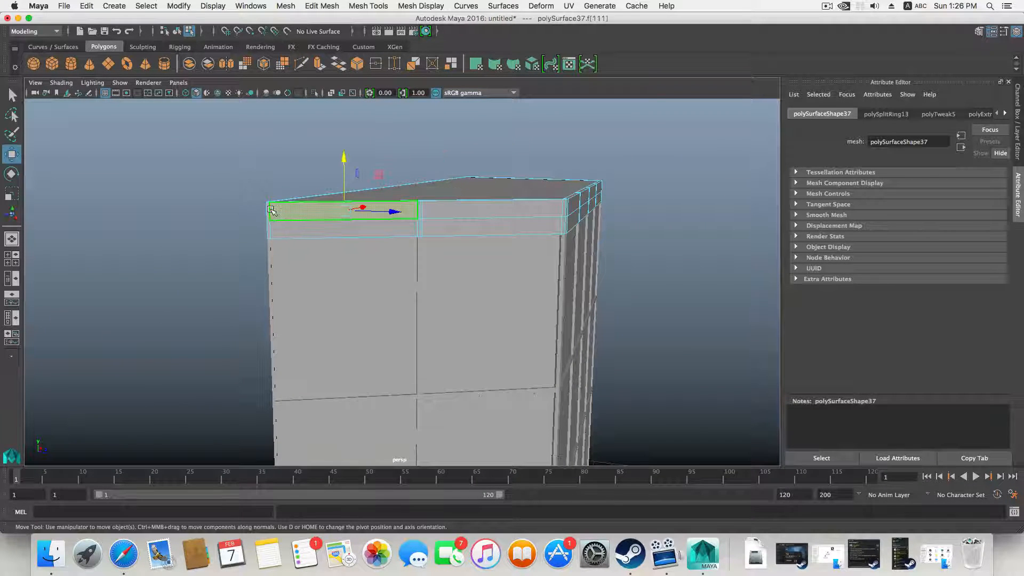
mouse_move(308, 219)
alt+mouse_down()
mouse_move(434, 217)
mouse_move(298, 211)
alt+mouse_up()
alt+drag(198, 215, 427, 204)
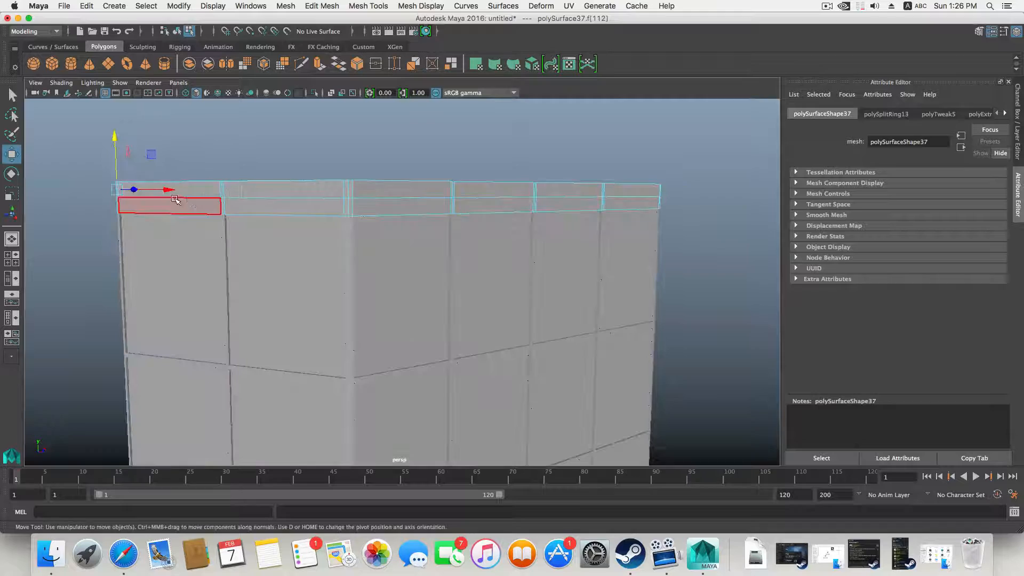
Extend the selection along the upper band of faces around the front and both side walls, leaving out the back.
shift+click(423, 192)
alt+drag(521, 203, 437, 219)
shift+click(481, 201)
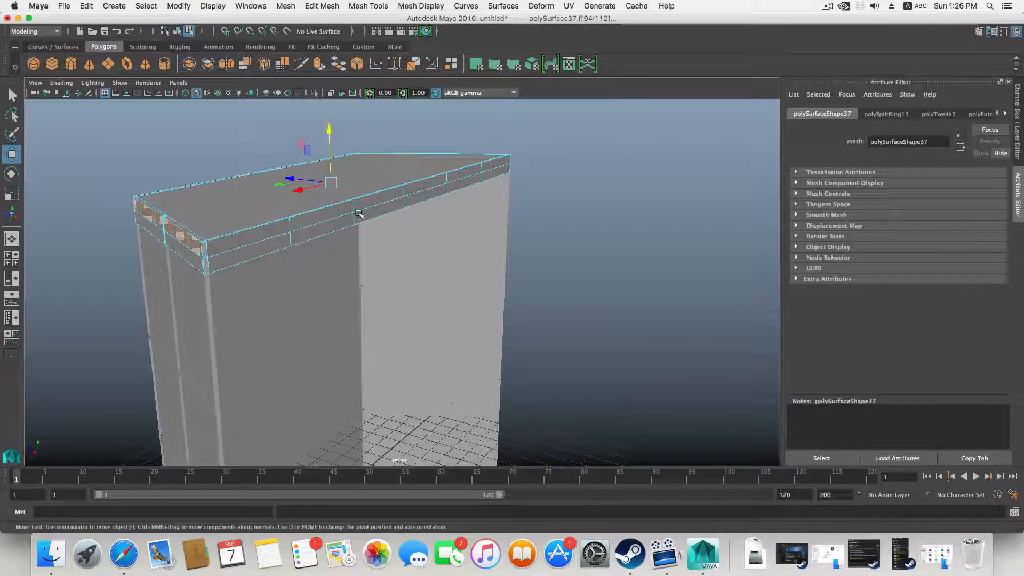
alt+drag(195, 249, 299, 373)
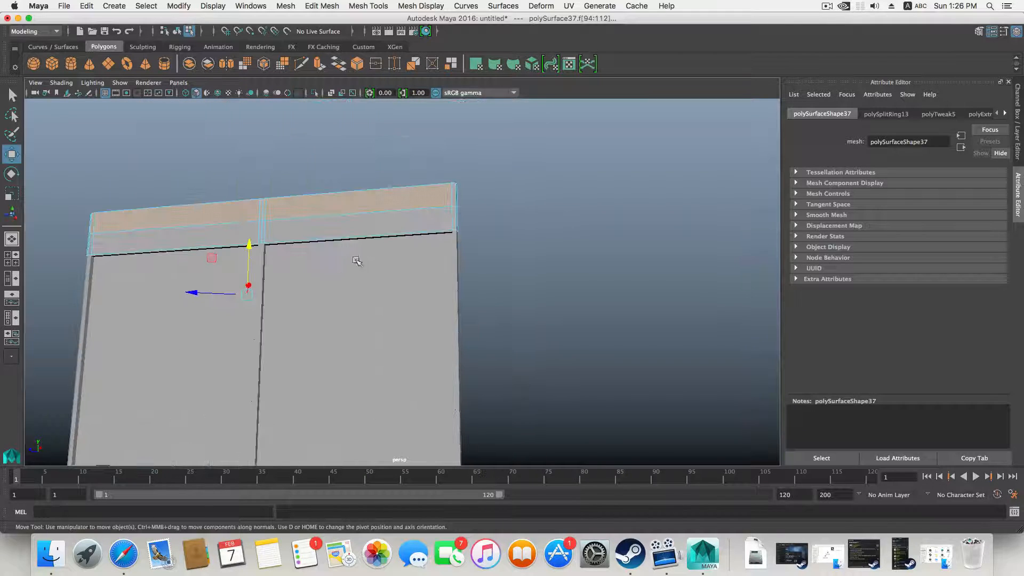
alt+drag(432, 205, 458, 320)
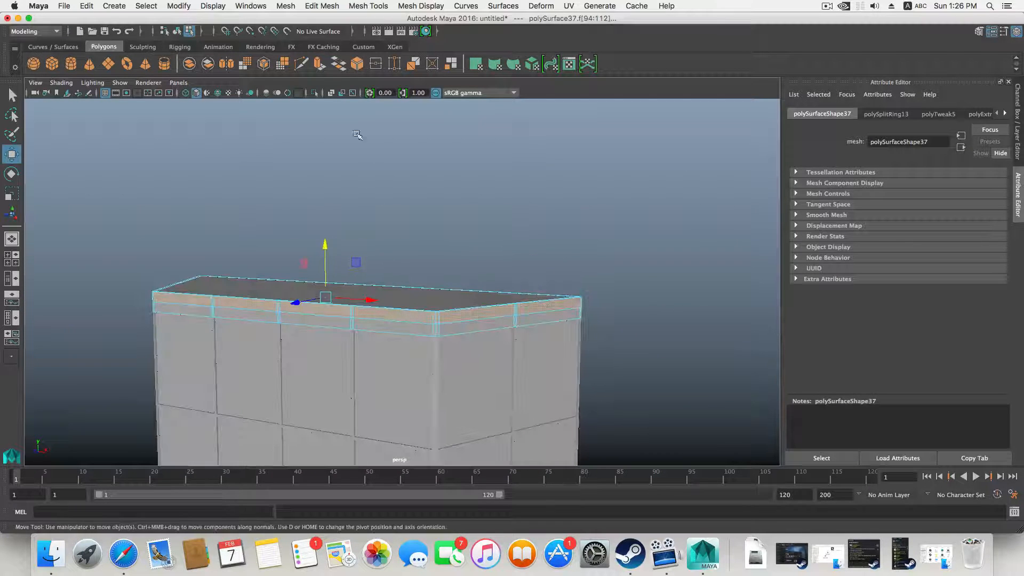
Extrude the selected upper-band faces outward by 0.414 in local Z and return to object selection.
click(318, 66)
alt+drag(299, 336, 327, 299)
scroll(348, 337, down, 10)
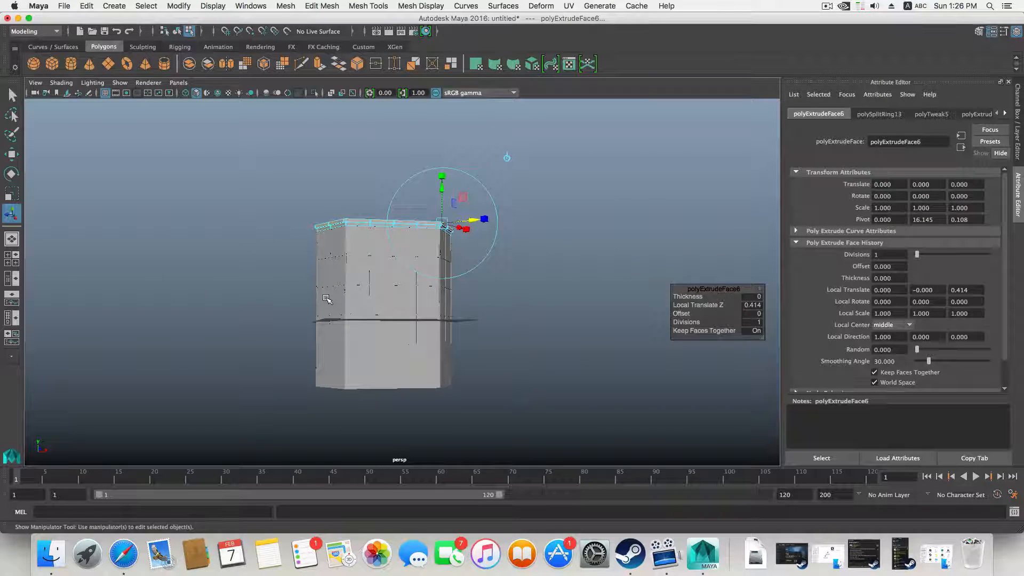
key(F8)
Switch the top section to edge selection and select the protruding band's lower outer edge at the end of one side wall.
scroll(326, 299, up, 10)
alt+middle_drag(331, 279, 446, 318)
right_click(500, 268)
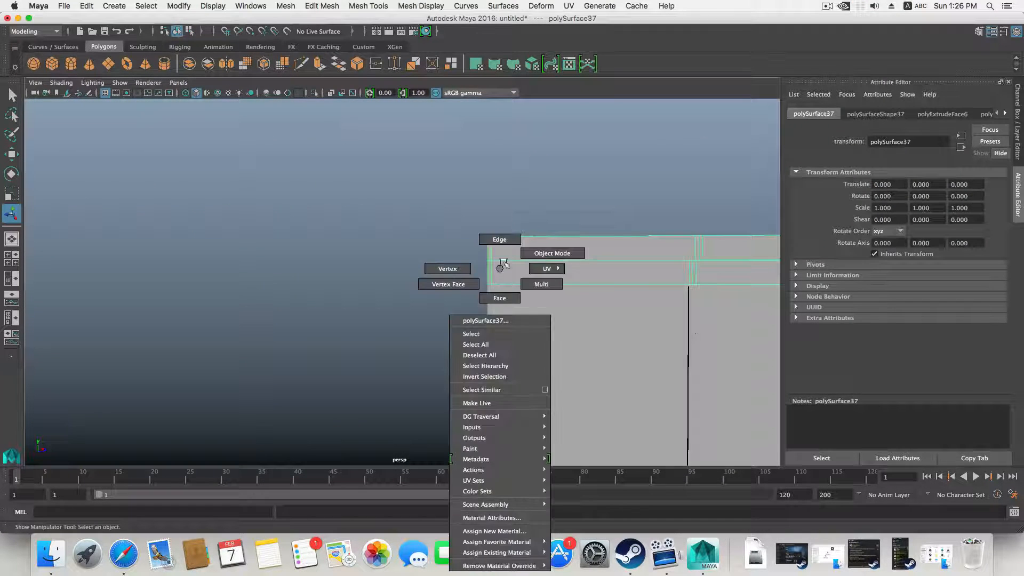
right_drag(504, 263, 500, 239)
alt+middle_drag(507, 308, 397, 322)
alt+drag(397, 323, 409, 299)
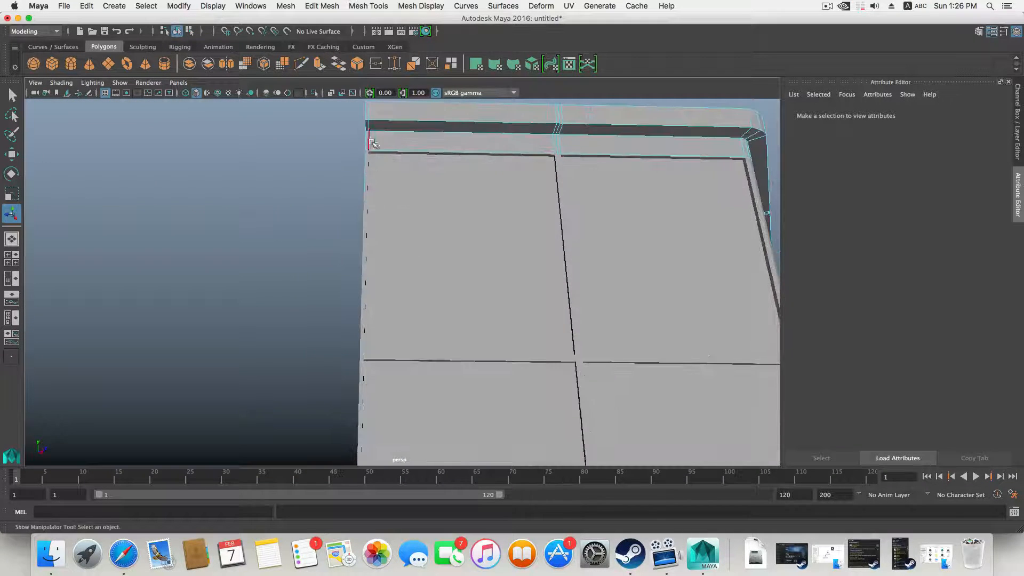
click(367, 120)
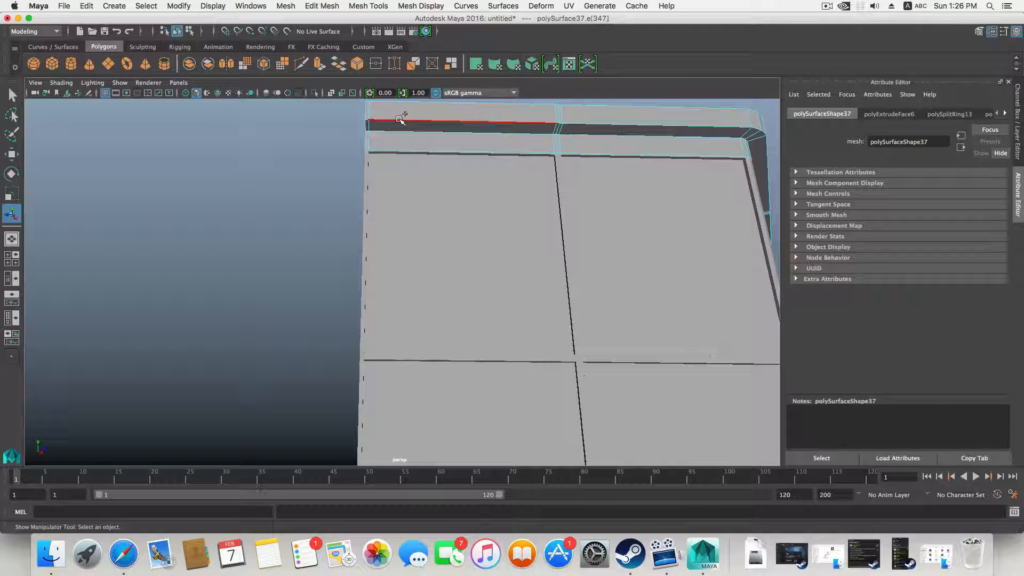
Extend the edge selection along the protruding band's lower outer rim around the front and both side walls.
alt+drag(401, 118, 599, 175)
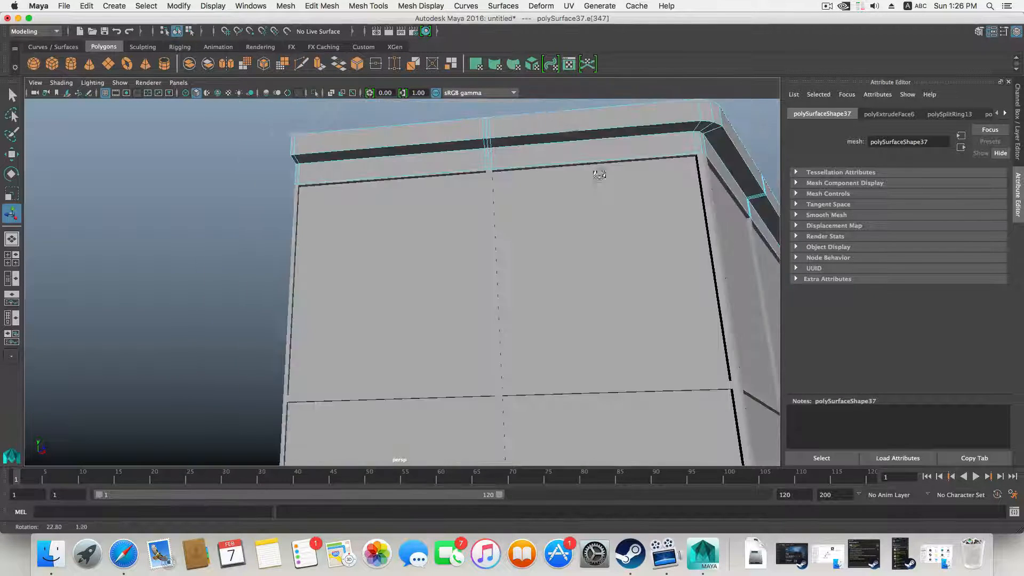
shift+click(563, 131)
alt+drag(585, 217, 393, 253)
alt+drag(504, 264, 455, 220)
alt+middle_drag(537, 240, 247, 261)
alt+drag(247, 262, 429, 246)
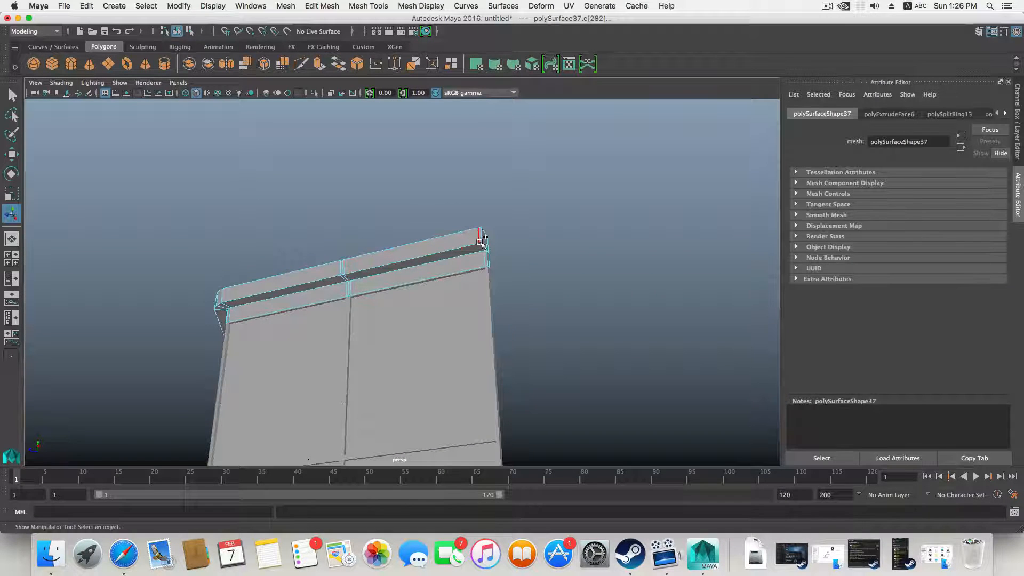
alt+drag(310, 299, 276, 295)
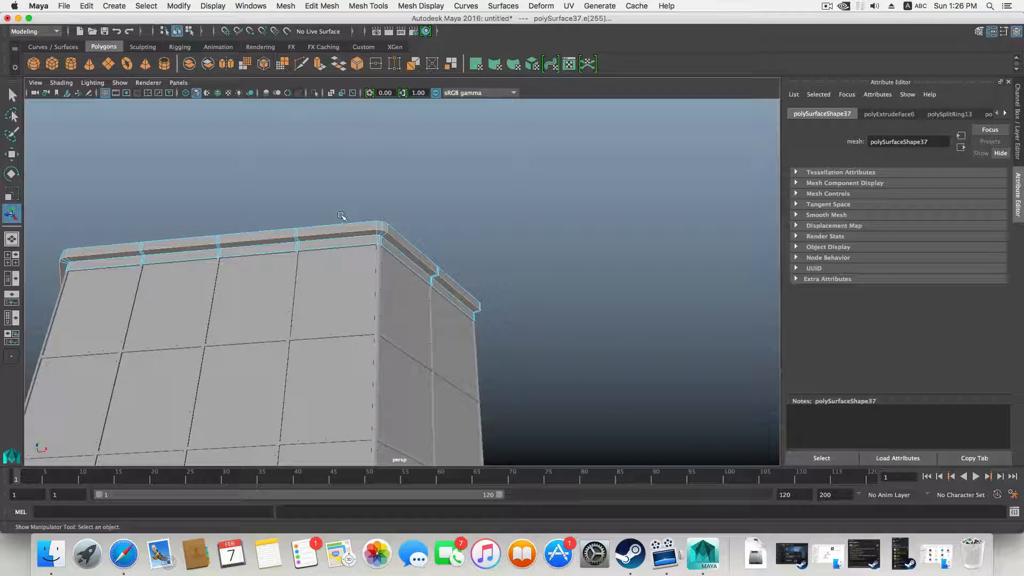
Bevel the selected lower rim edges of the protruding band with a fraction of 0.5 and one segment.
shift+right_drag(341, 232, 411, 234)
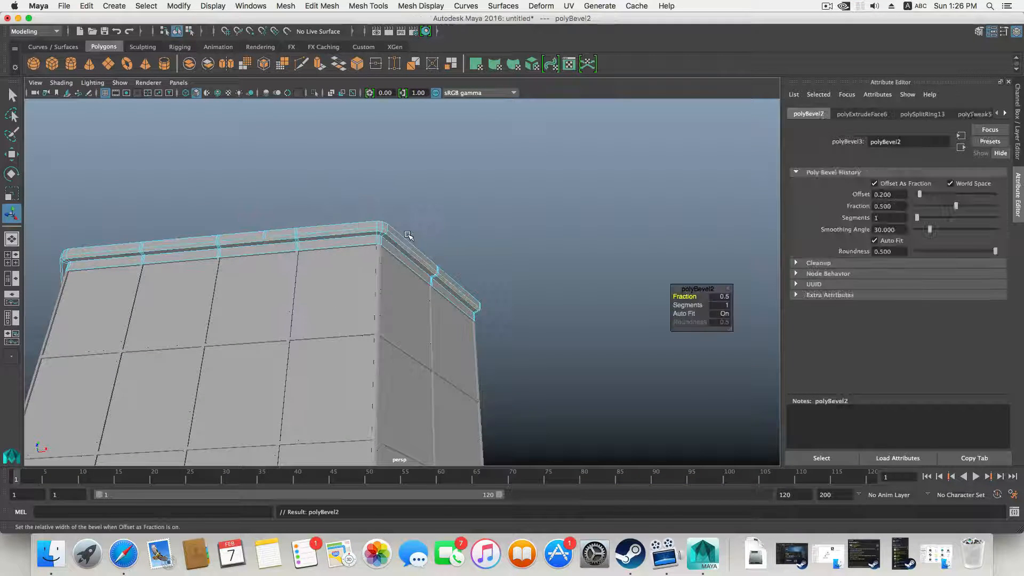
alt+drag(425, 240, 345, 242)
alt+right_drag(349, 250, 516, 307)
alt+drag(515, 307, 265, 334)
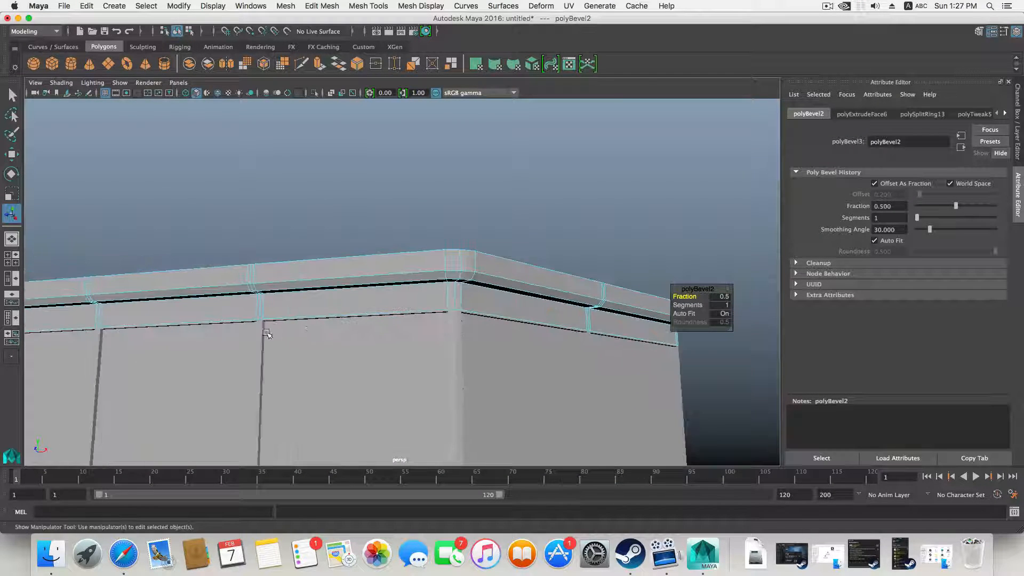
alt+right_drag(265, 334, 267, 336)
alt+middle_drag(267, 336, 359, 306)
alt+right_drag(359, 307, 299, 309)
alt+drag(386, 307, 271, 319)
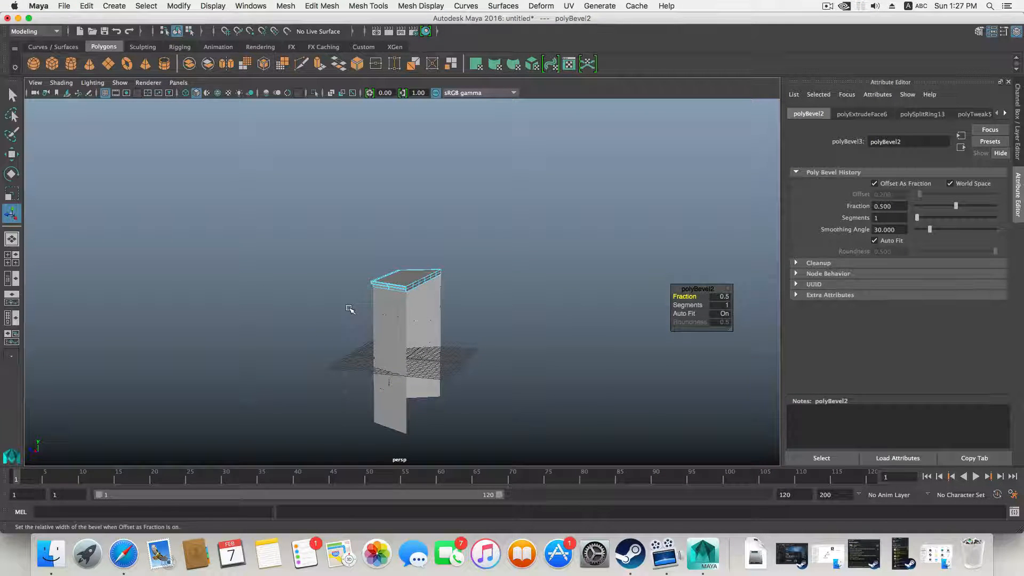
Return to object selection, select the whole top section and inspect its bevelled rim from several sides.
key(F8)
click(441, 272)
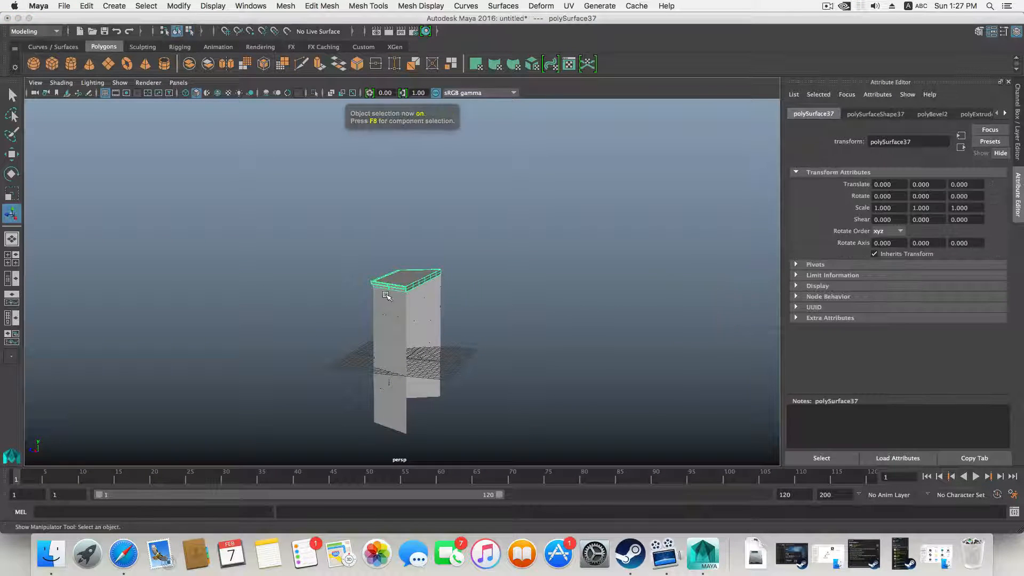
alt+drag(387, 296, 344, 293)
alt+right_drag(345, 292, 698, 349)
alt+right_drag(277, 313, 591, 462)
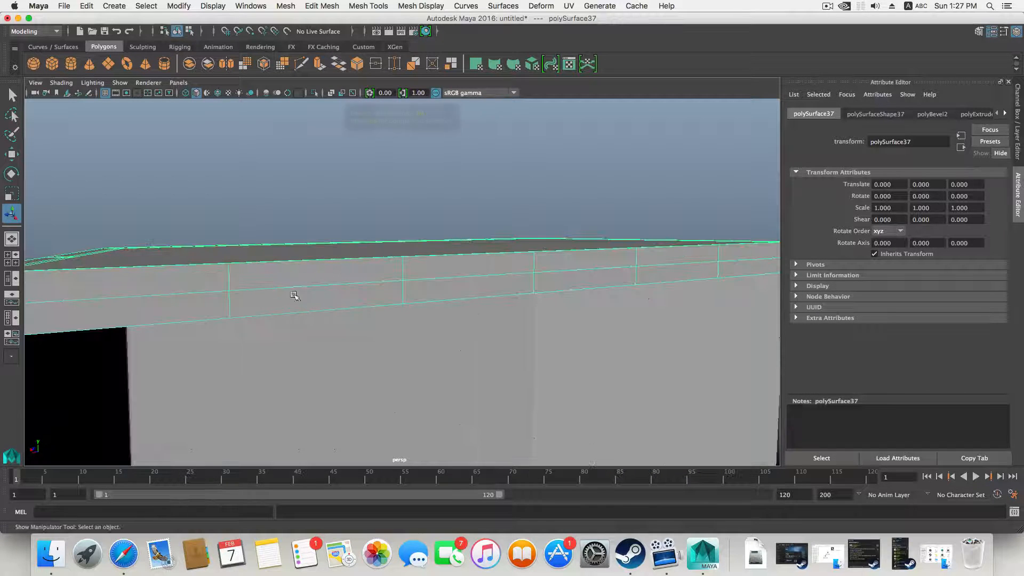
alt+right_drag(270, 283, 184, 251)
alt+drag(248, 283, 292, 273)
alt+drag(224, 295, 307, 278)
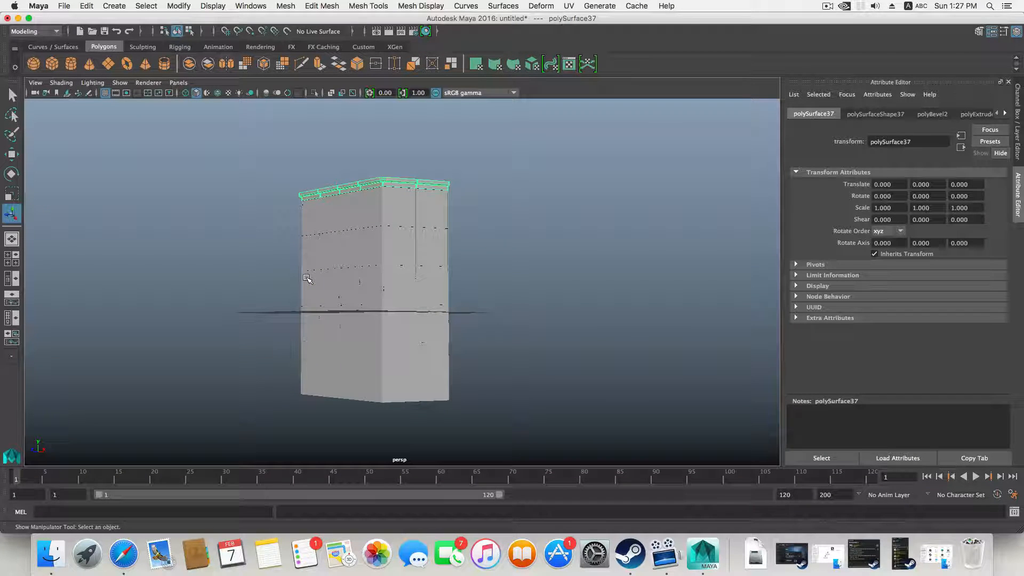